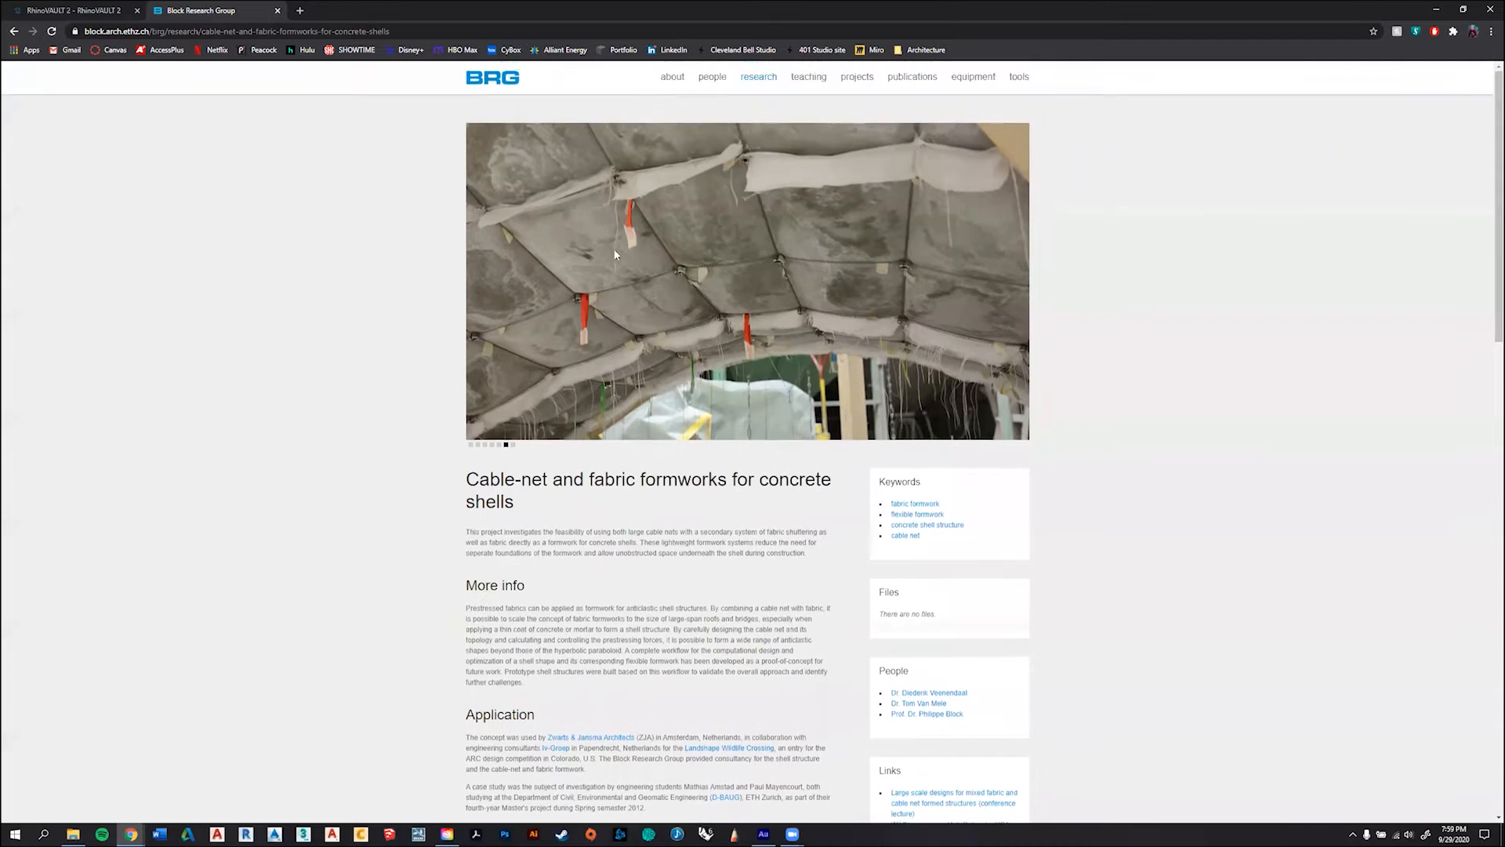
- Open the "Design research on new tile vaulting" project from the BRG research listing and view its gallery images
click(758, 76)
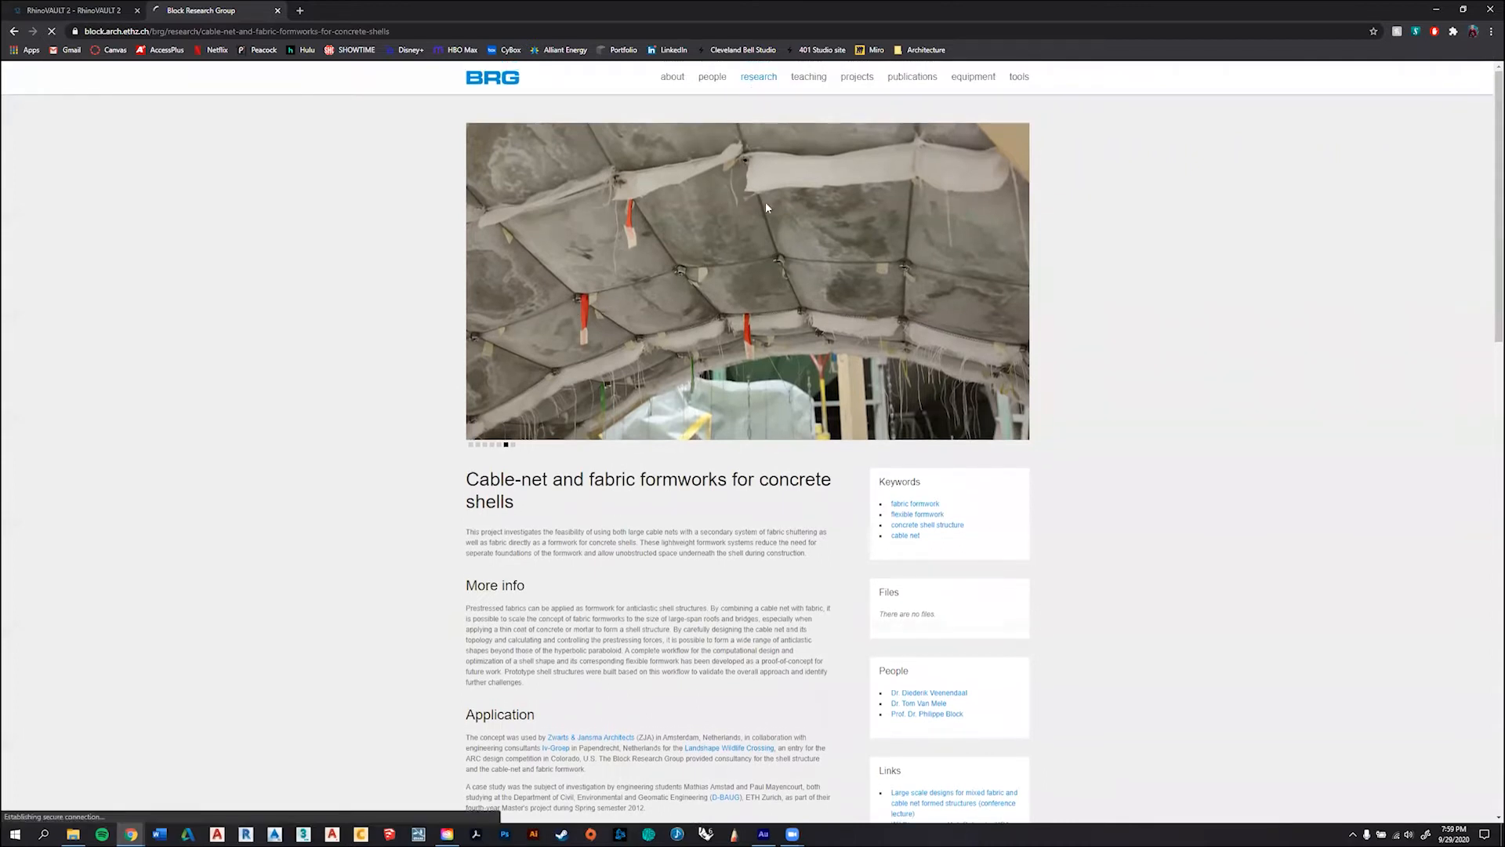
scroll(881, 353, down, 1)
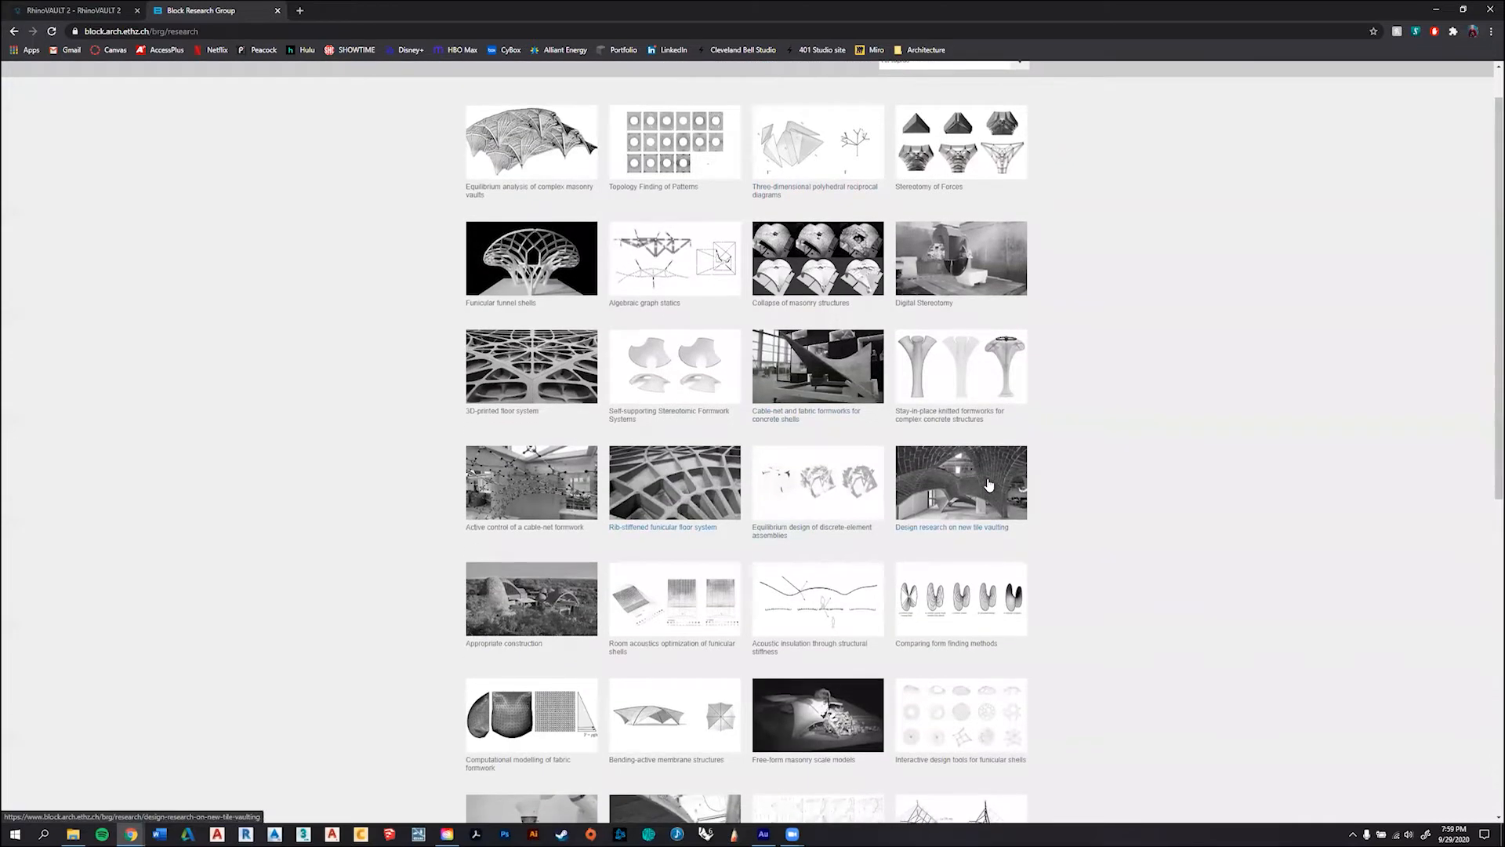
click(991, 485)
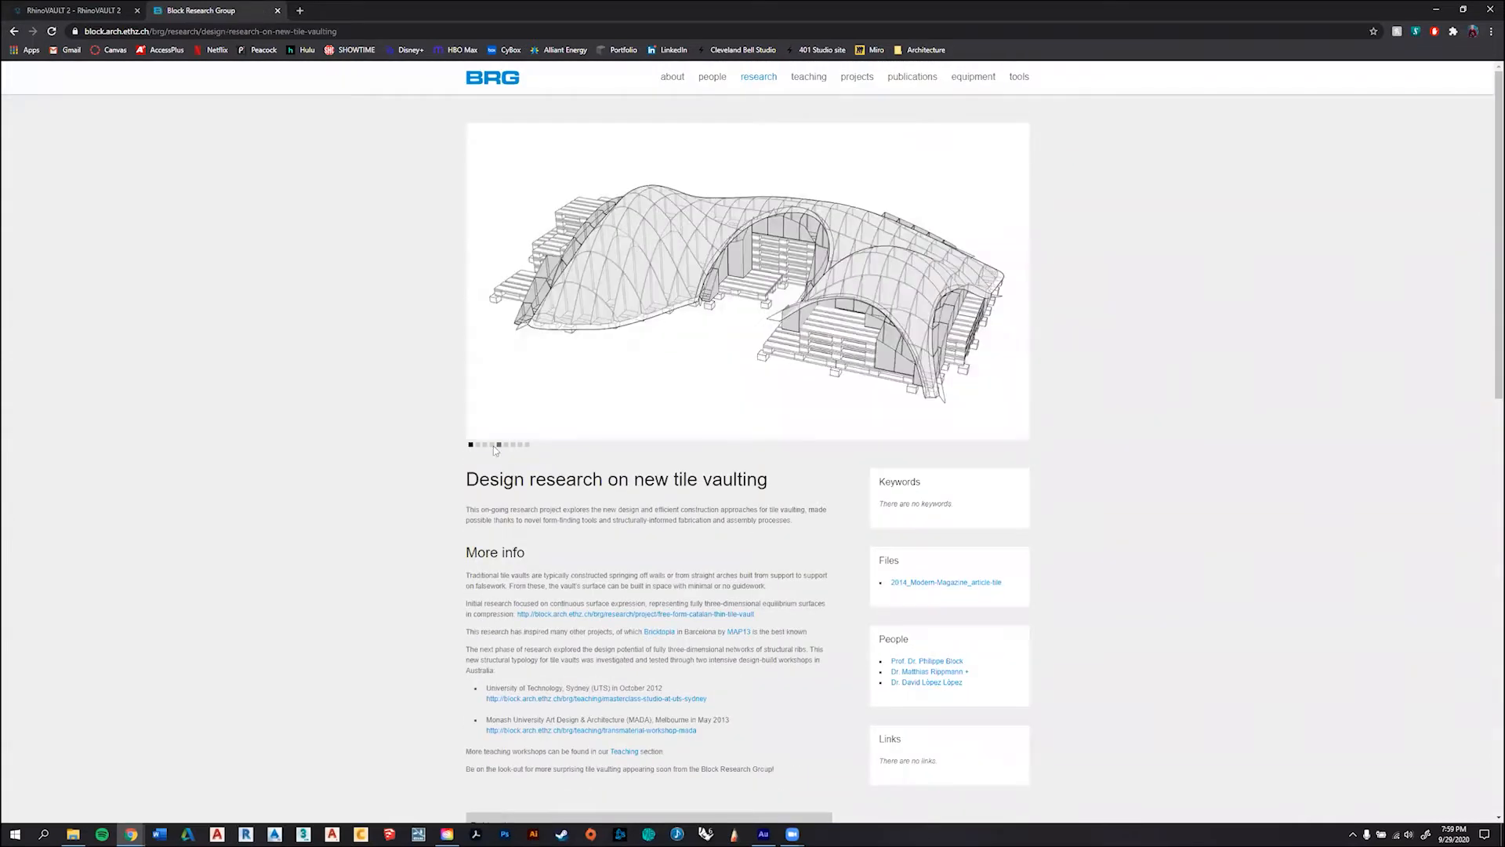
click(493, 444)
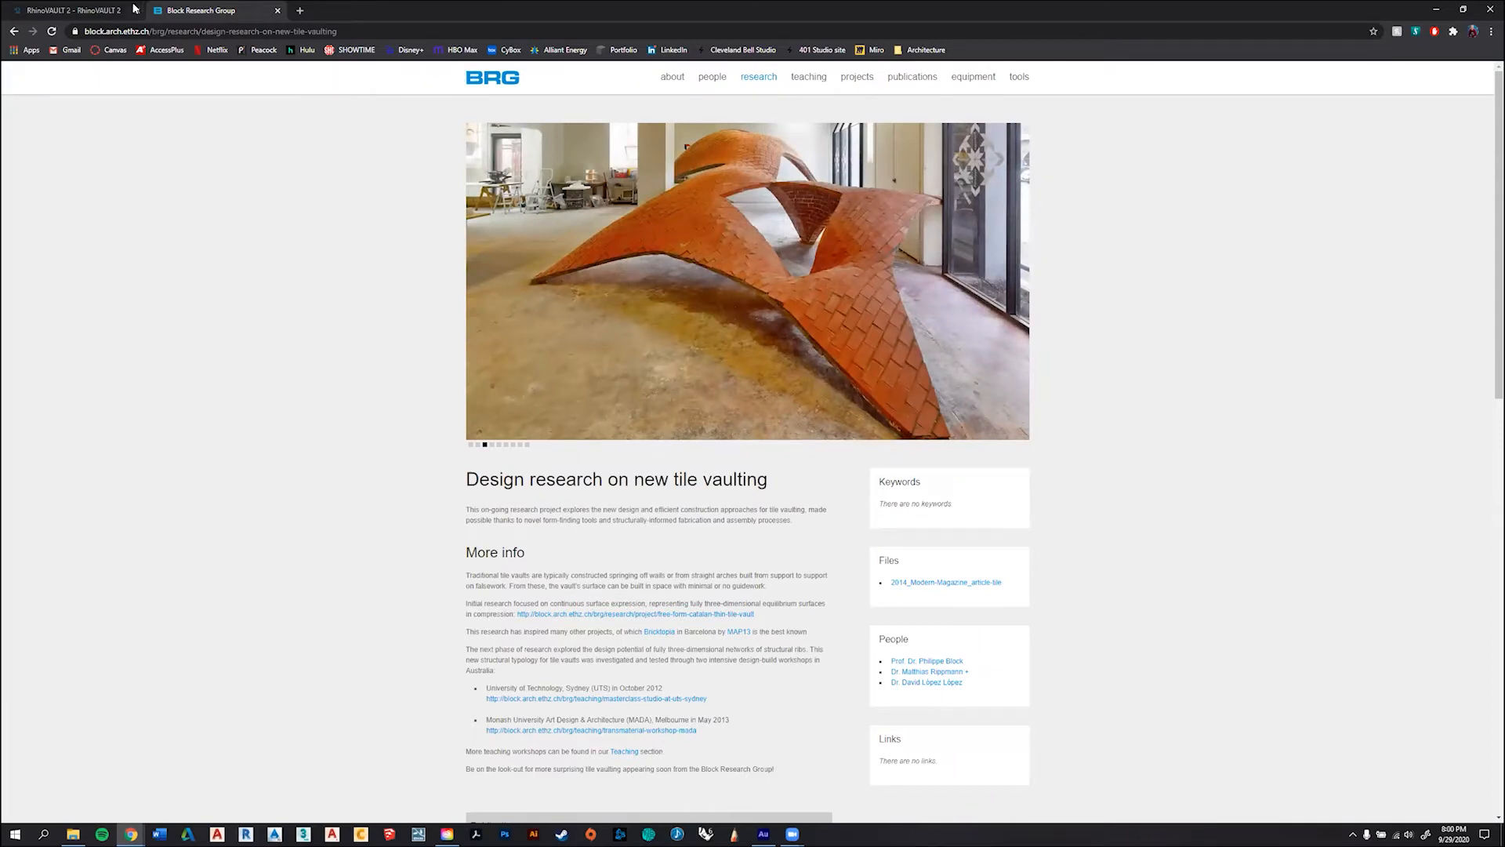
- Open the Windows install guide in the RhinoVAULT 2 documentation and read its preparation and download sections
click(104, 10)
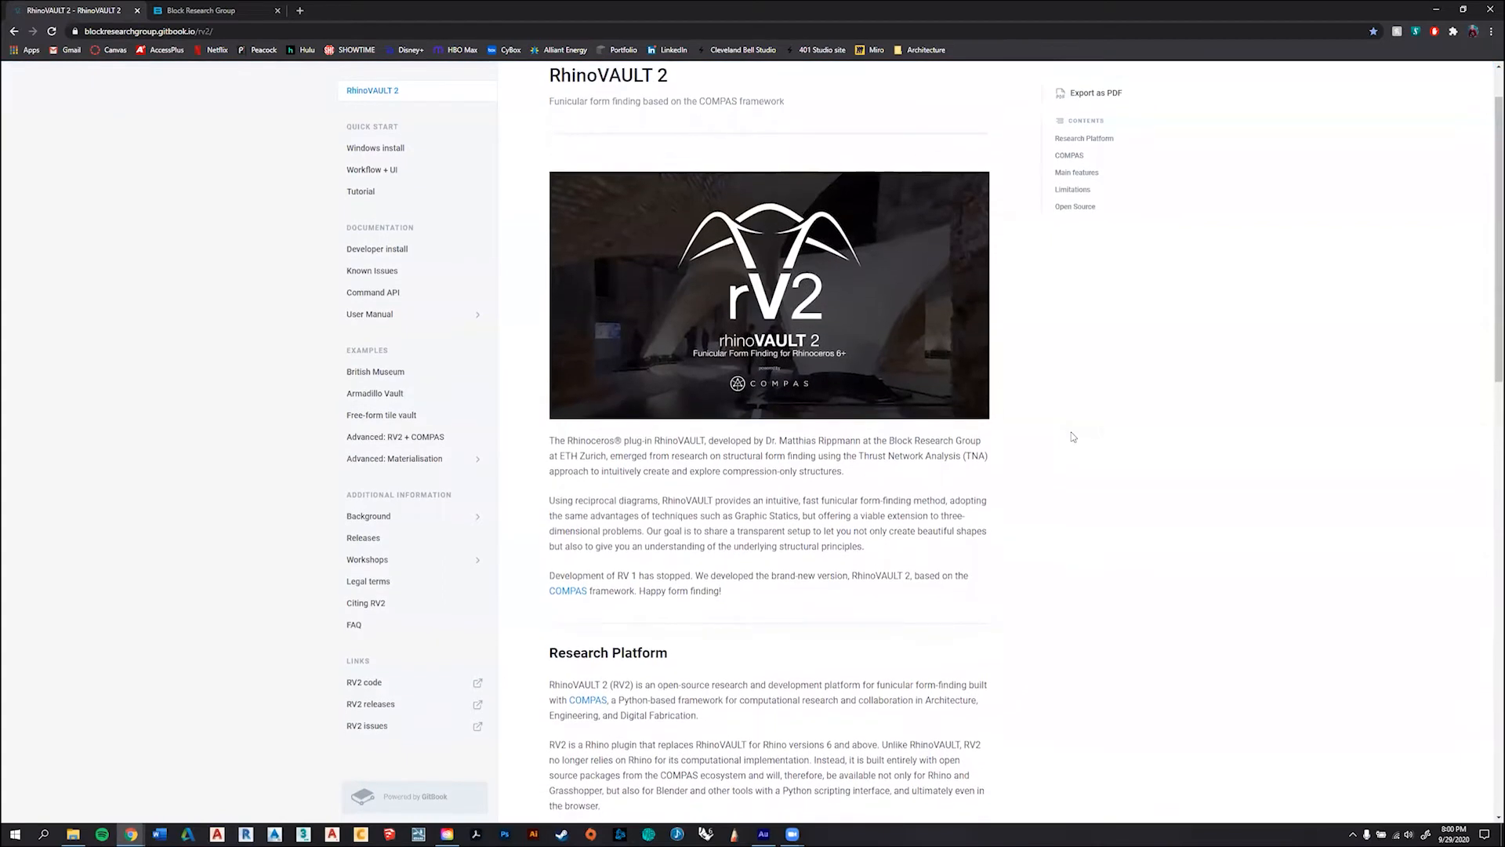
scroll(1072, 436, up, 1)
scroll(941, 455, up, 1)
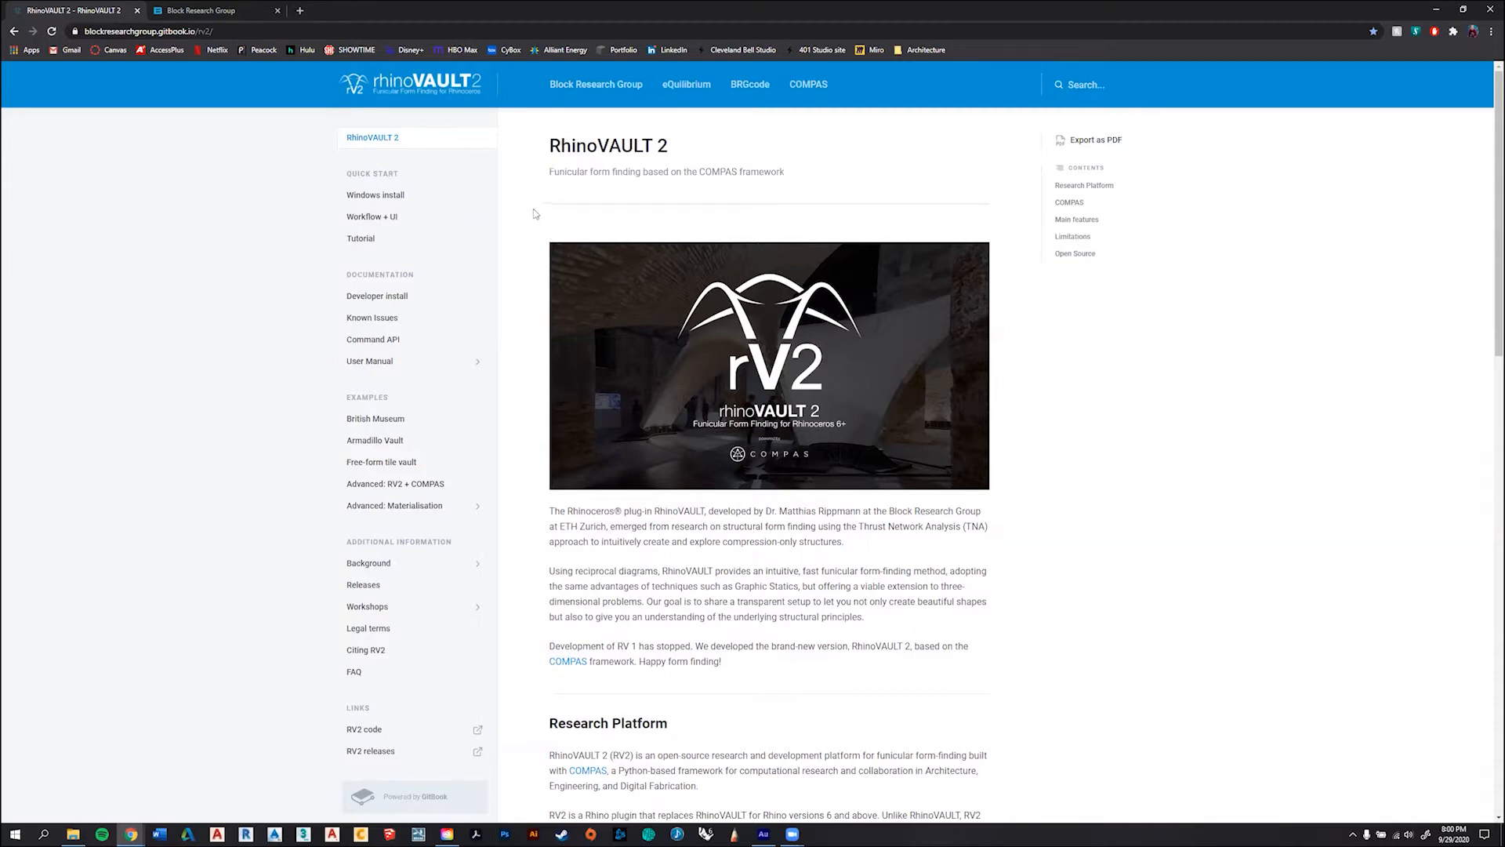
click(359, 195)
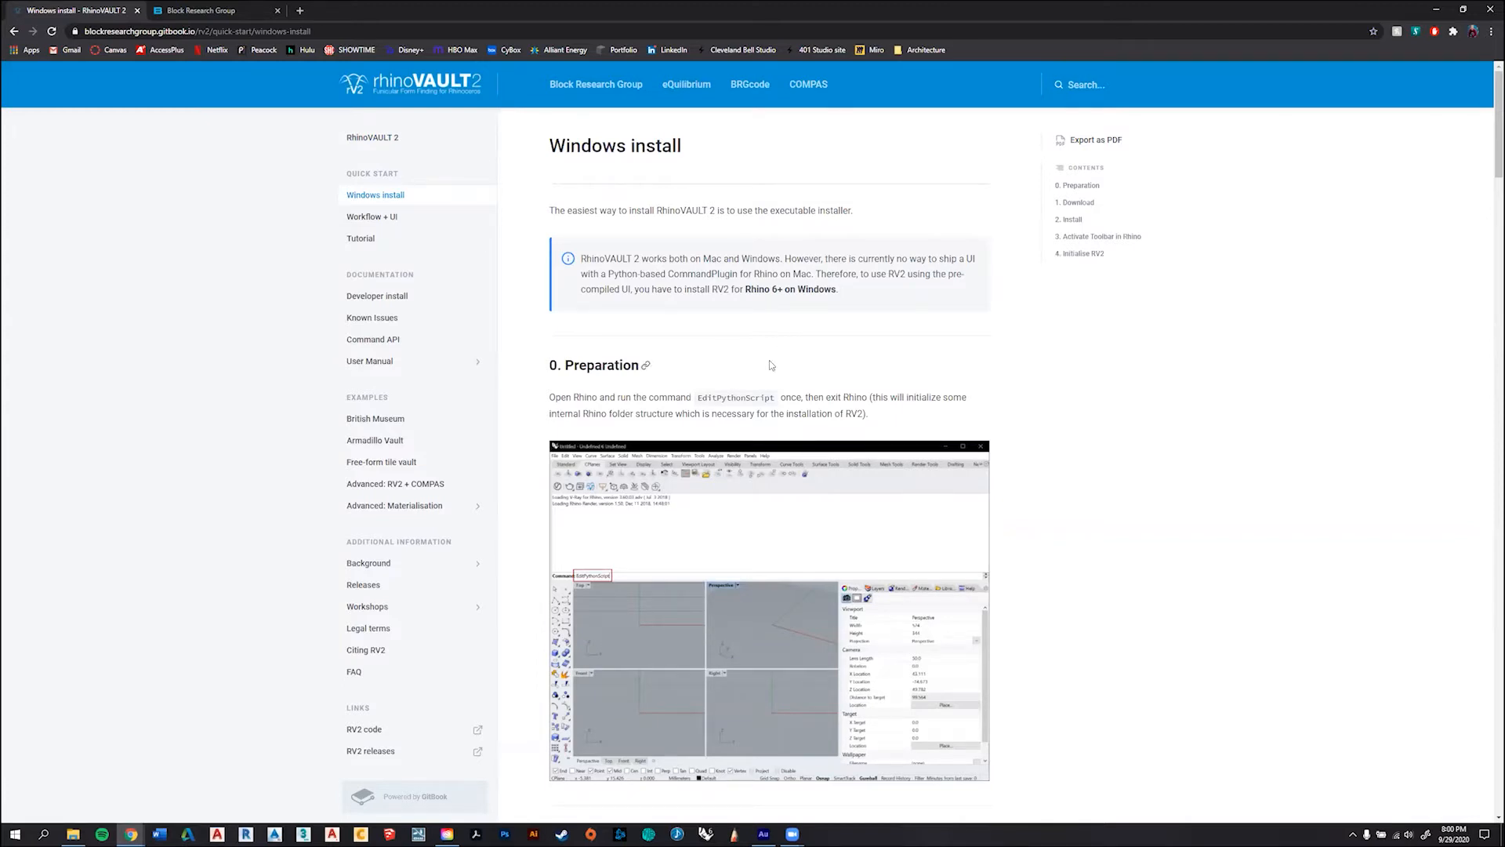
scroll(770, 365, down, 1)
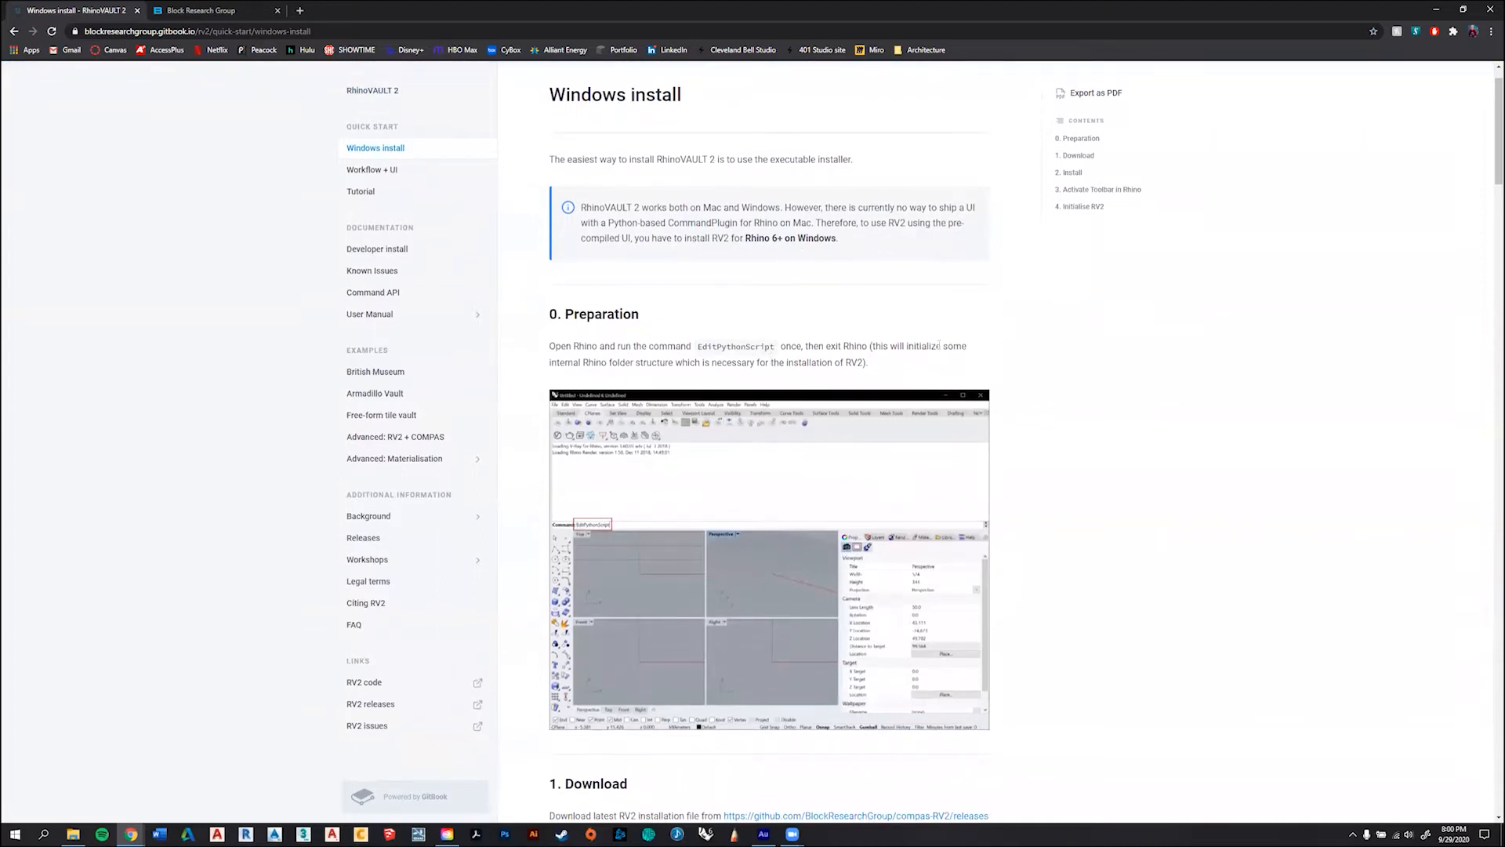
scroll(945, 357, down, 2)
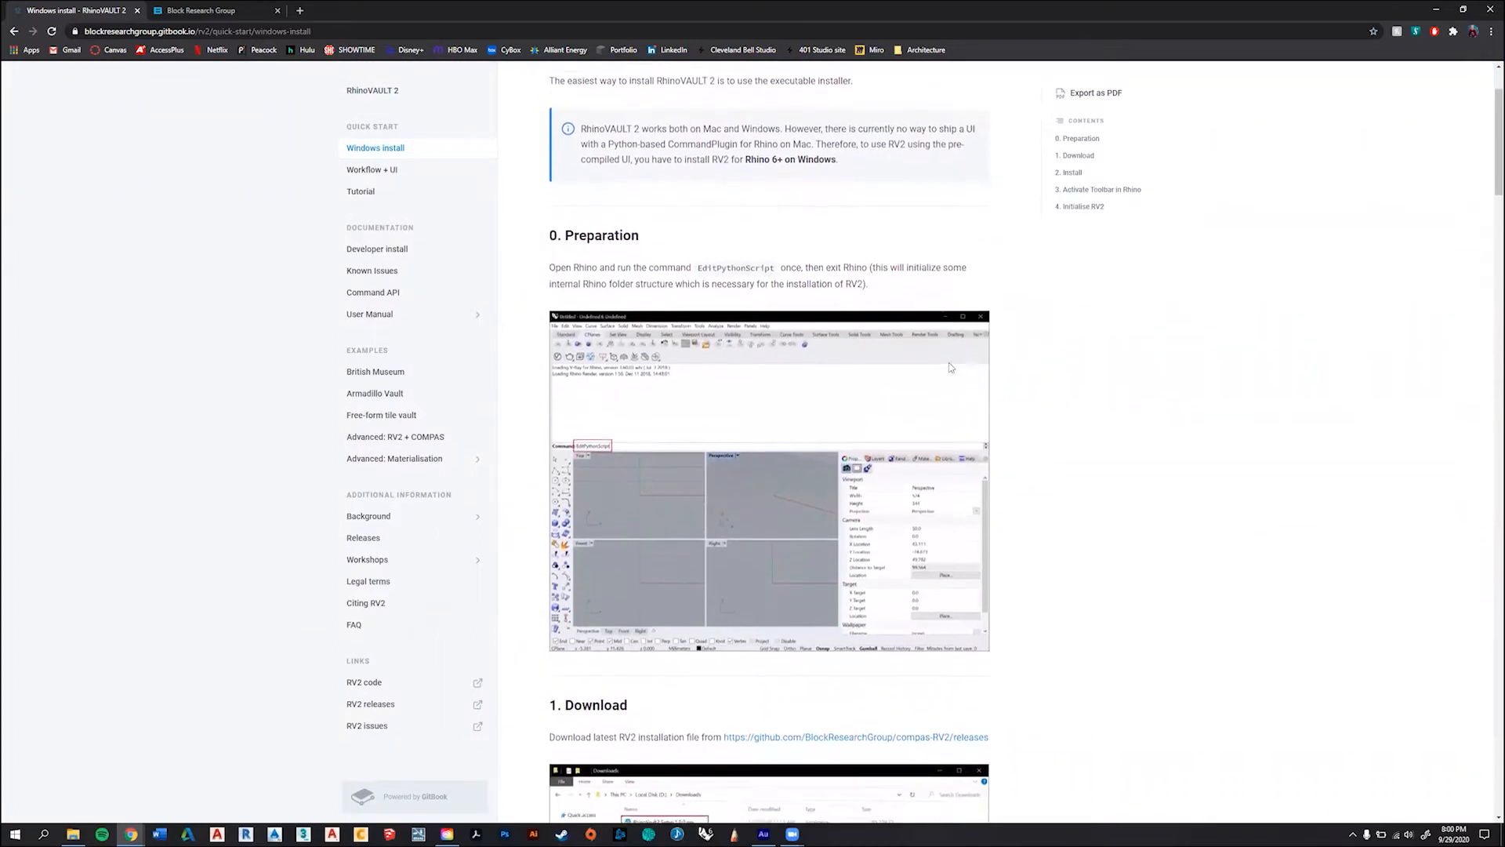
scroll(950, 367, down, 1)
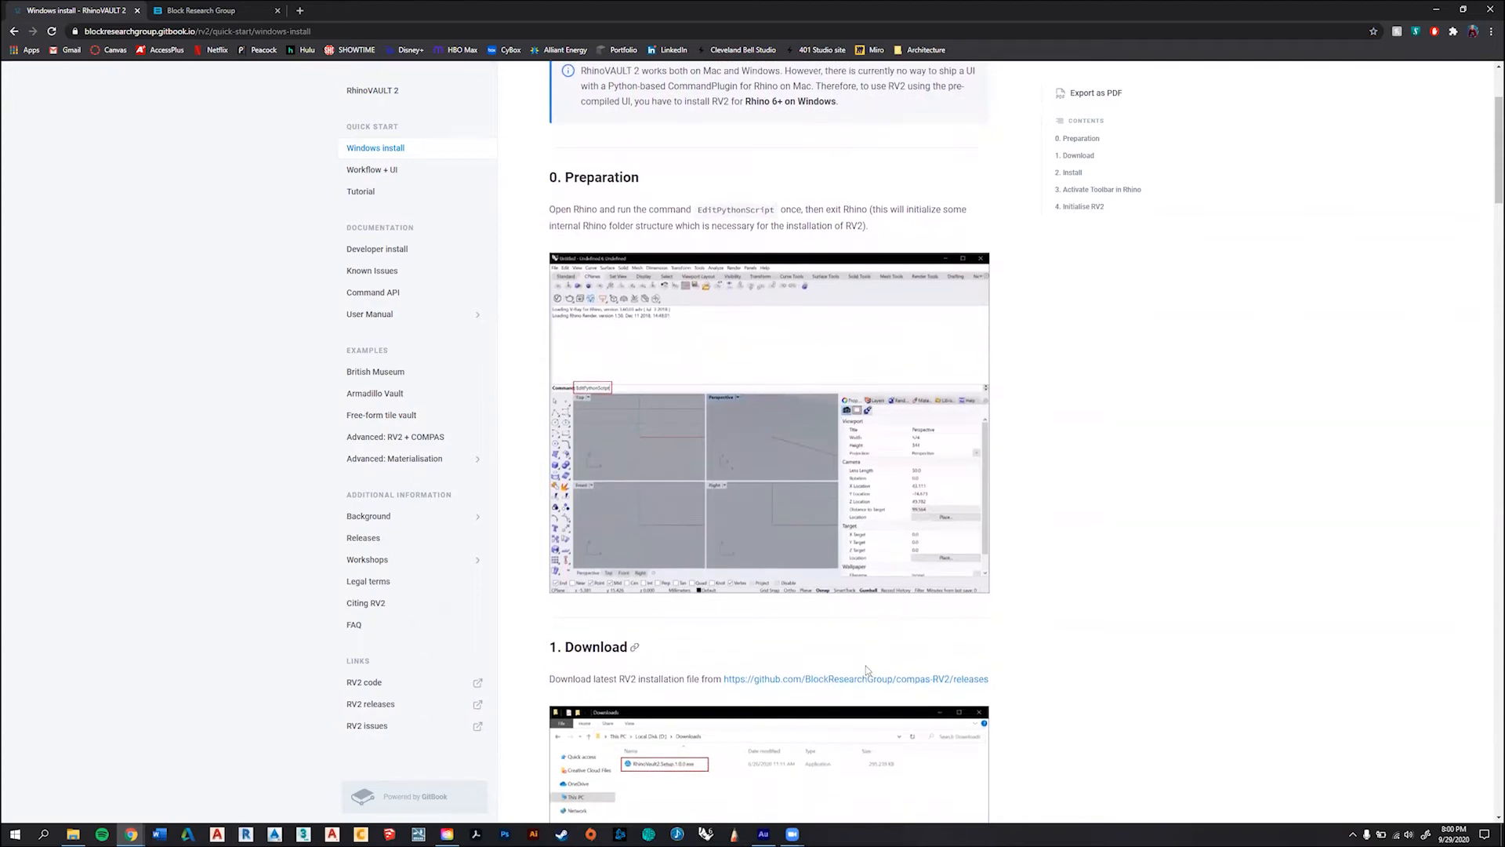
scroll(822, 686, down, 1)
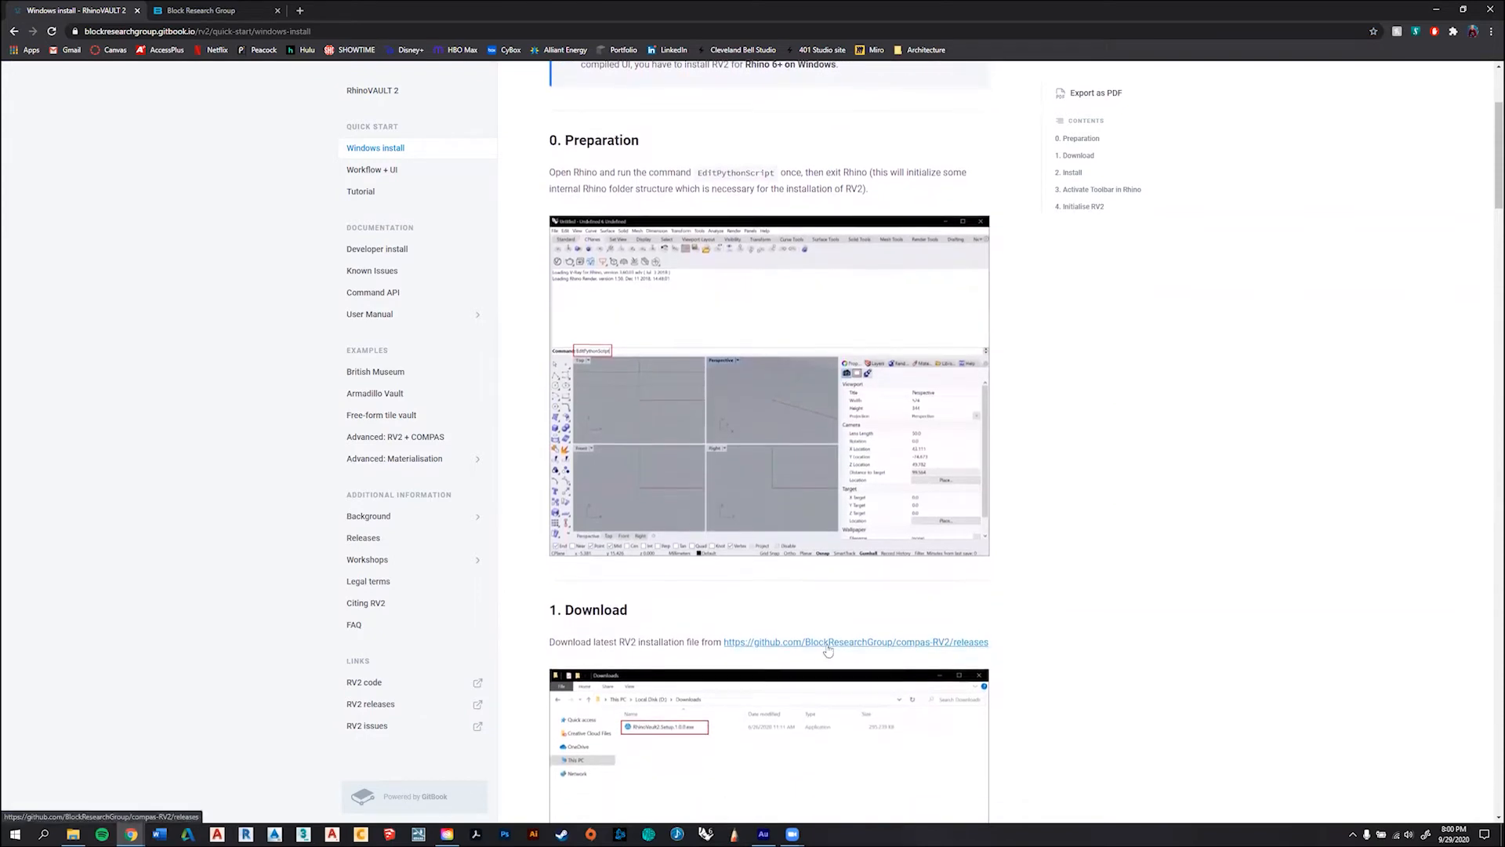
- Check the compas-RV2 releases page on GitHub, close it, and read the guide's section on running the installation file
click(827, 646)
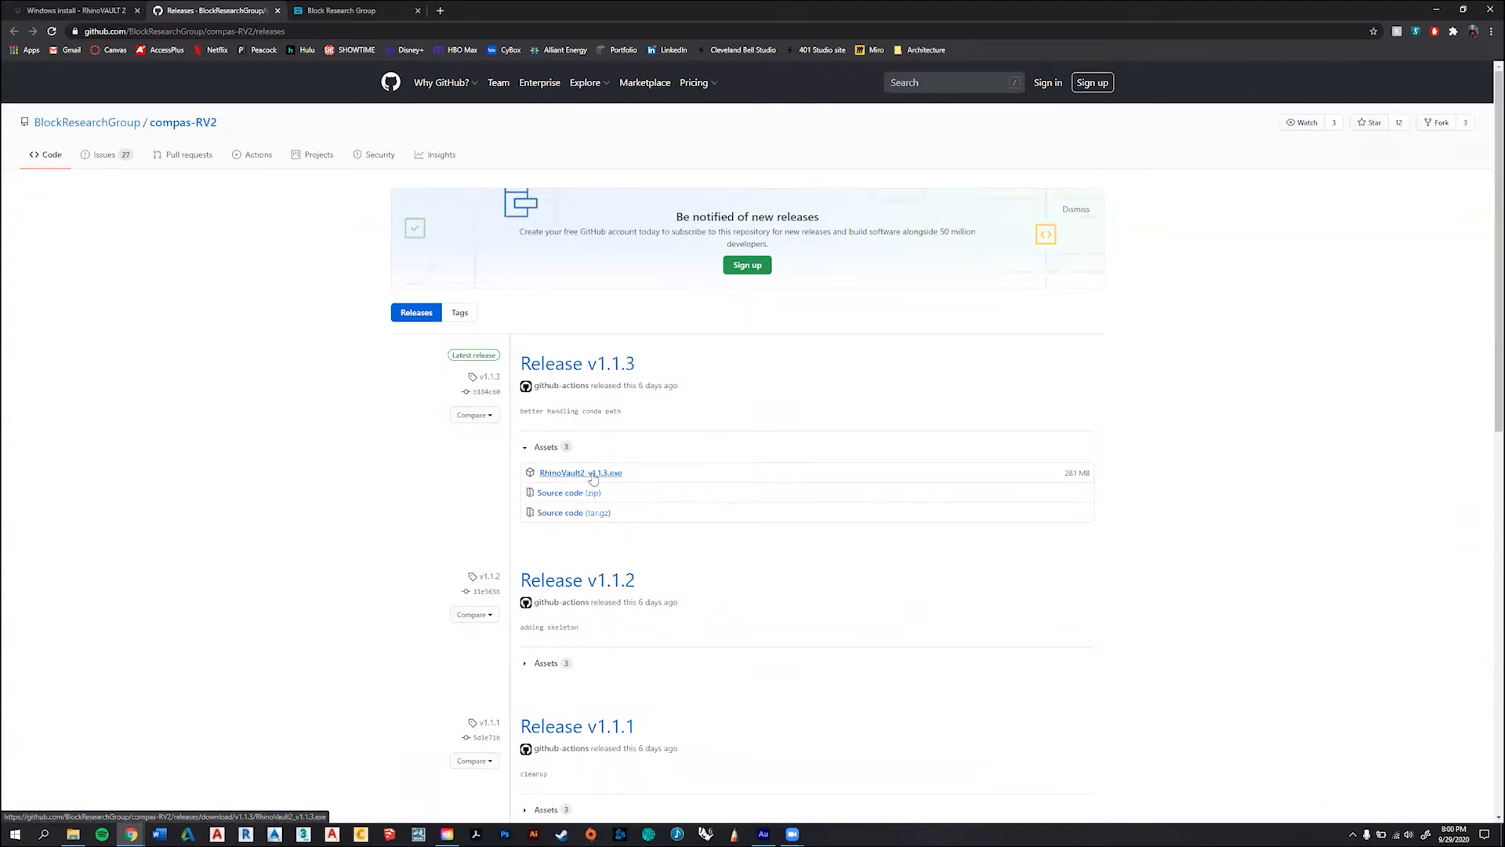
click(279, 11)
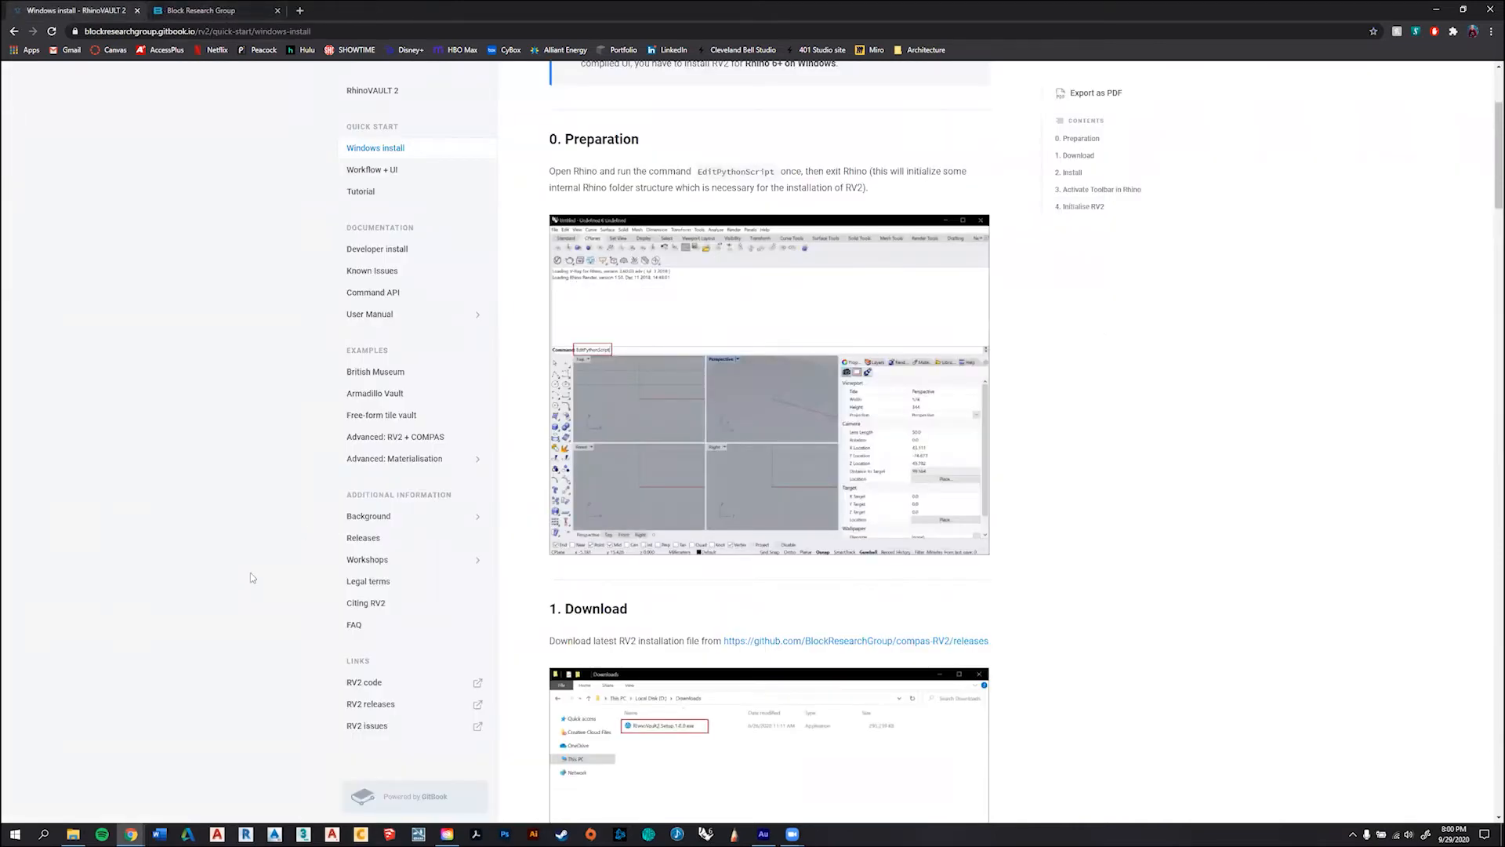
scroll(577, 598, down, 2)
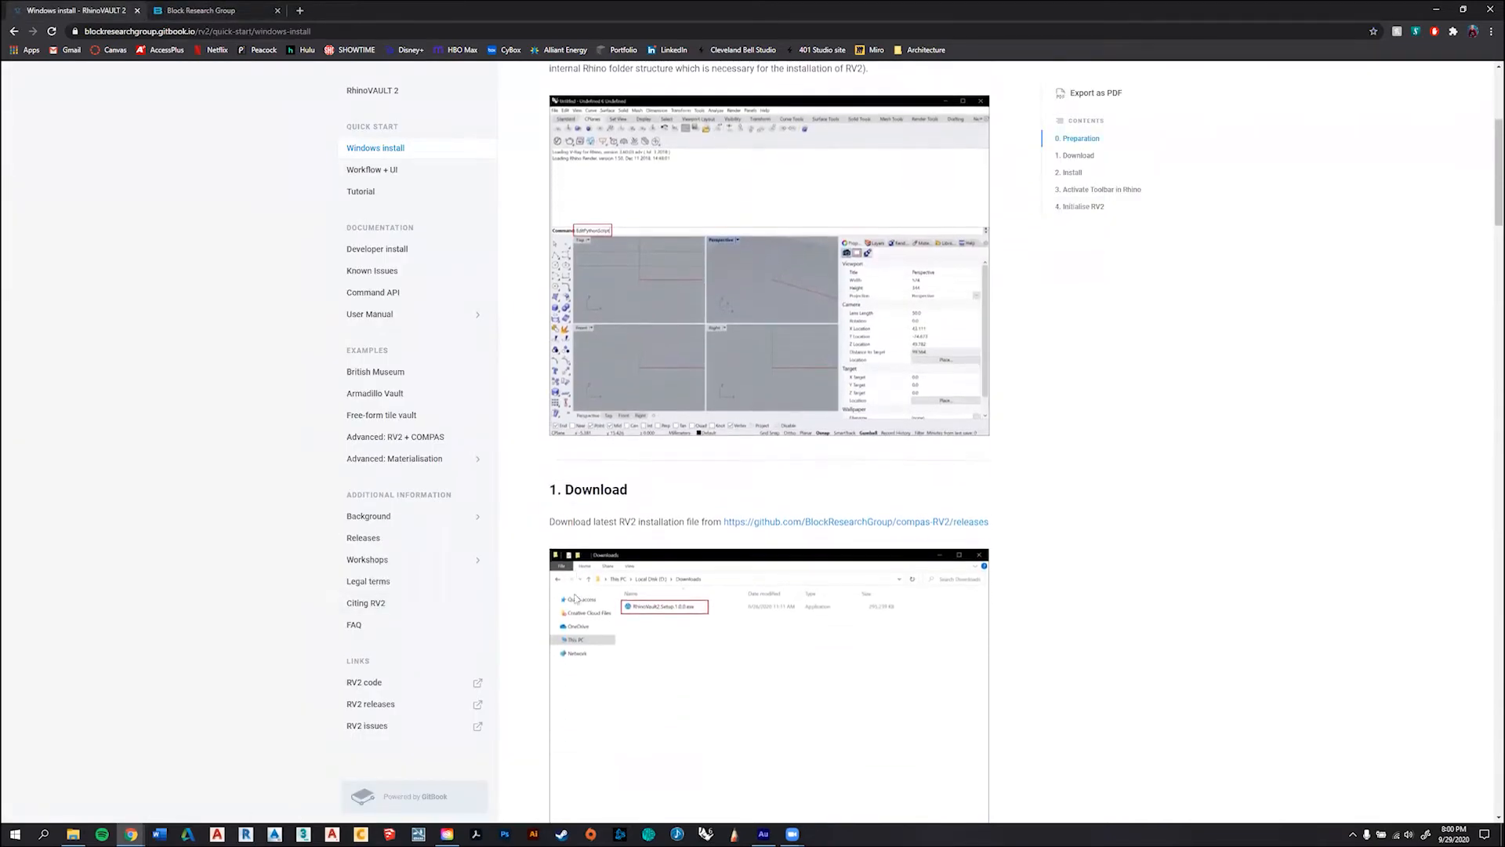
scroll(577, 598, down, 4)
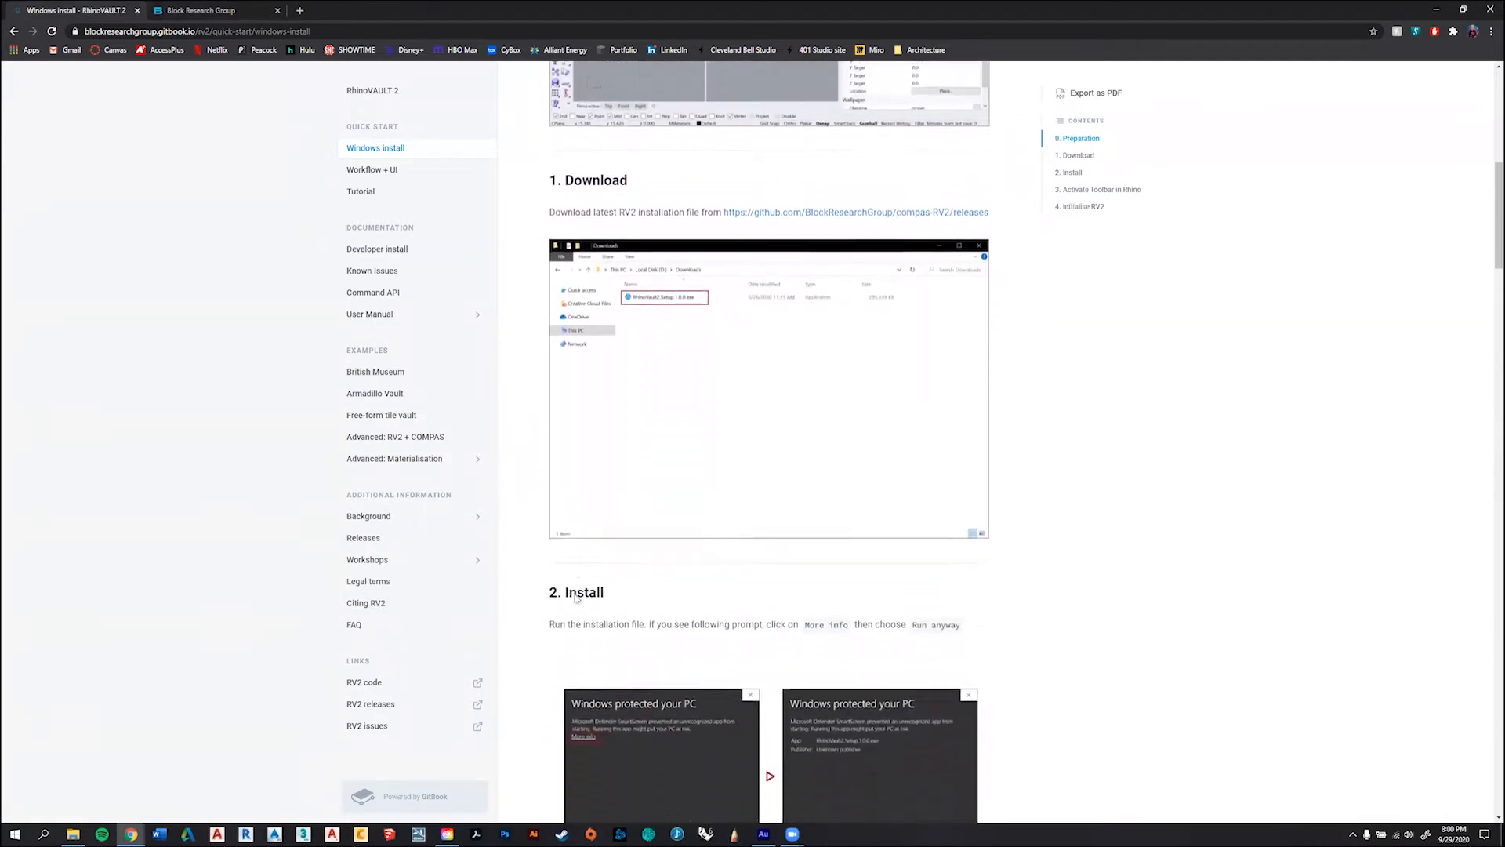
scroll(576, 598, down, 2)
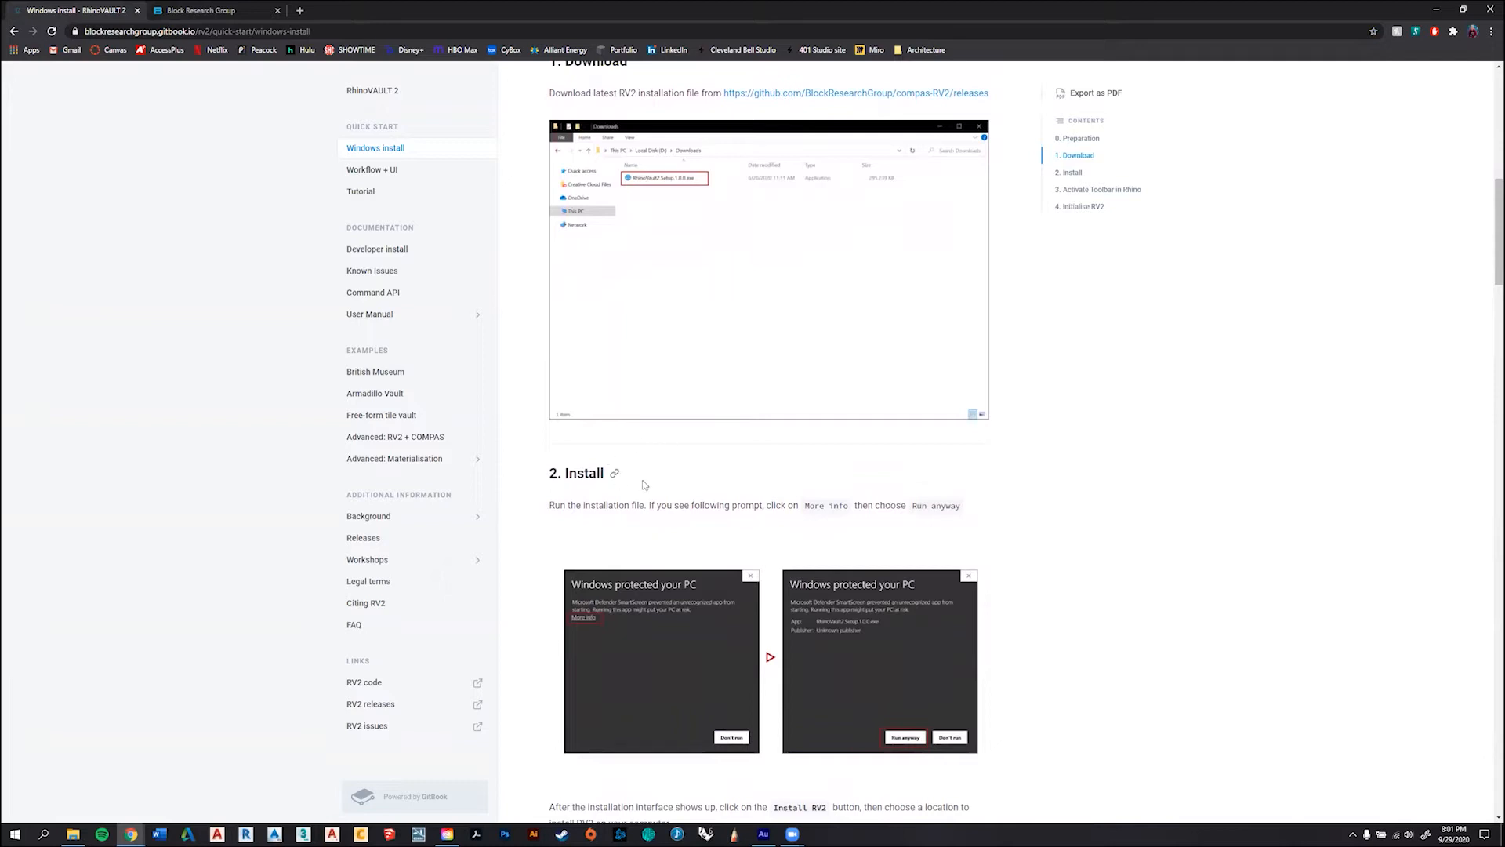
scroll(743, 464, down, 1)
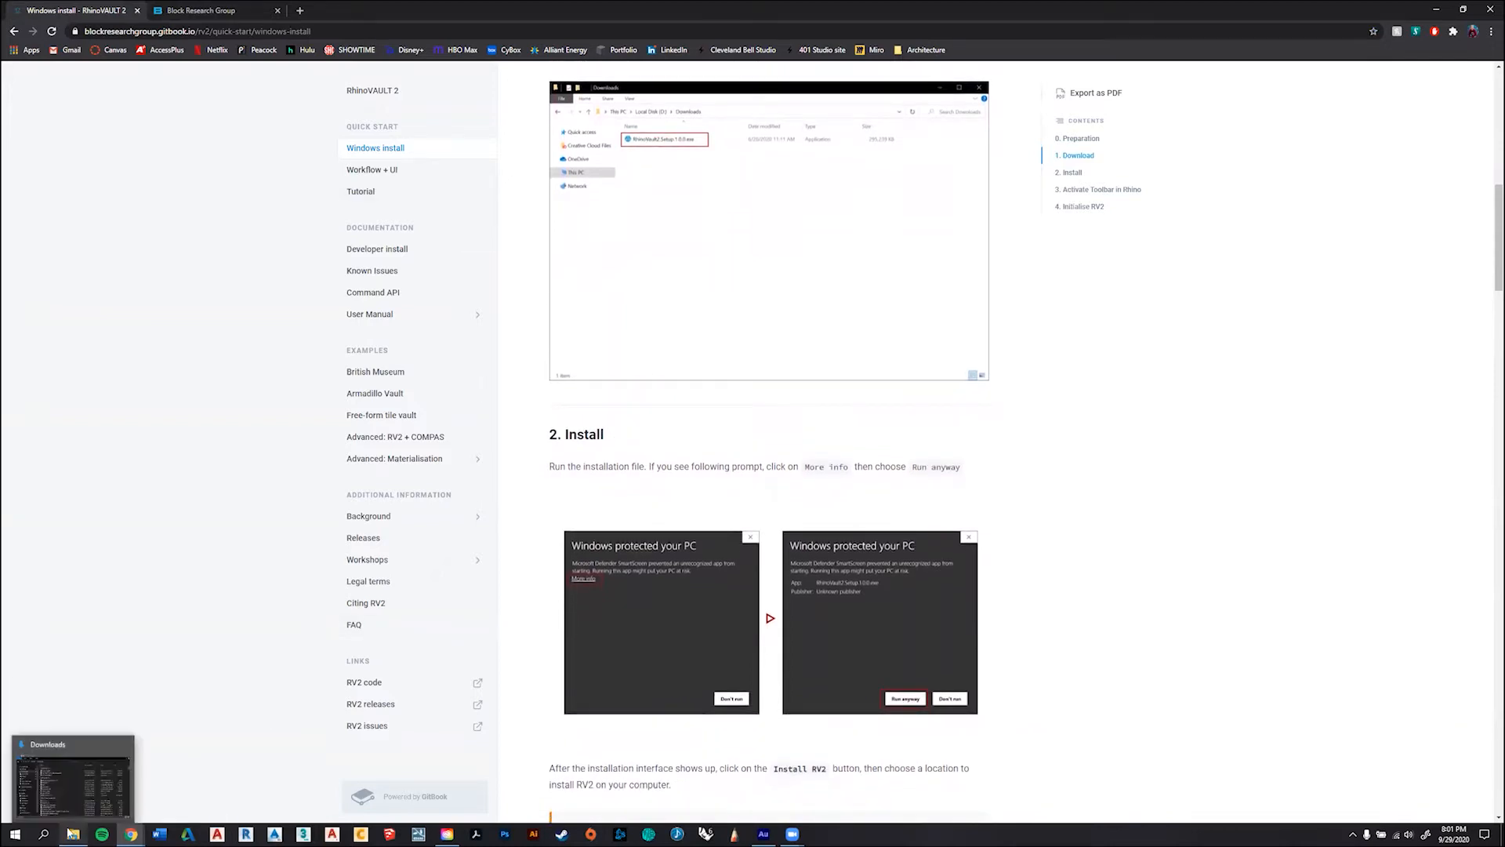
- Run the RhinoVault2_v1.1.3 installer from the Downloads folder, start installing RV2, and browse to Documents for the install location
click(73, 834)
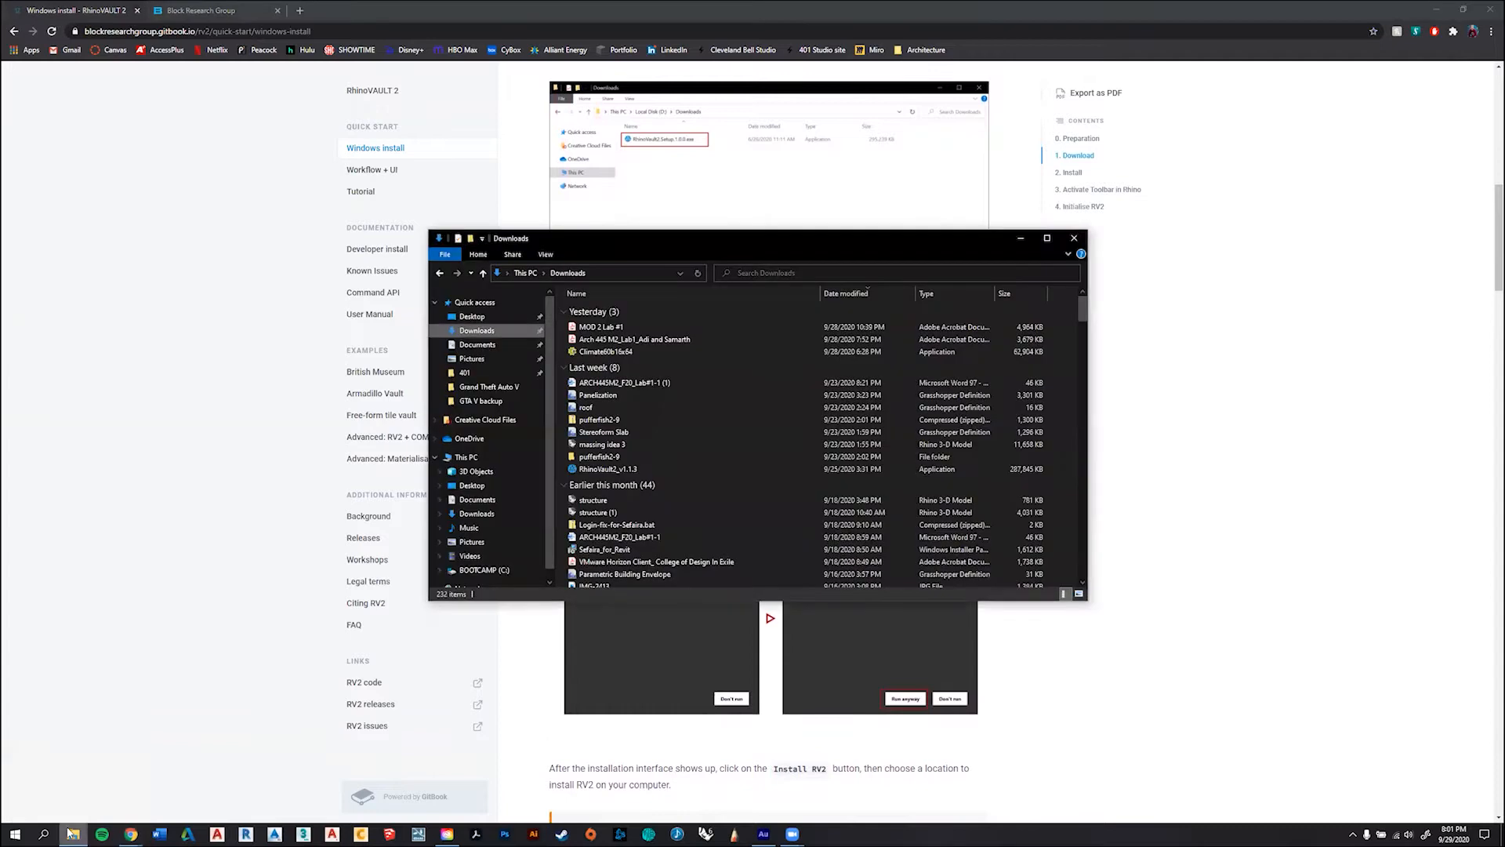
double_click(657, 468)
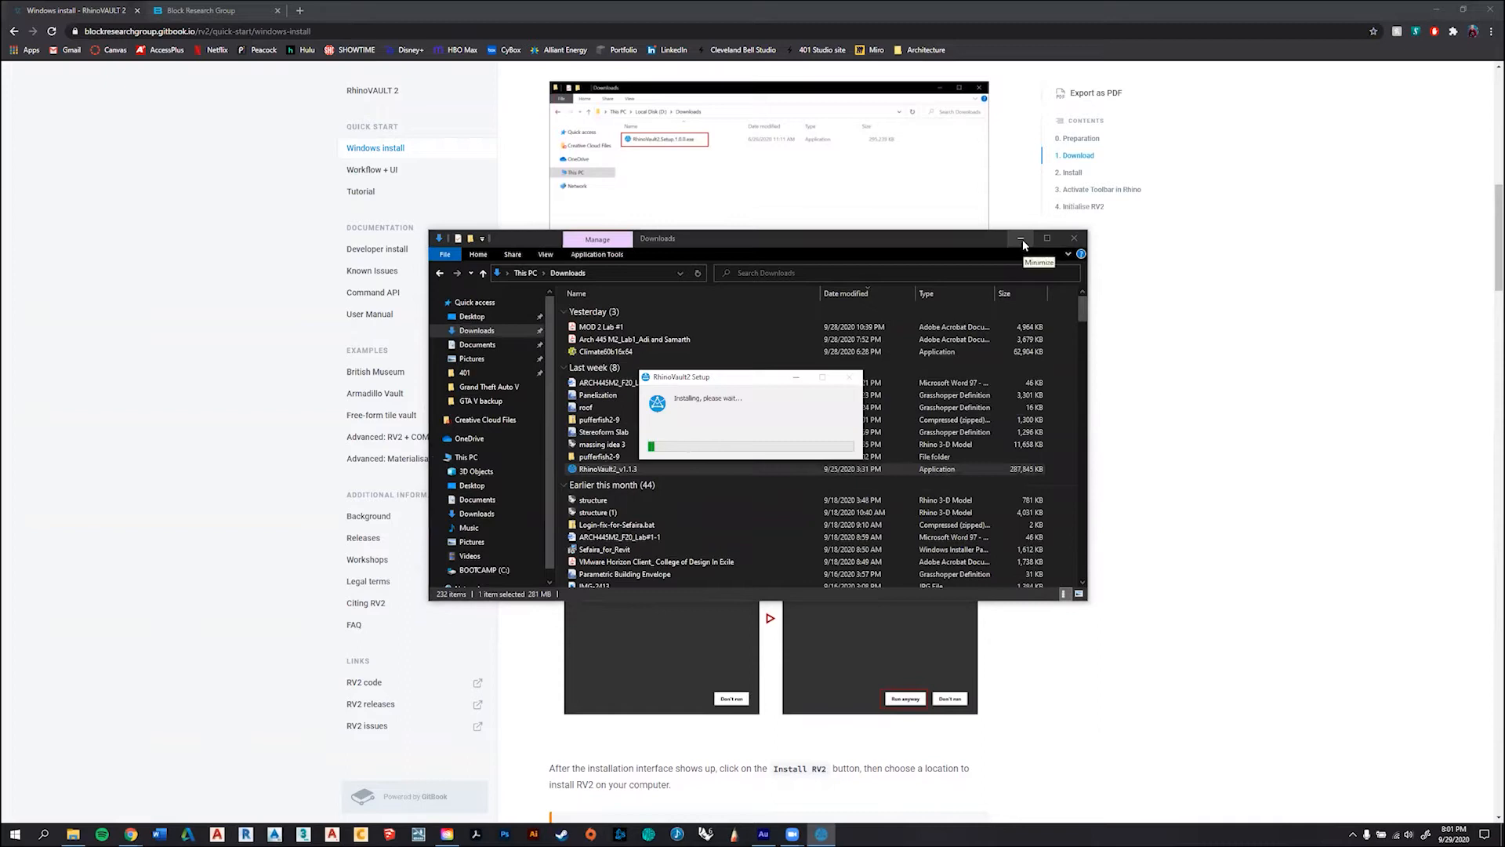
click(1021, 238)
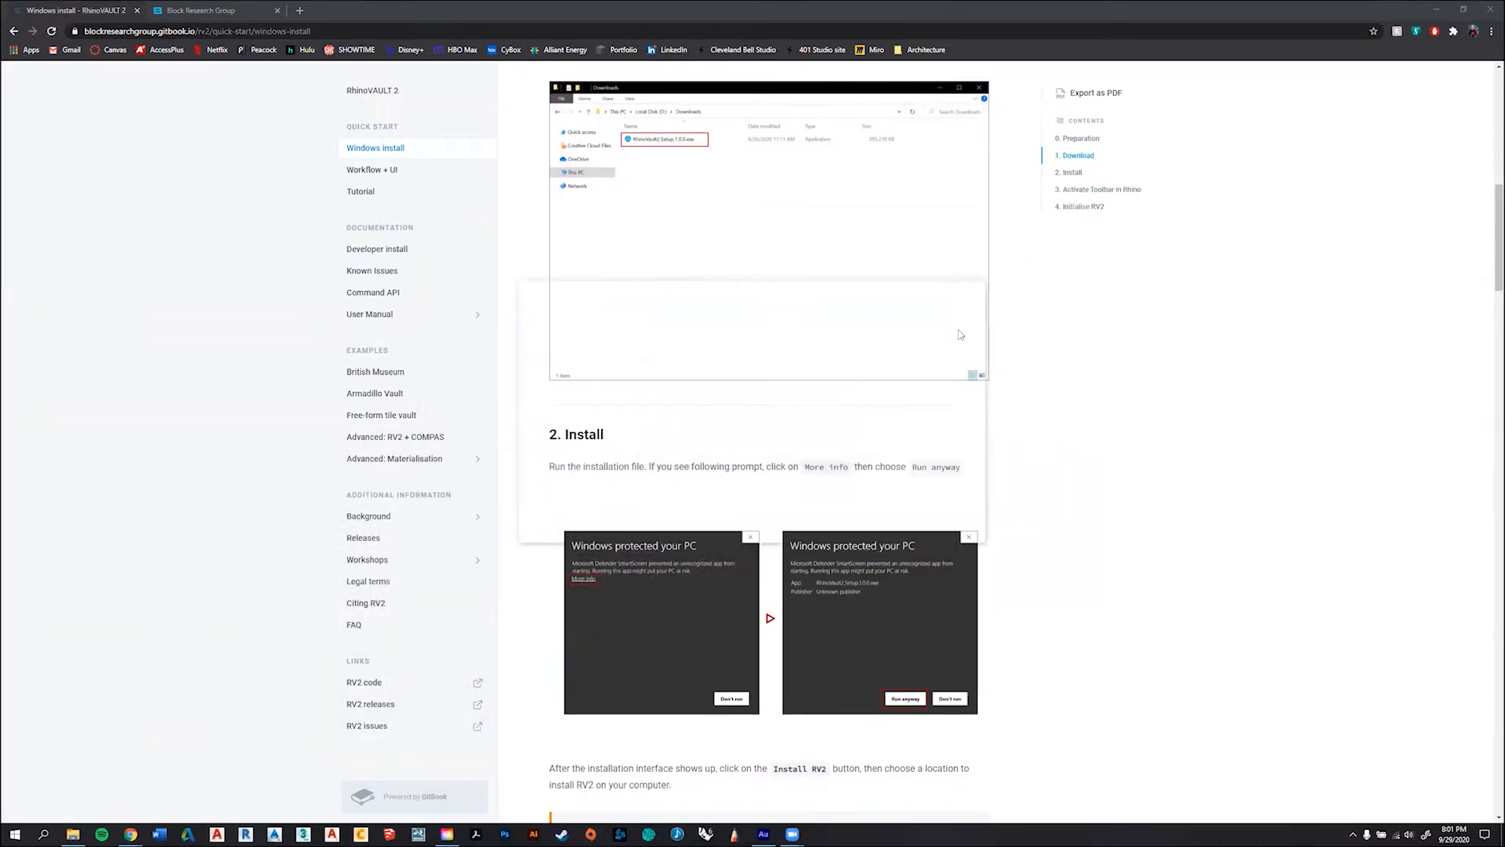
click(761, 530)
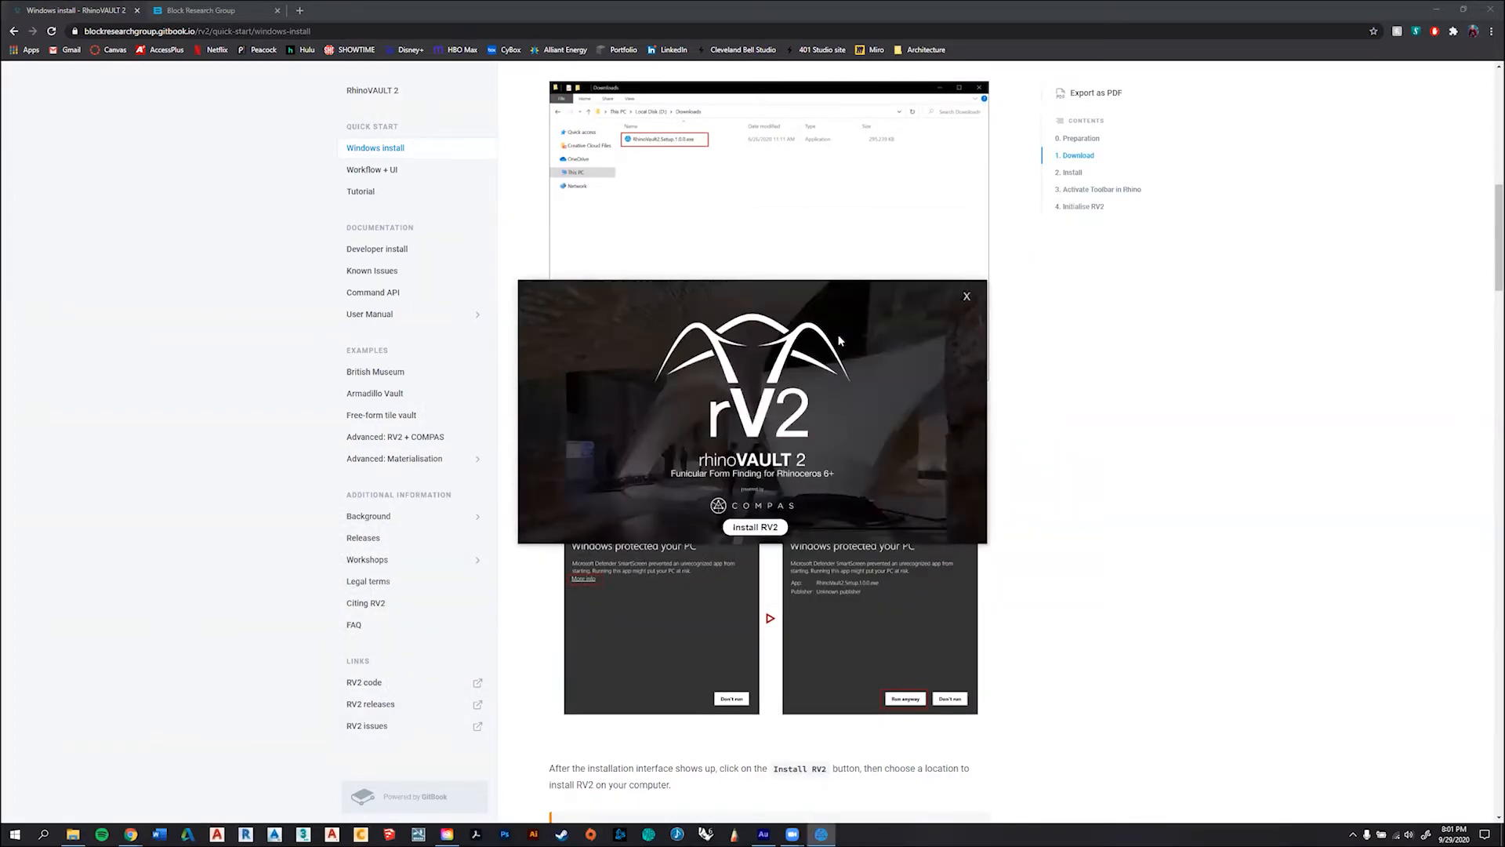
click(759, 529)
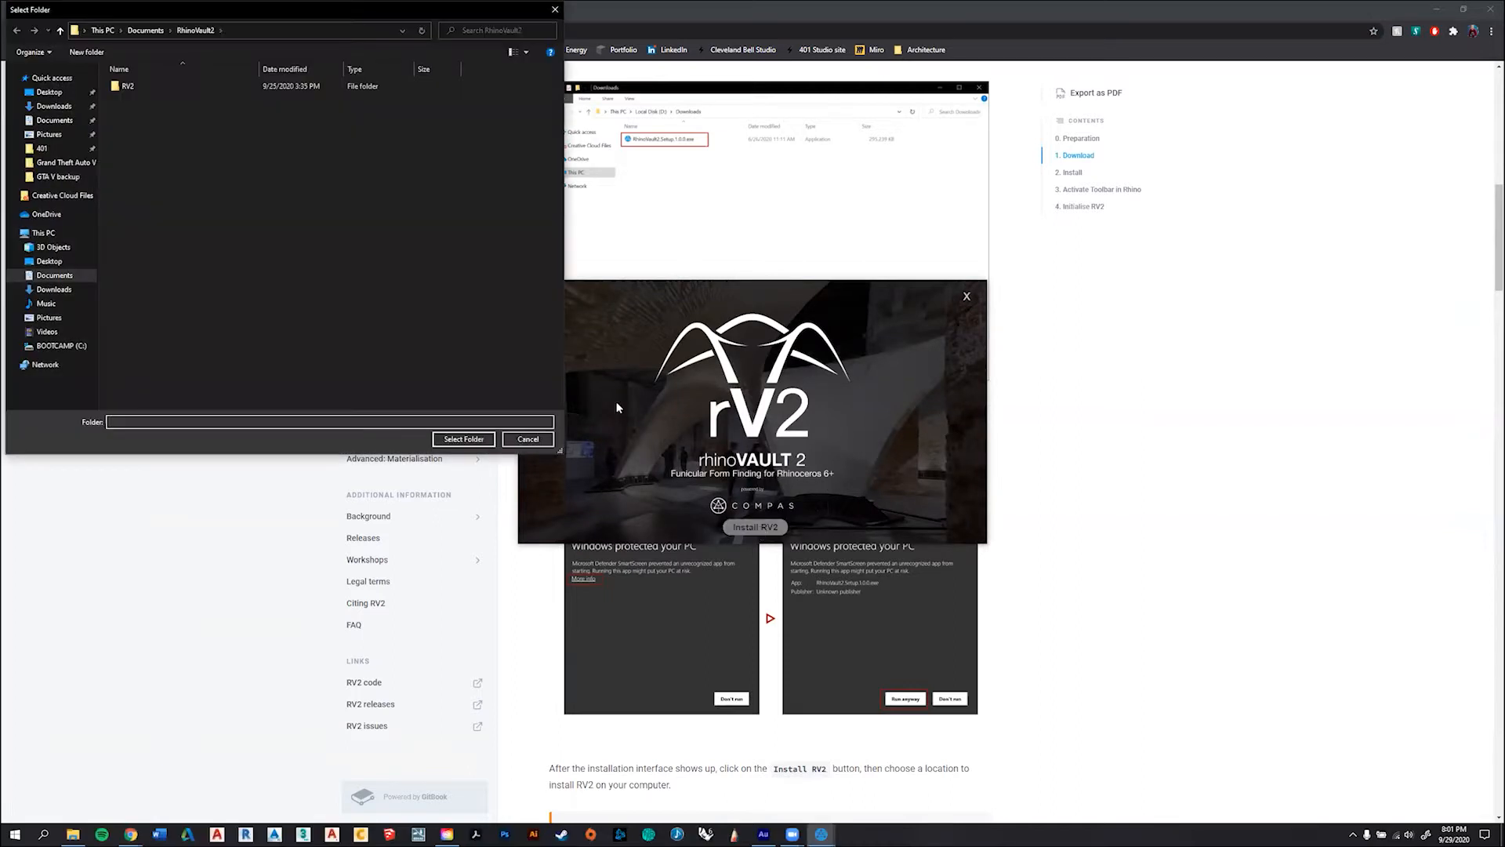
click(55, 276)
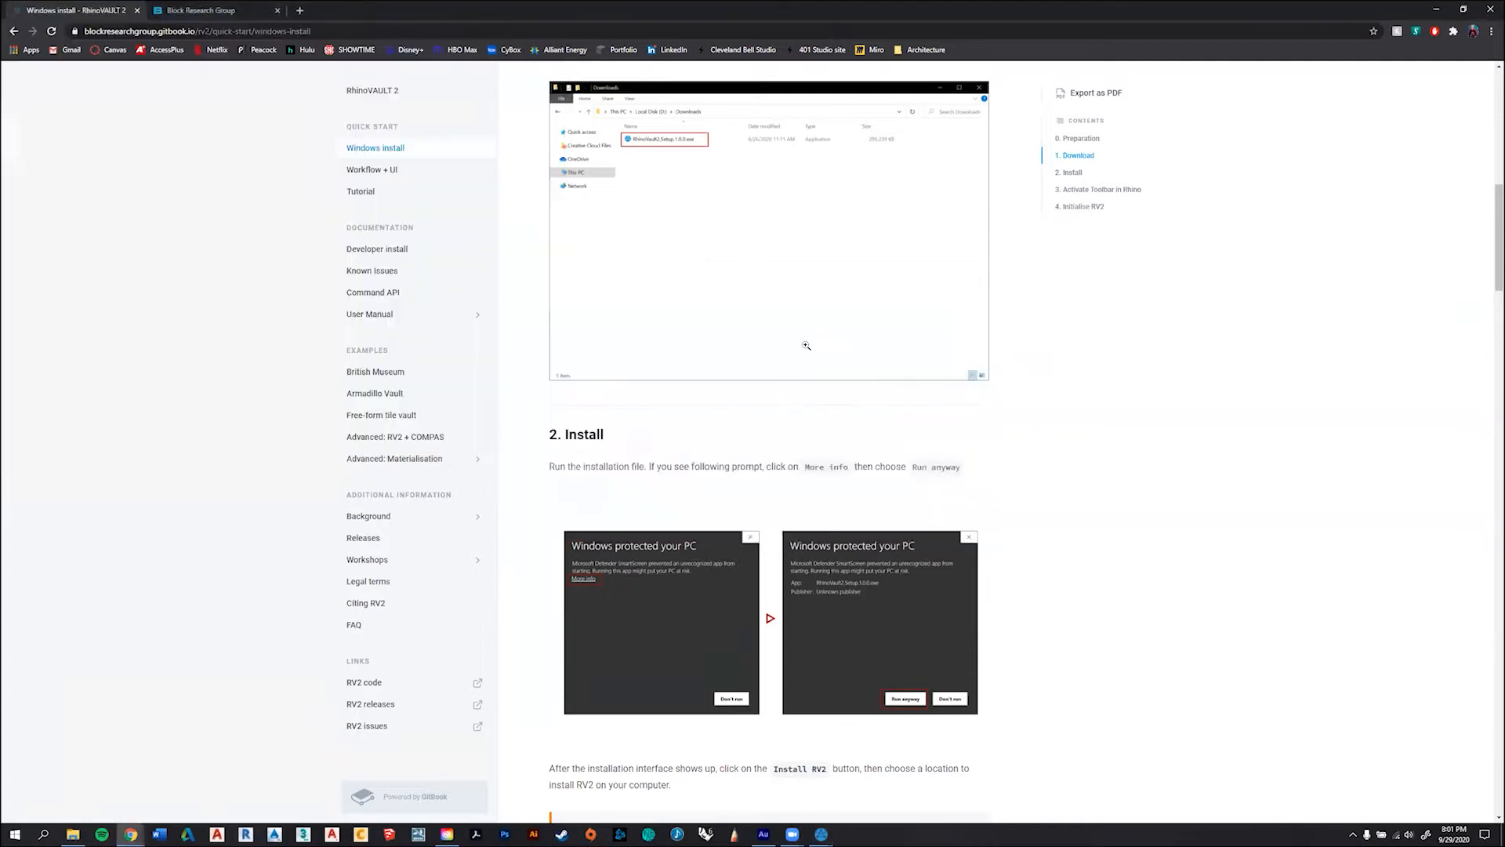
- Read the guide's note on permitted installation folders, including the warning about spaces in the path and "Program Files"
scroll(777, 360, down, 2)
scroll(776, 360, down, 3)
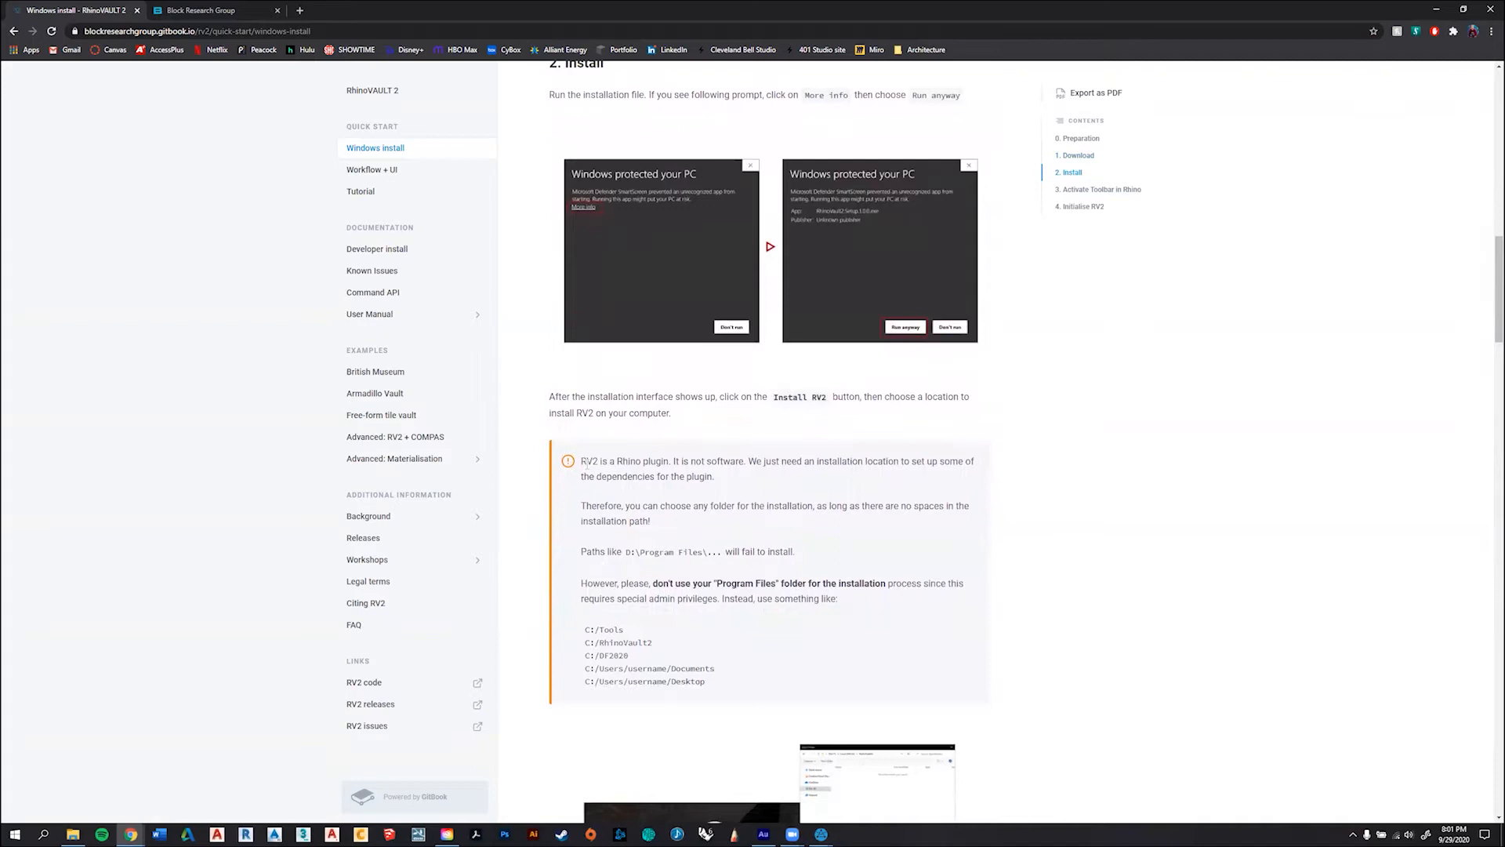
drag(581, 464, 843, 618)
click(846, 611)
drag(717, 584, 768, 584)
click(787, 588)
- Create a folder named RV2 in Documents and select it as the installation location
click(821, 834)
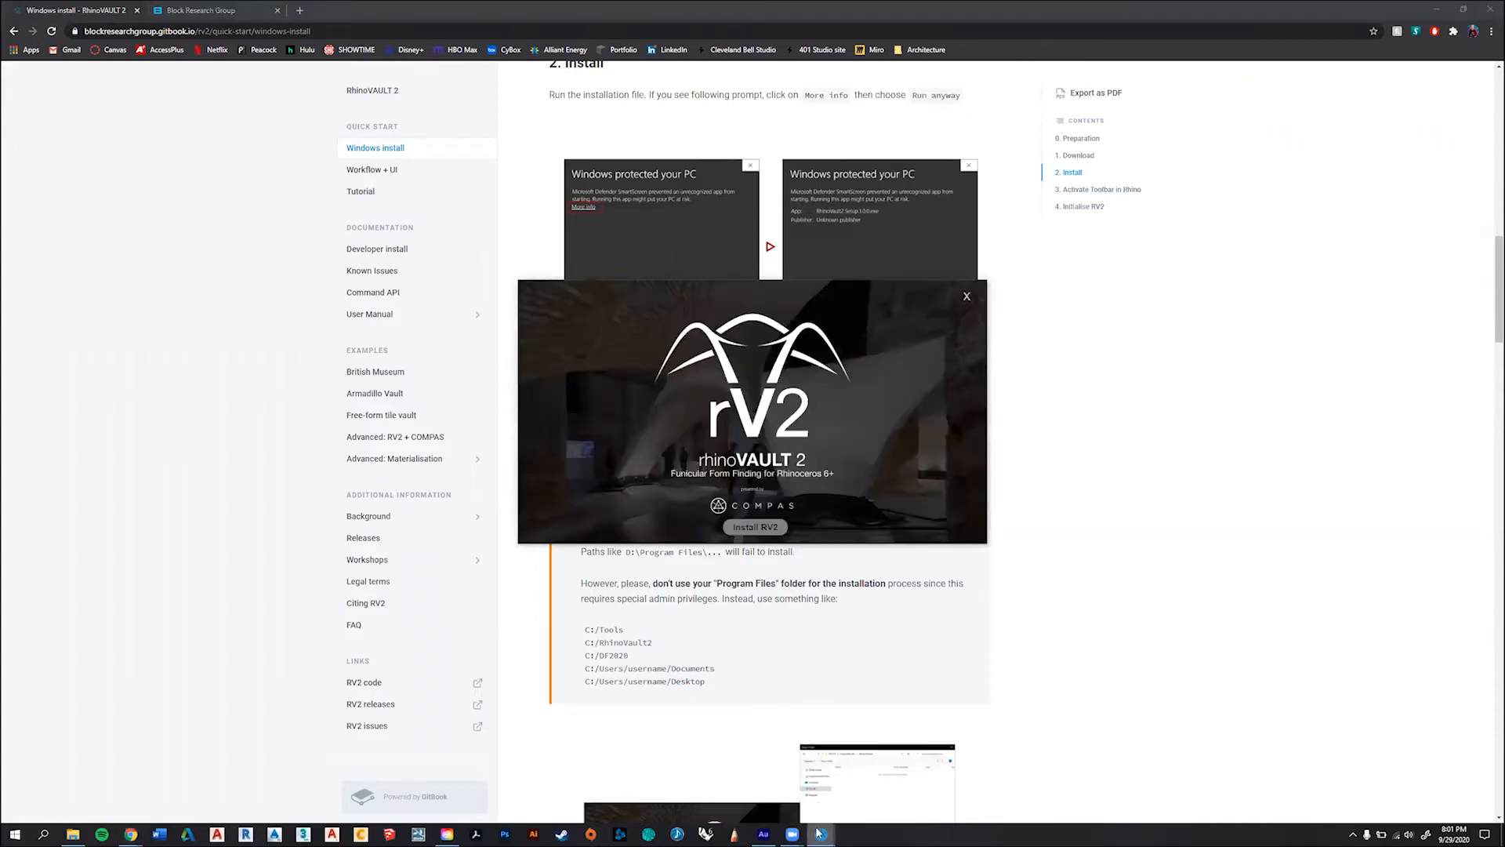
click(830, 784)
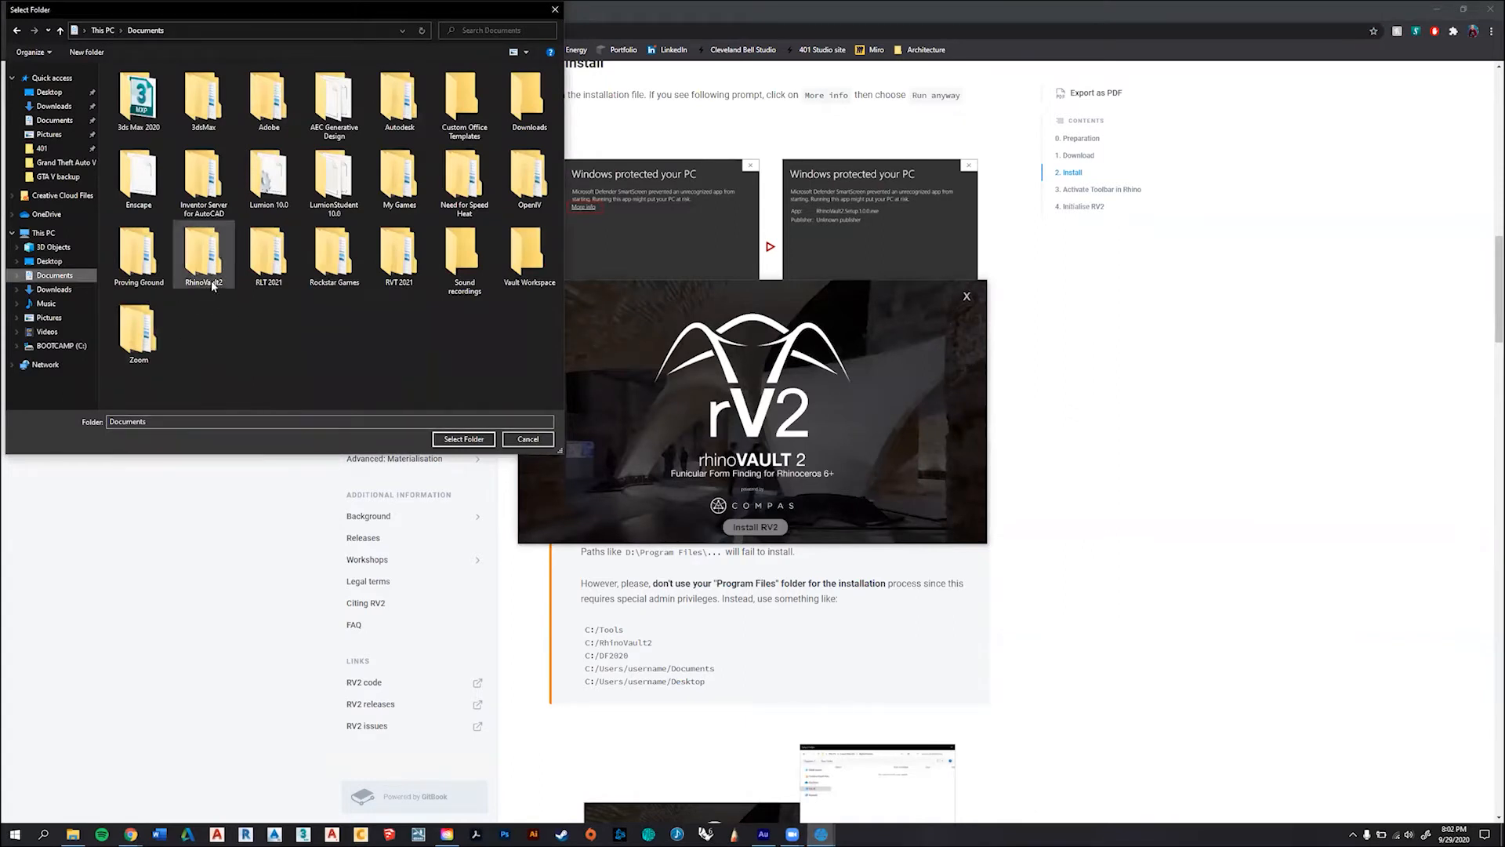
right_click(262, 351)
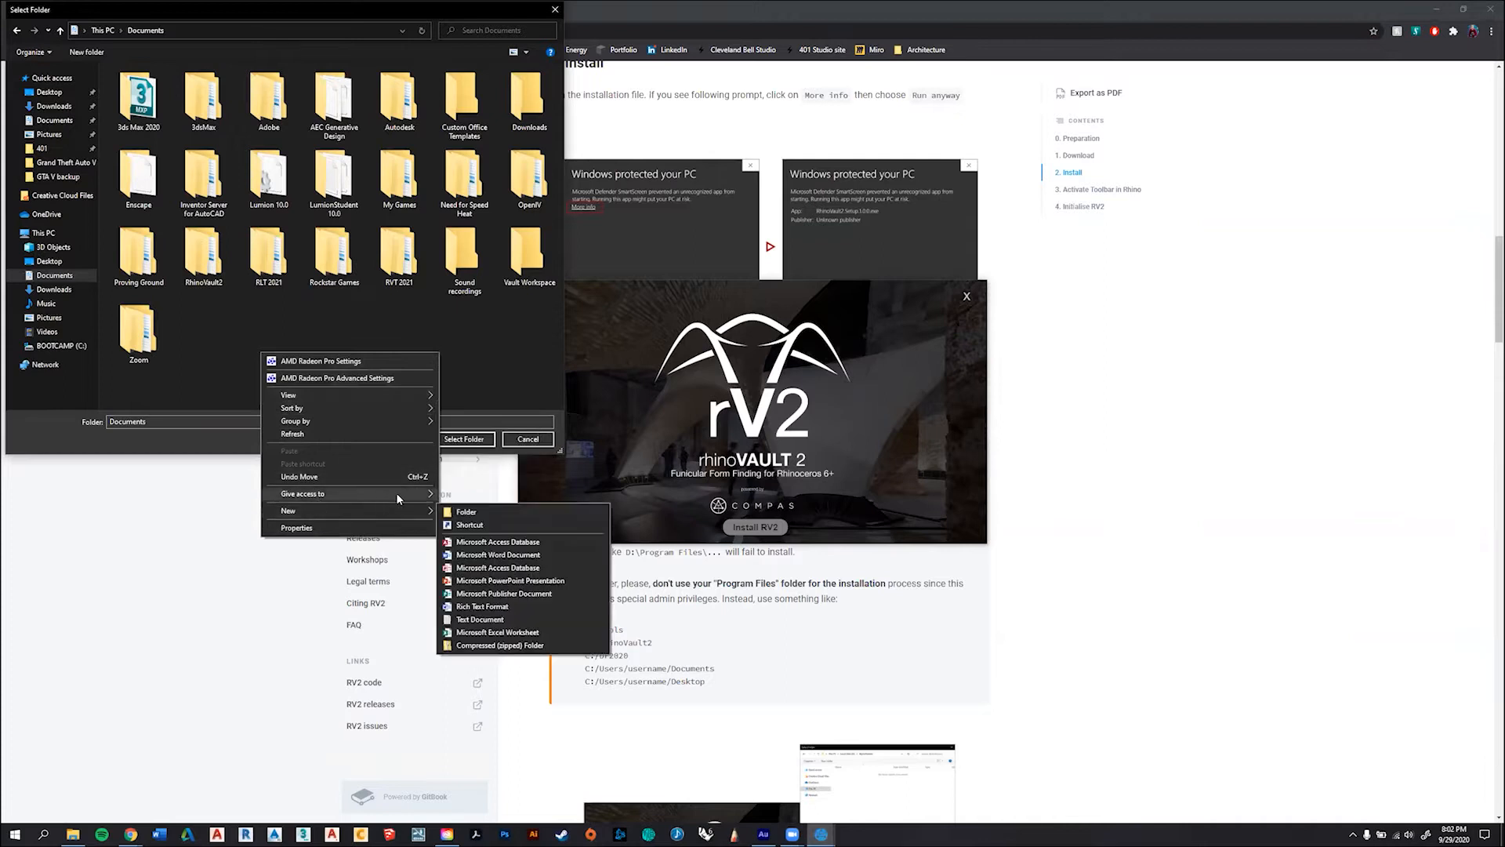
click(494, 513)
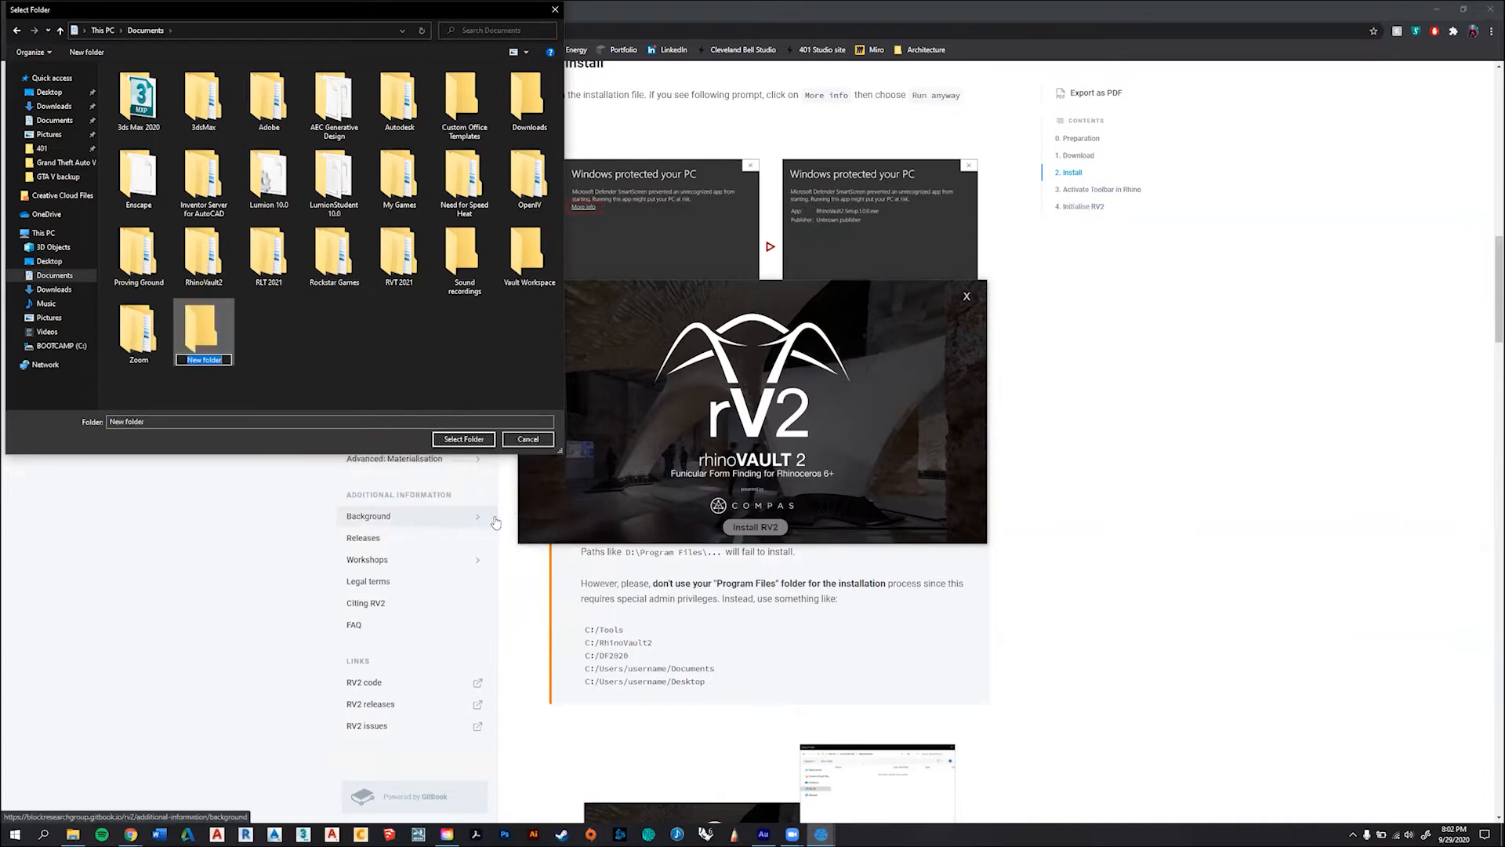
text(RV2)
click(229, 339)
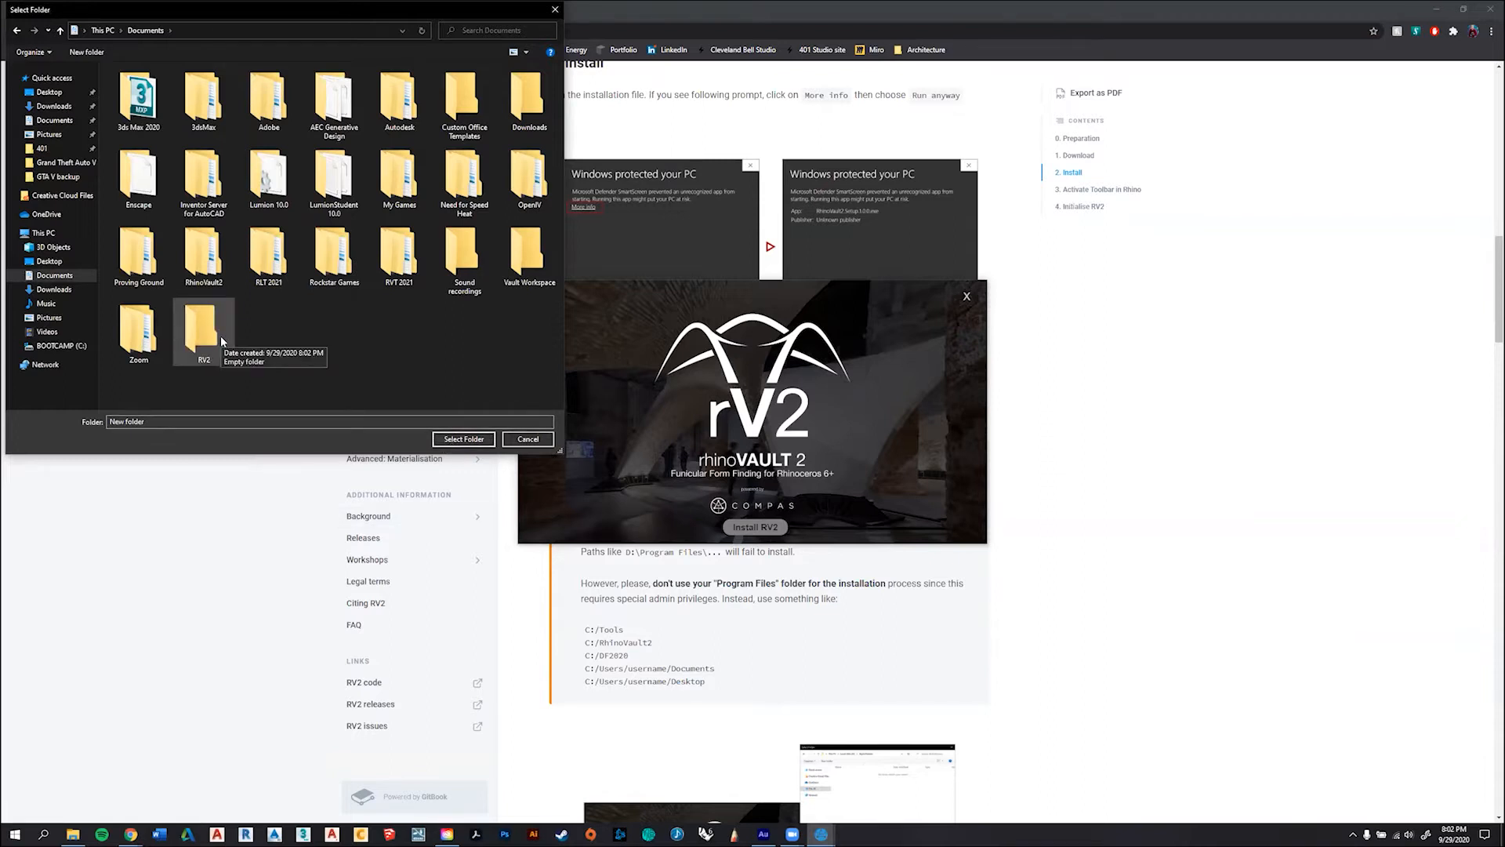
click(206, 333)
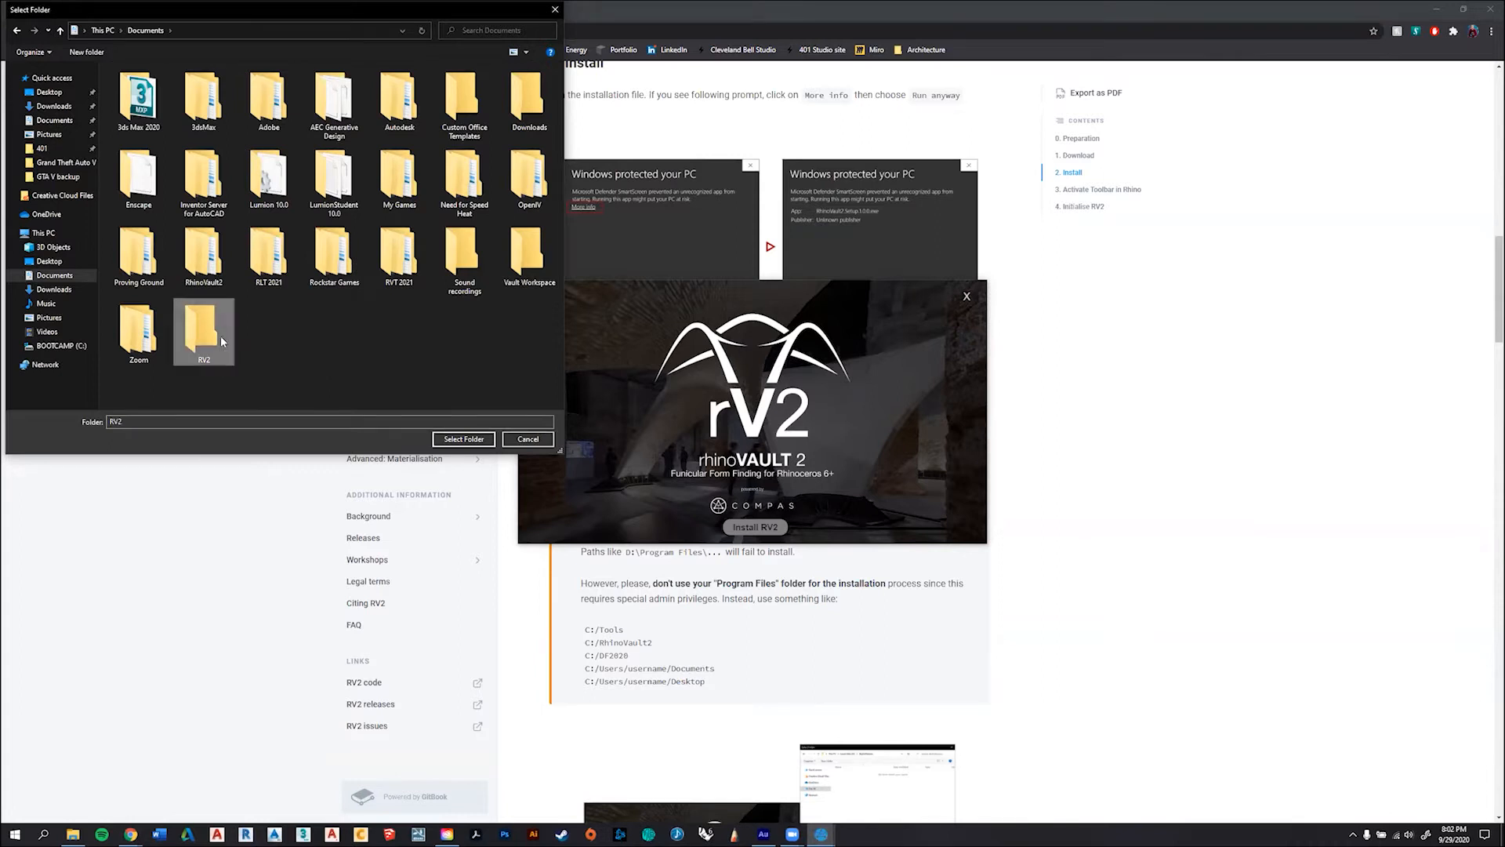
click(439, 440)
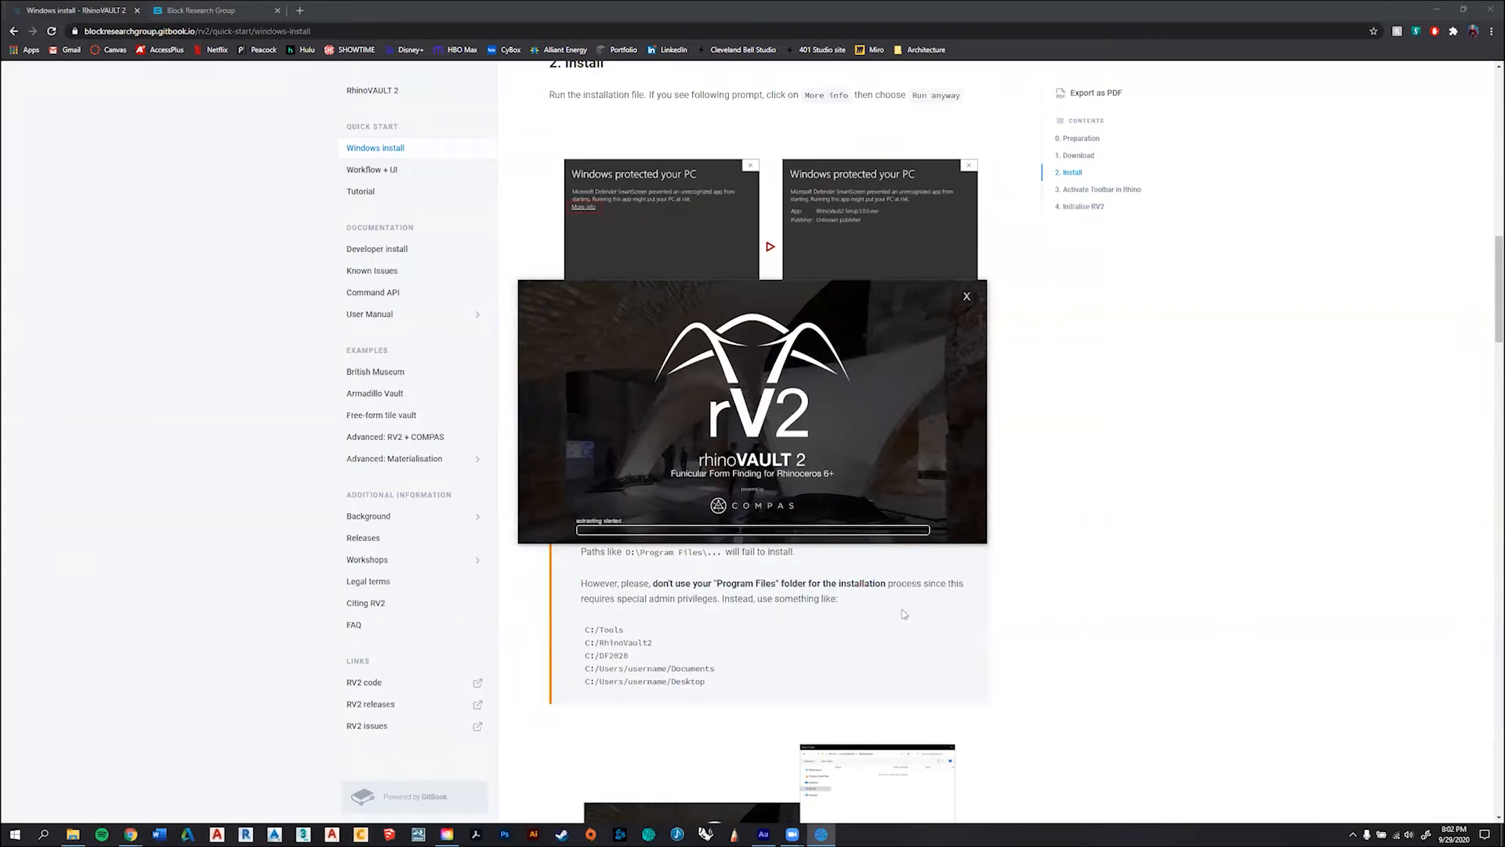
- Read the guide's notes on User Account Control and the installation success message, and check the RV2 installer's progress
click(990, 584)
scroll(990, 584, down, 3)
scroll(991, 584, down, 5)
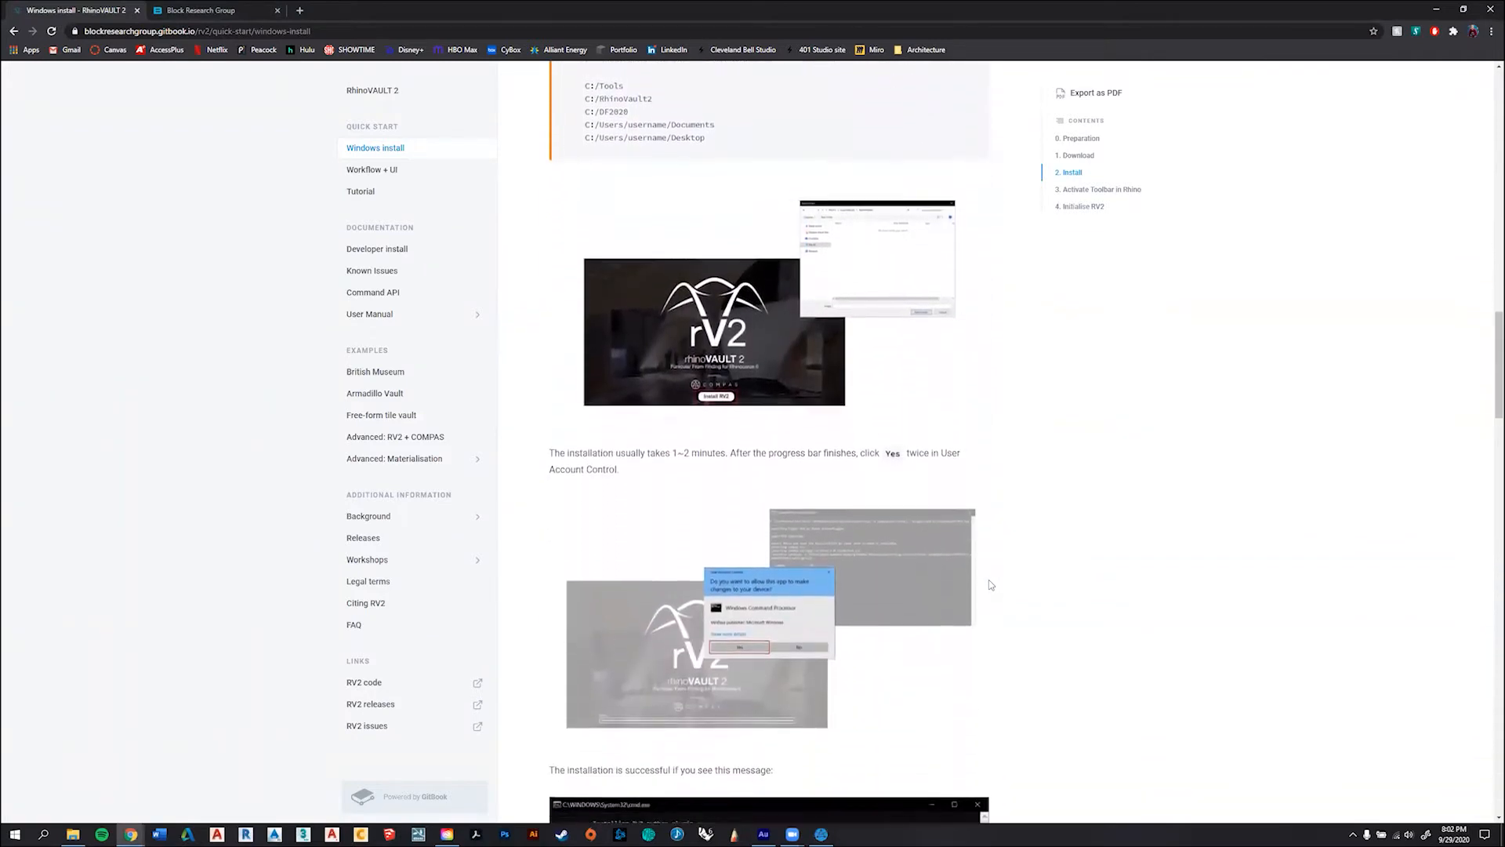
scroll(990, 584, down, 1)
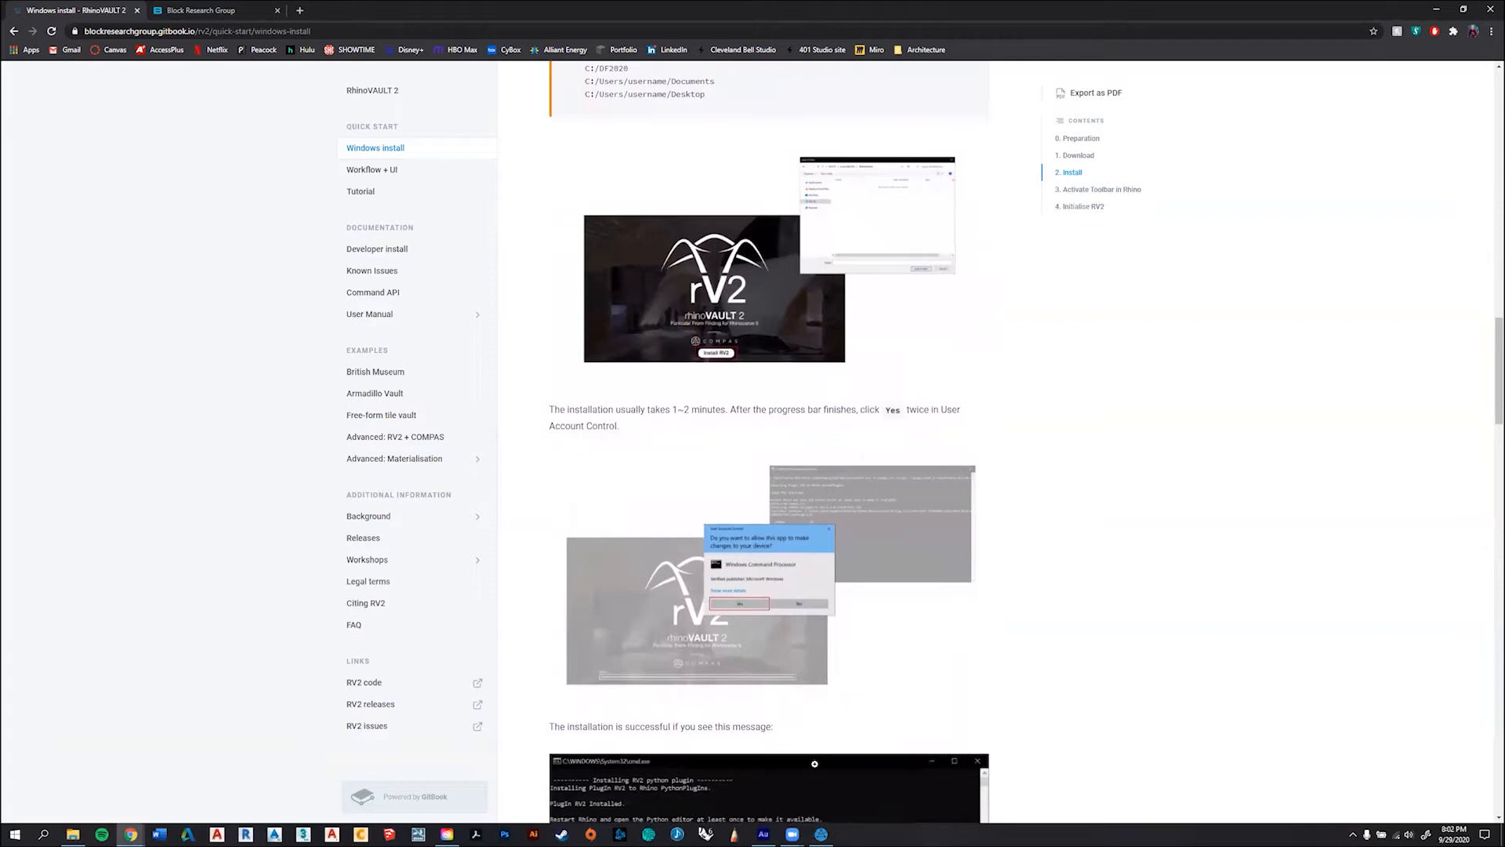
click(821, 833)
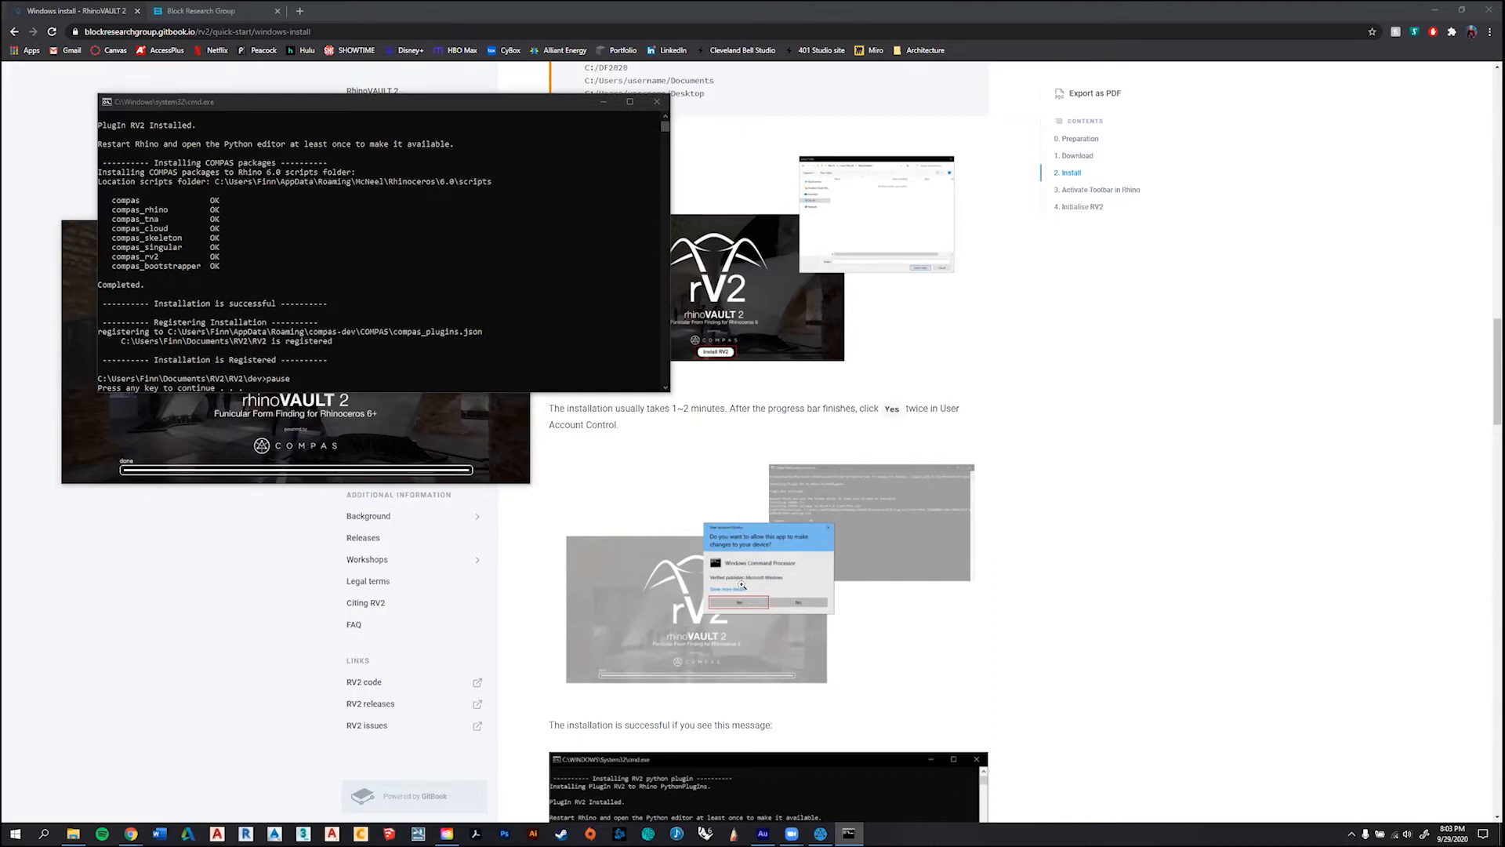
scroll(799, 567, down, 2)
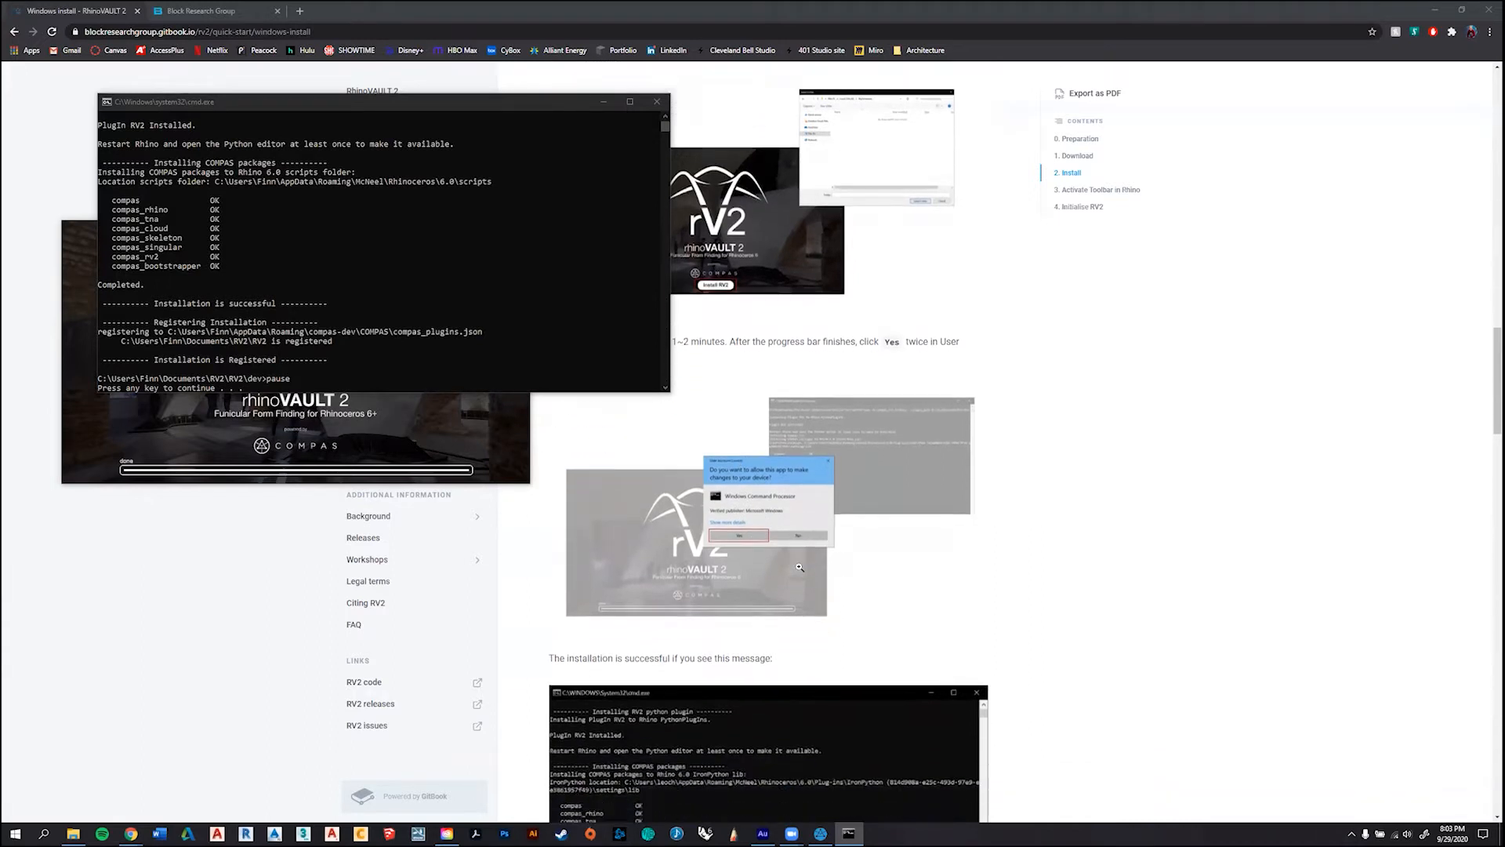
- Compare the installation output with the guide's success message, finish the command-line installation, and close the RV2 installer window
scroll(422, 306, down, 3)
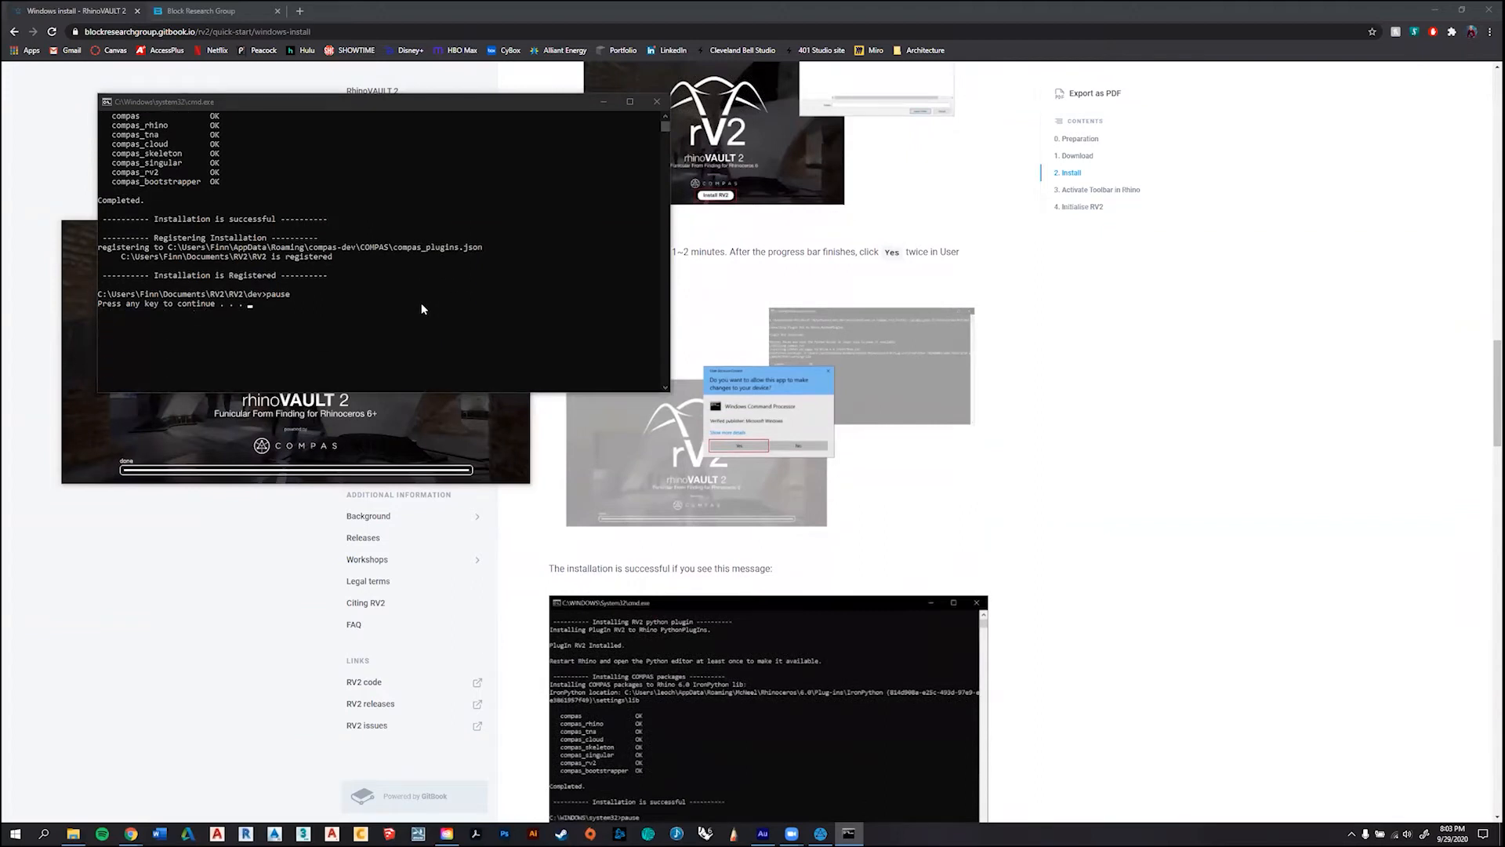
scroll(786, 472, down, 1)
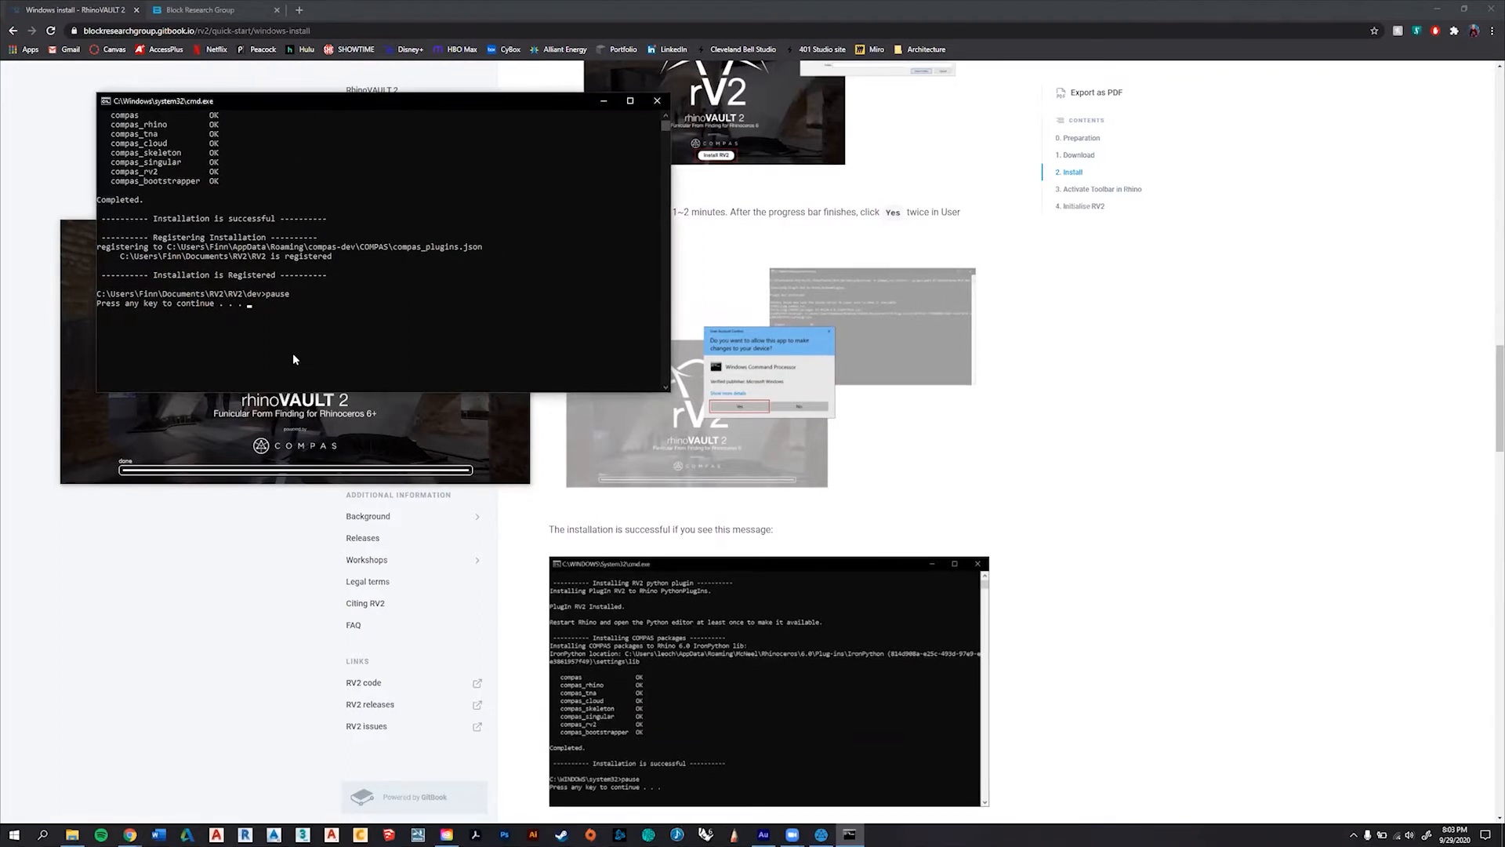
key(Return)
scroll(598, 410, down, 5)
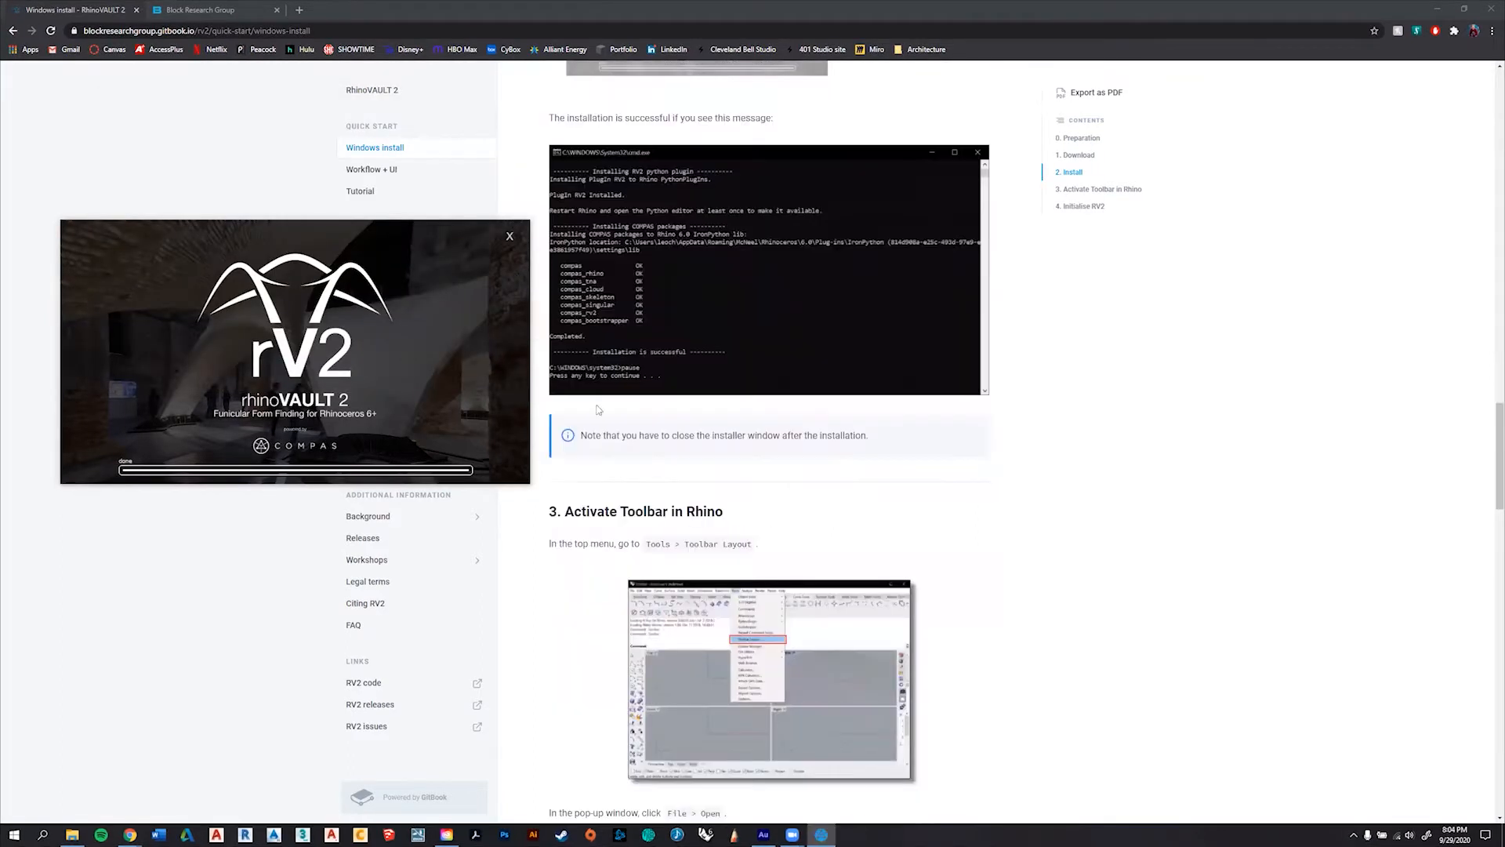
click(508, 242)
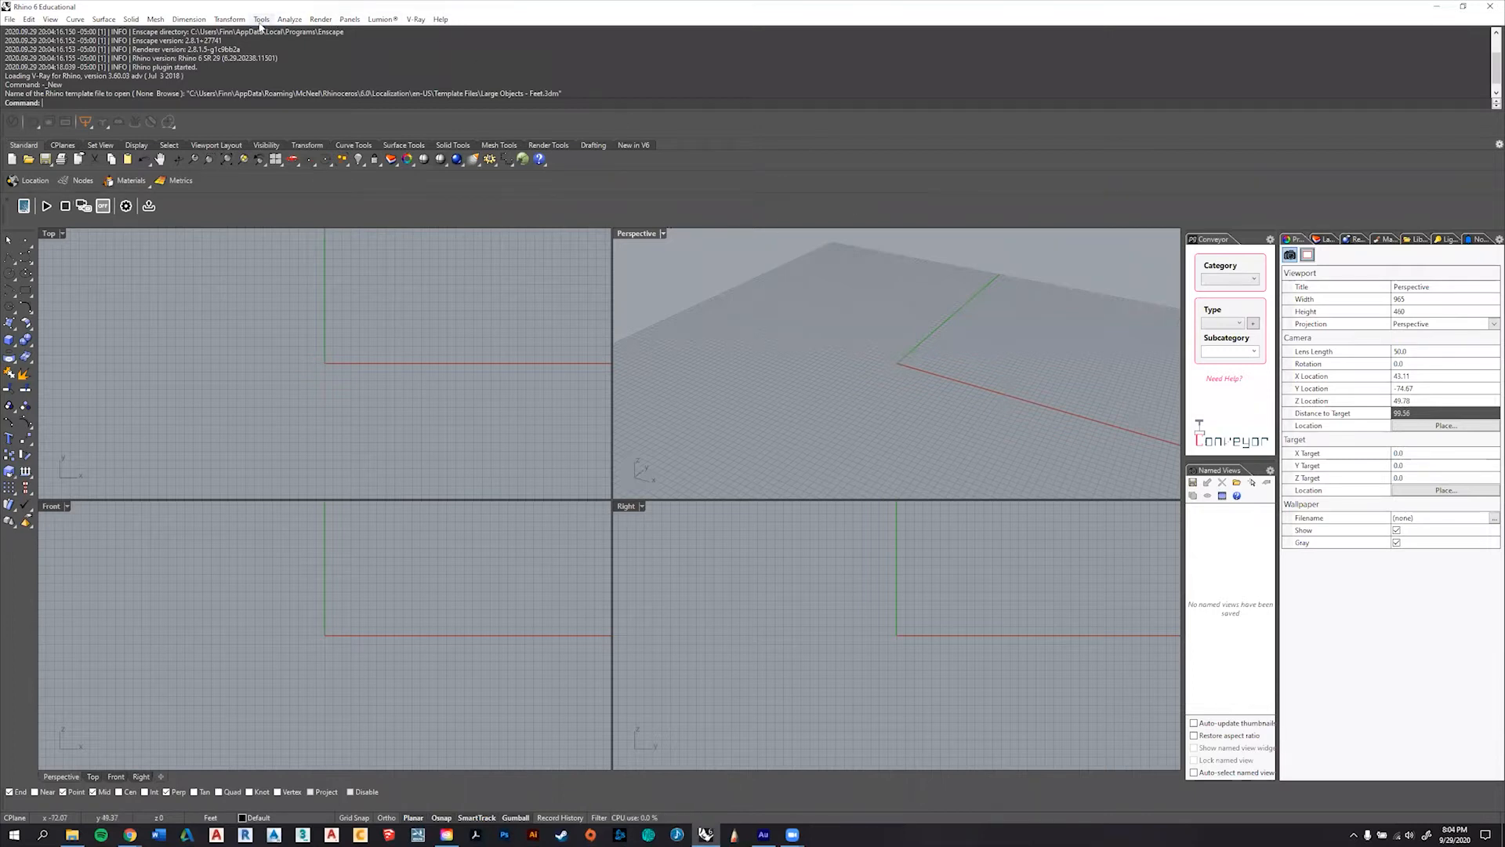
- Load the toolbar file RV2.rui from the Documents\RV2\RV2\dev folder into Rhino's toolbar layout
click(261, 20)
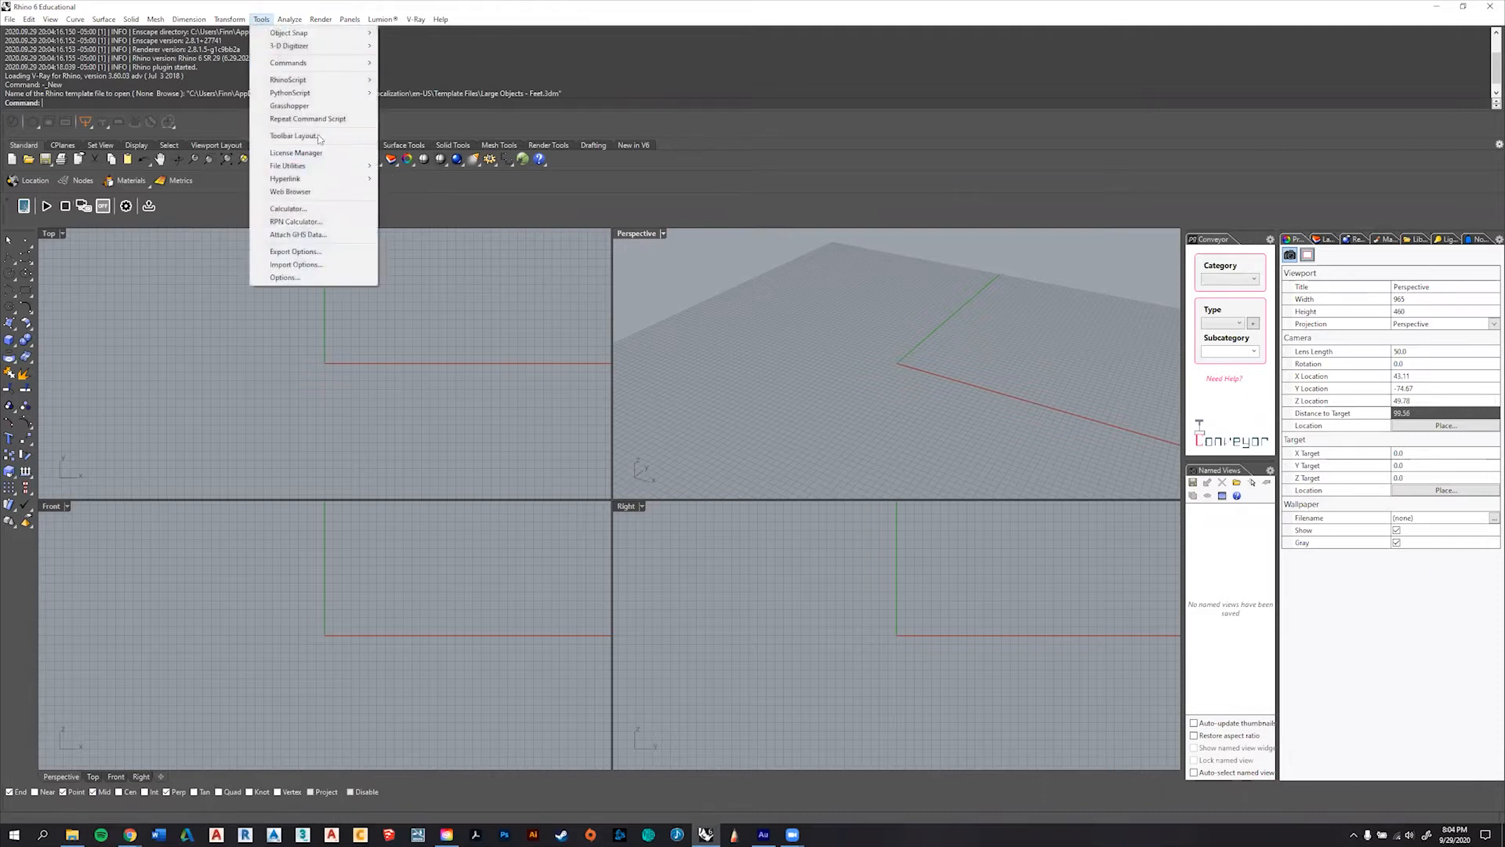
click(297, 137)
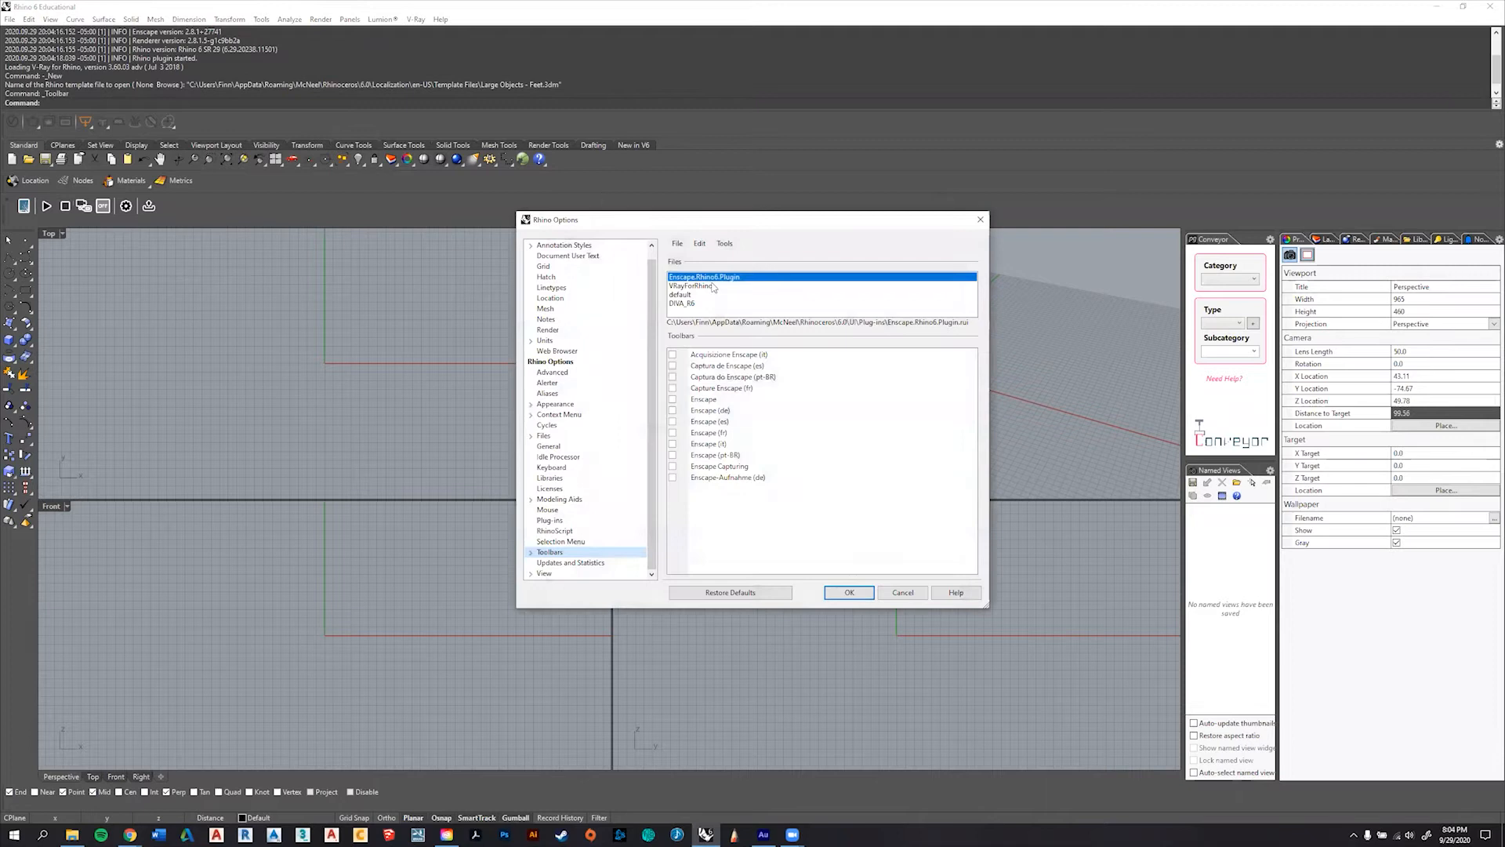
click(676, 243)
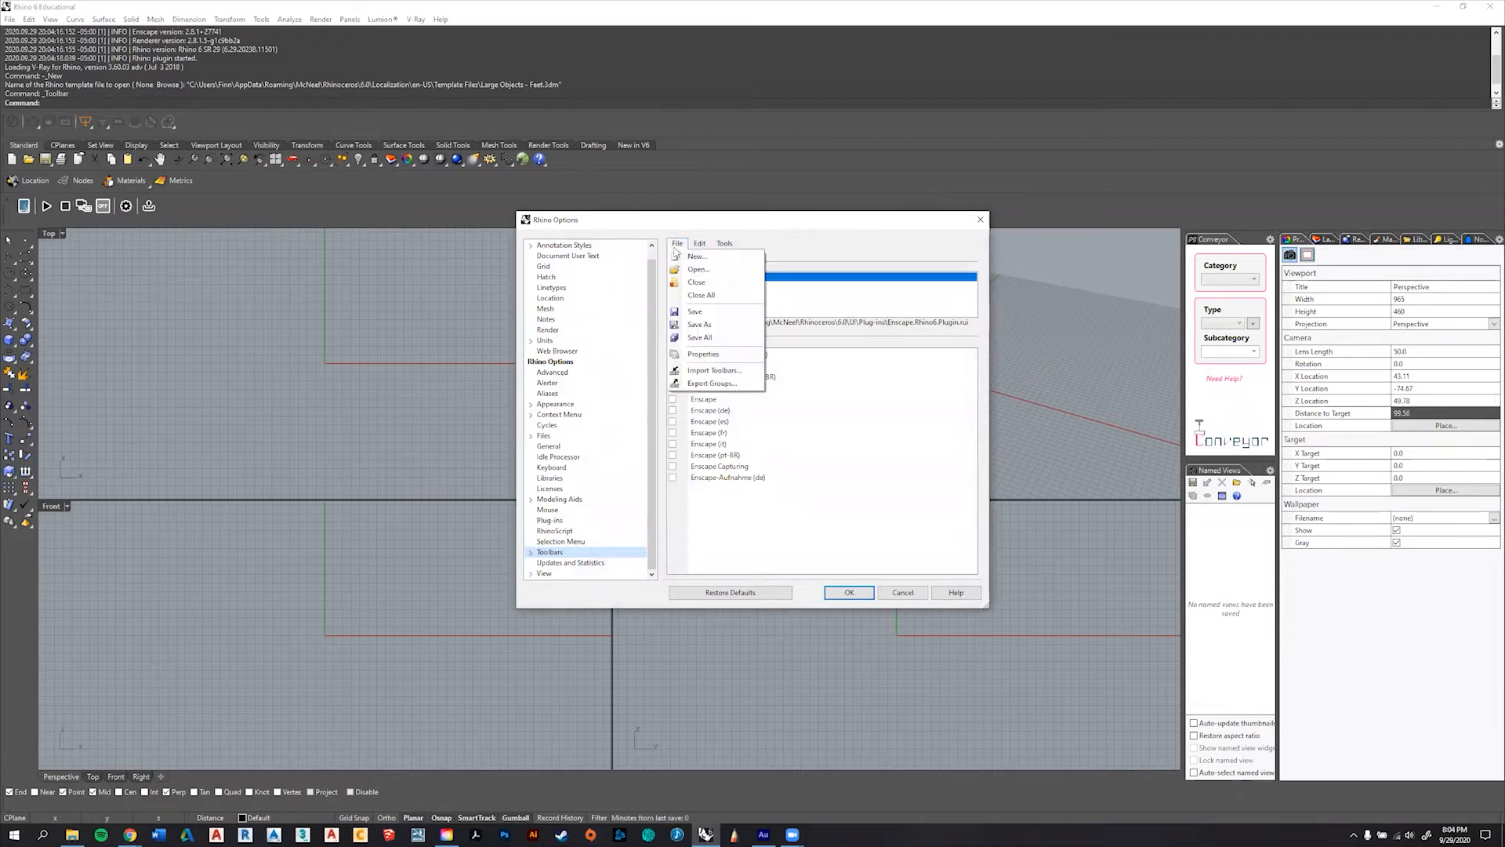
click(697, 269)
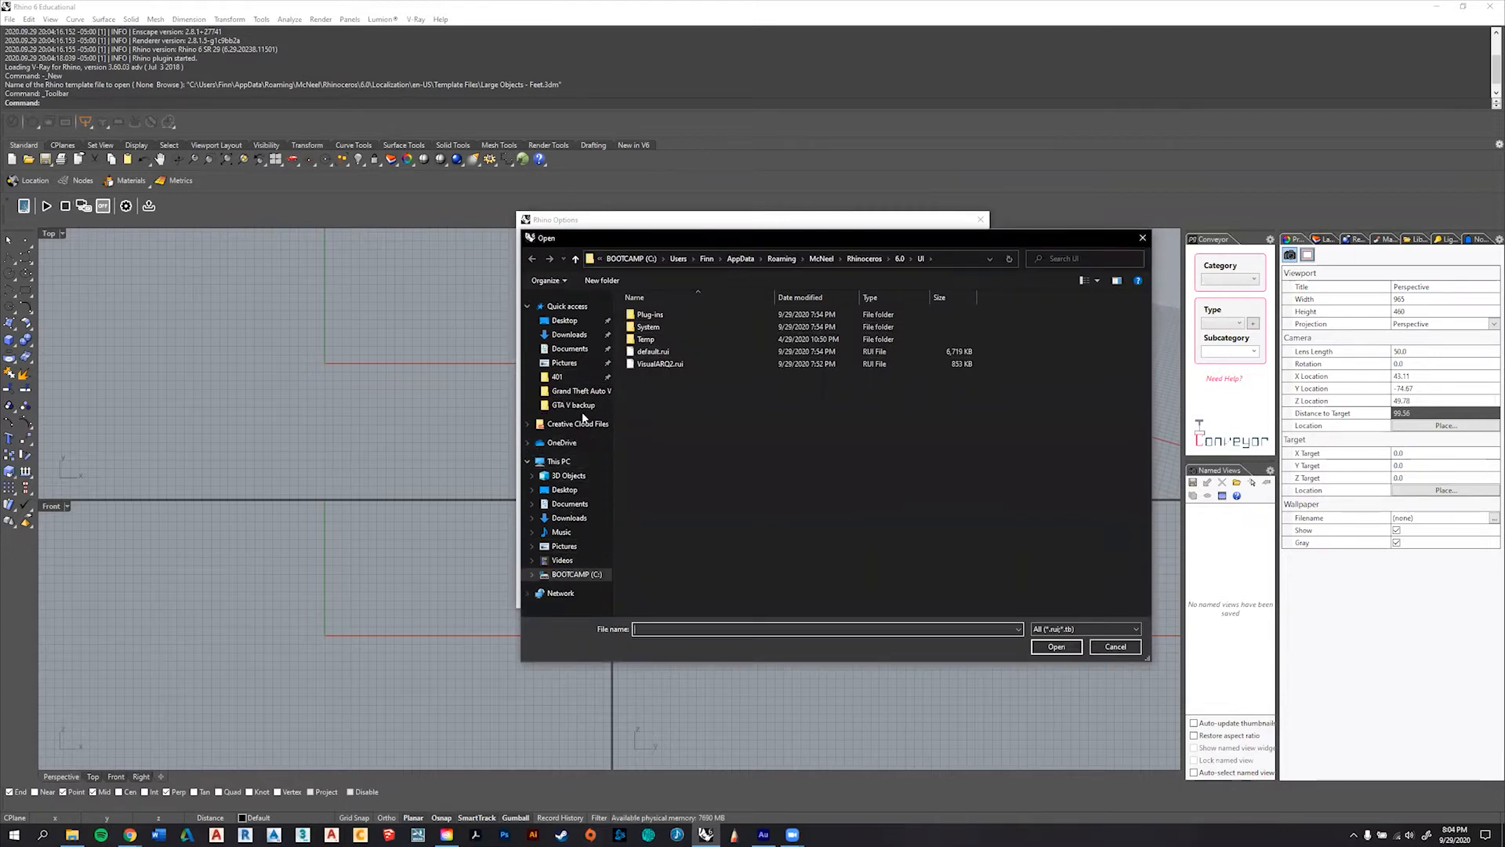
click(570, 349)
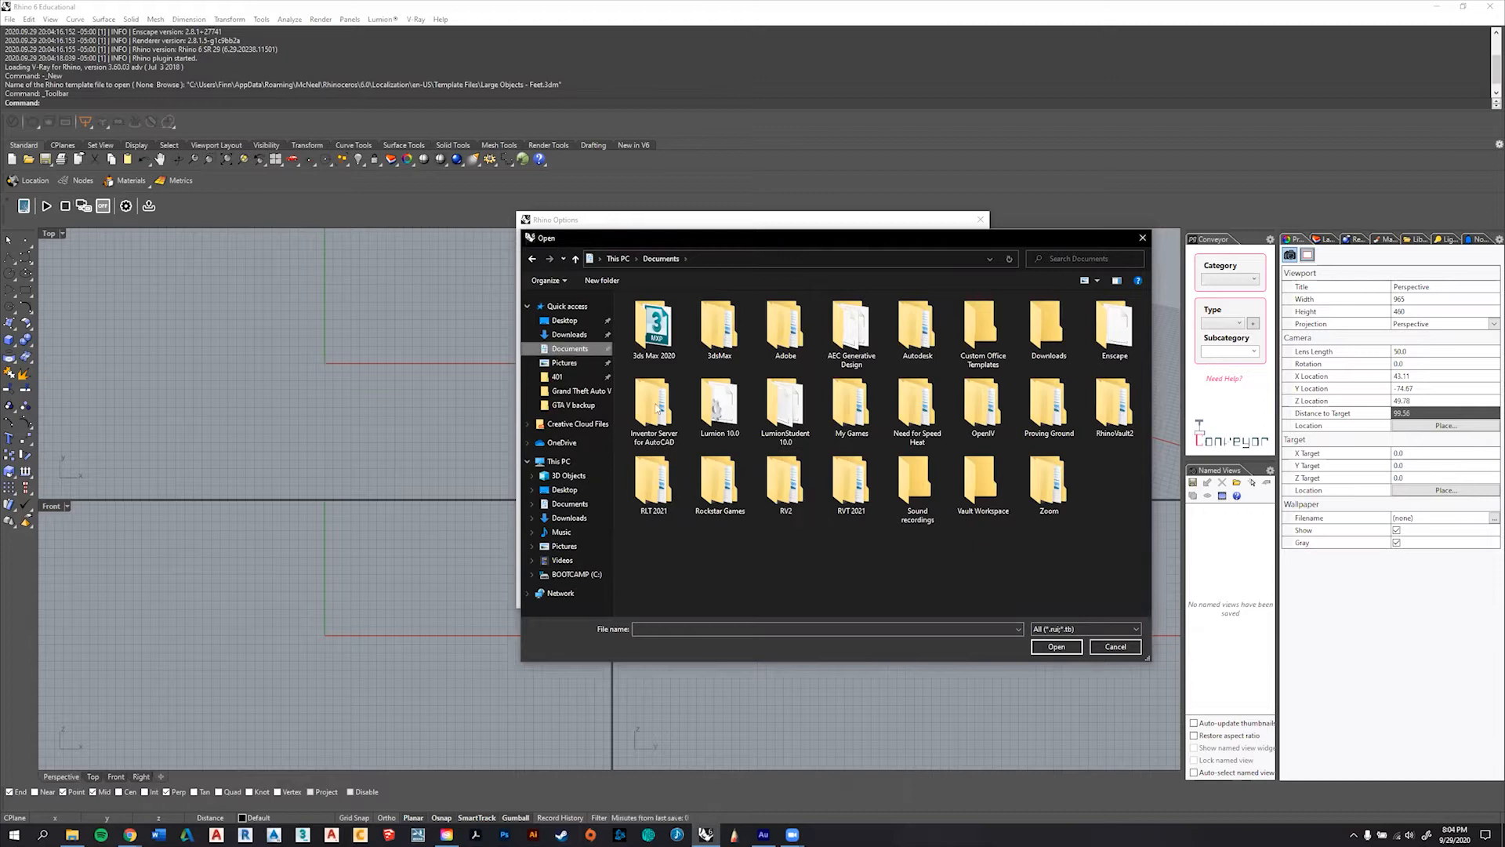
double_click(805, 490)
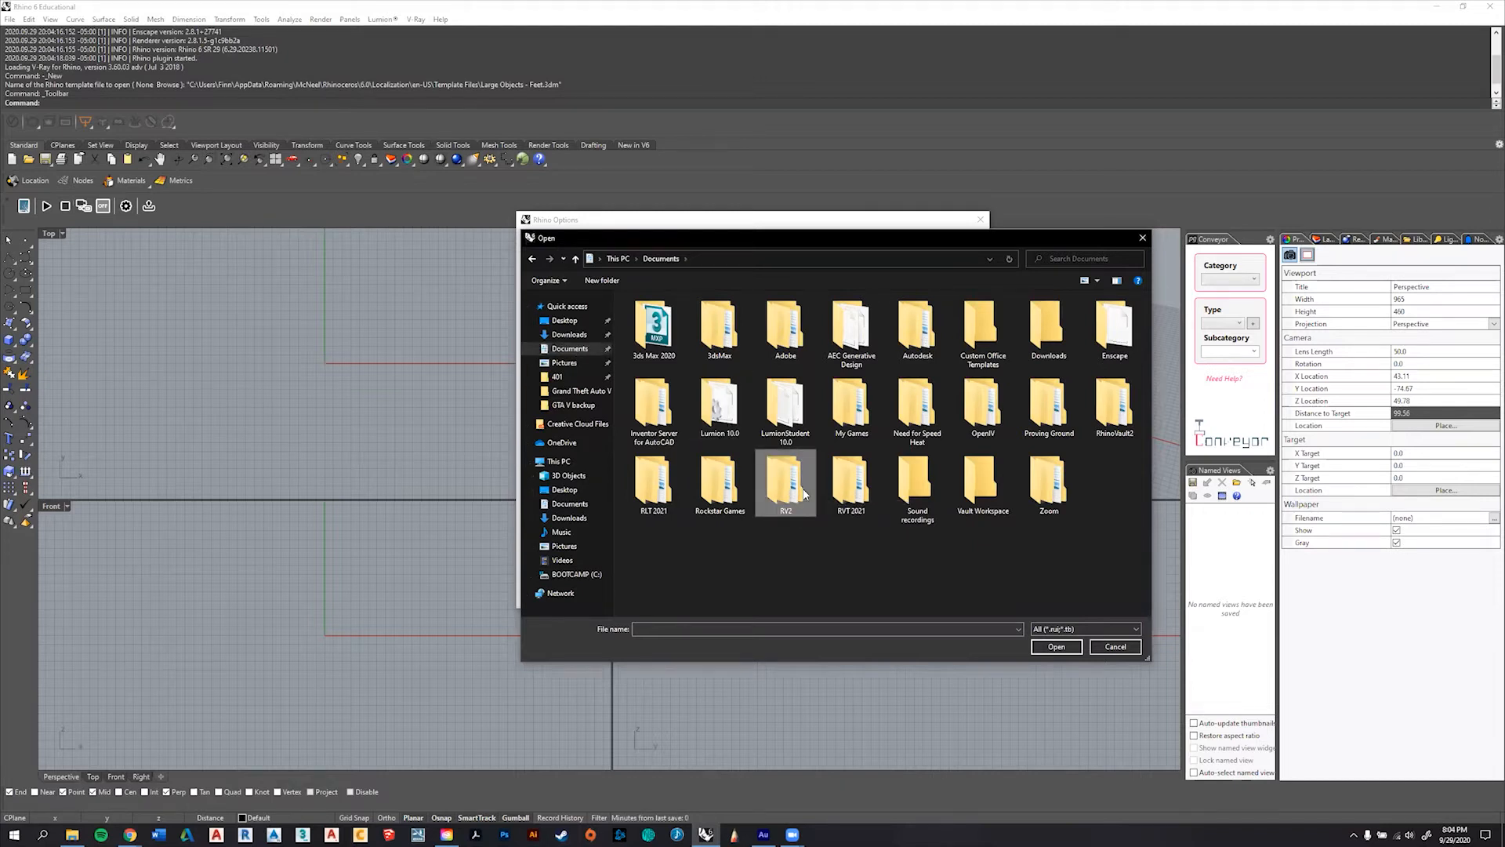
click(665, 315)
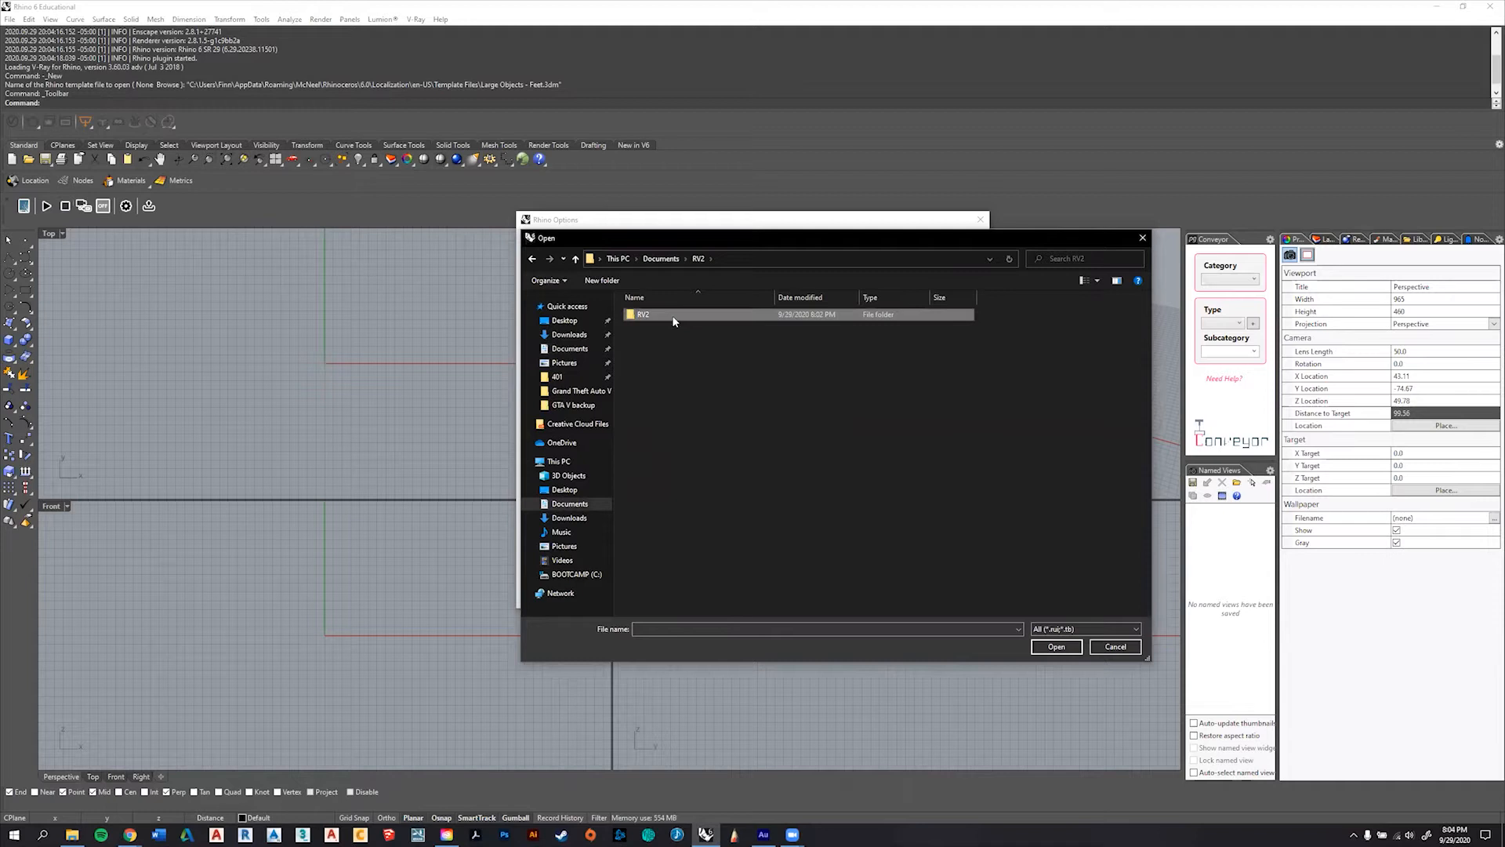
double_click(674, 314)
double_click(674, 315)
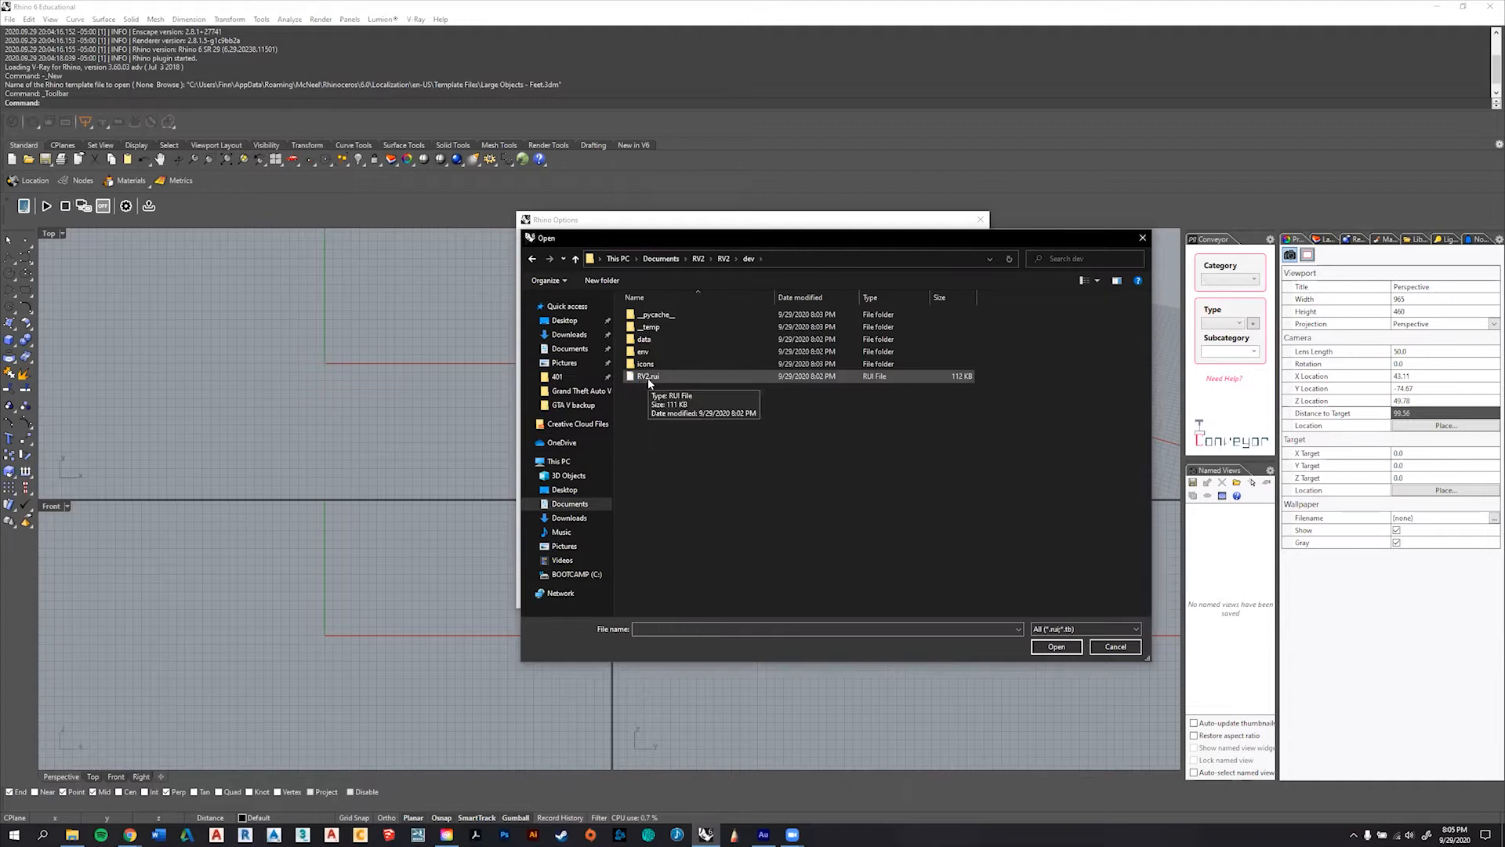
click(649, 376)
click(1056, 646)
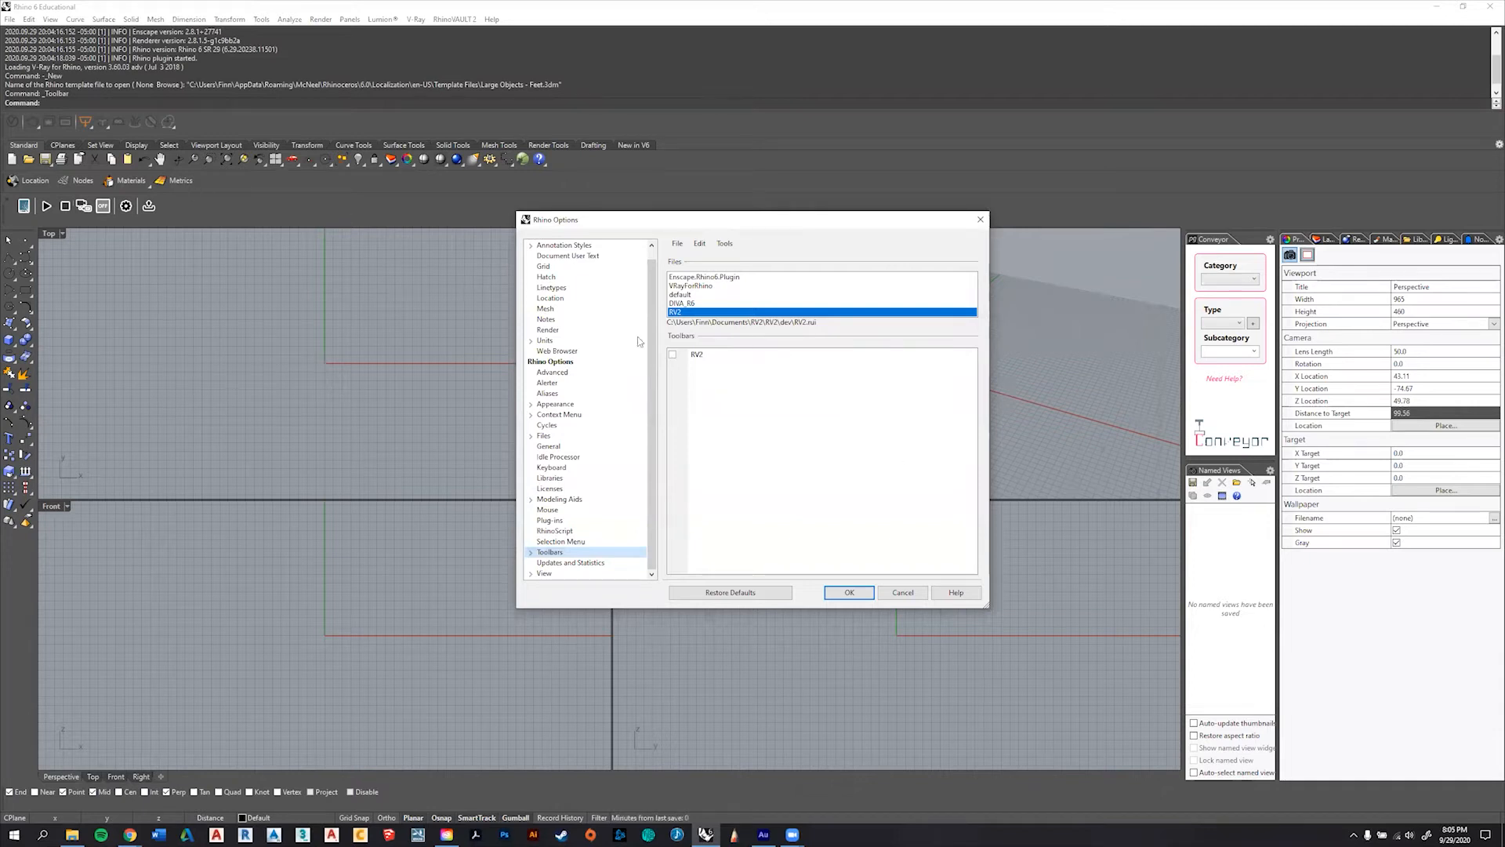
- Enable the RV2 toolbar and dock it vertically between the viewports and the Conveyor panel
click(672, 354)
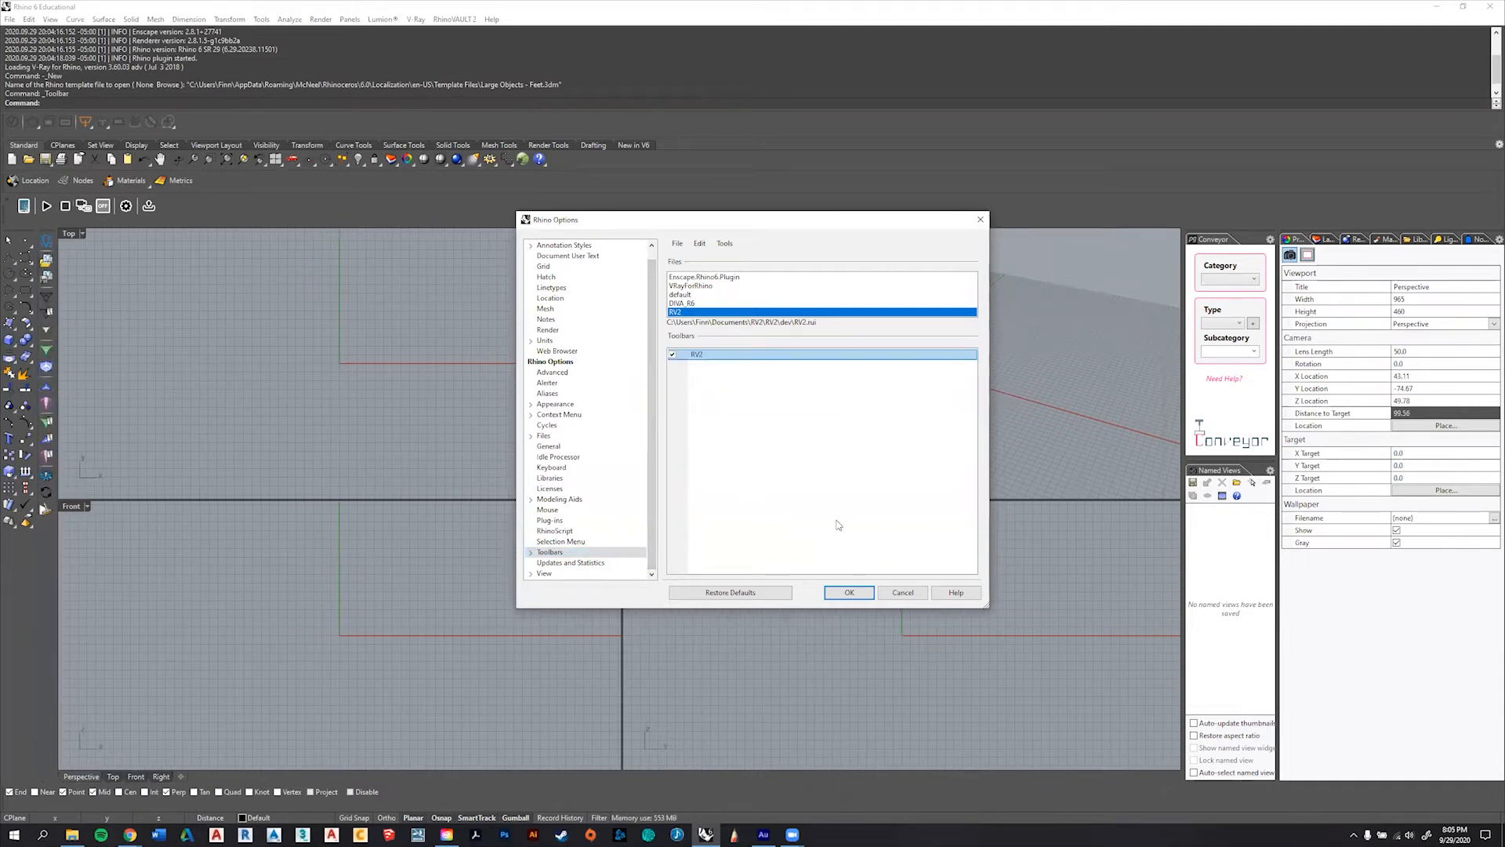
click(849, 592)
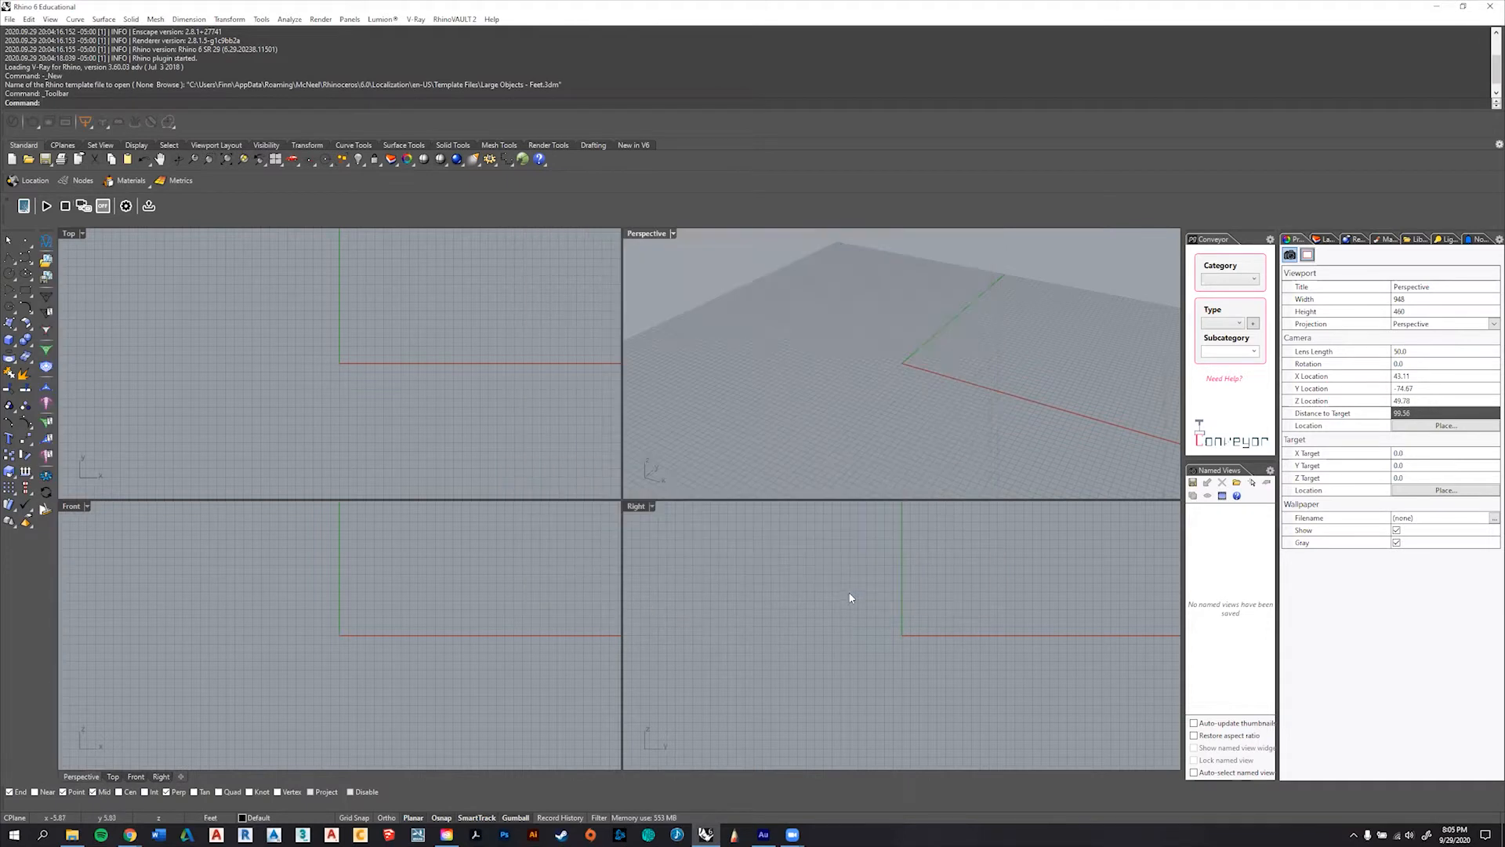
drag(45, 230, 1180, 294)
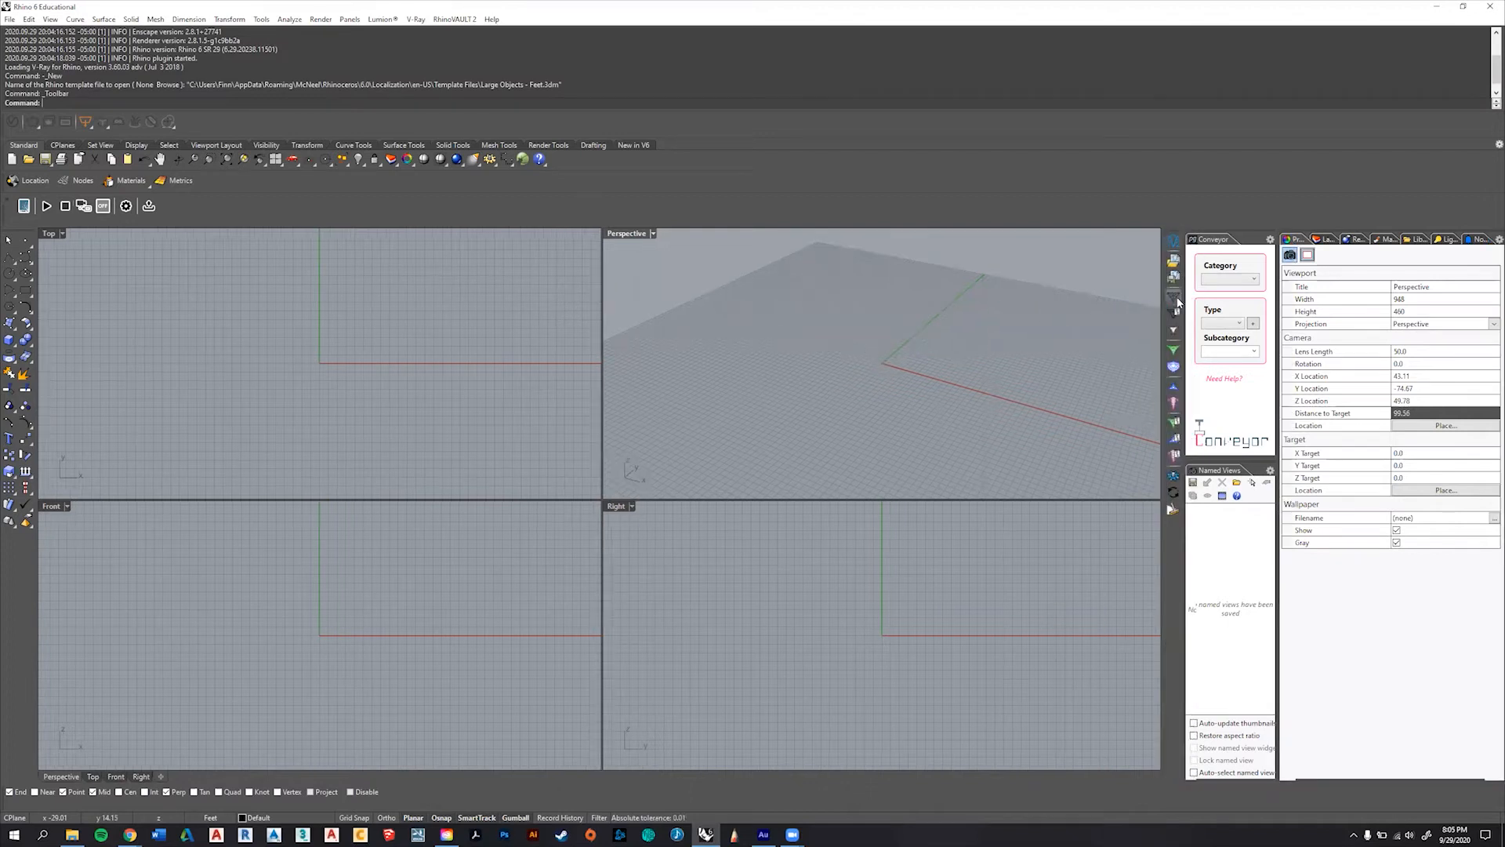
- Initialise RhinoVAULT 2, accept its legal terms, and maximise the Perspective viewport
click(1173, 245)
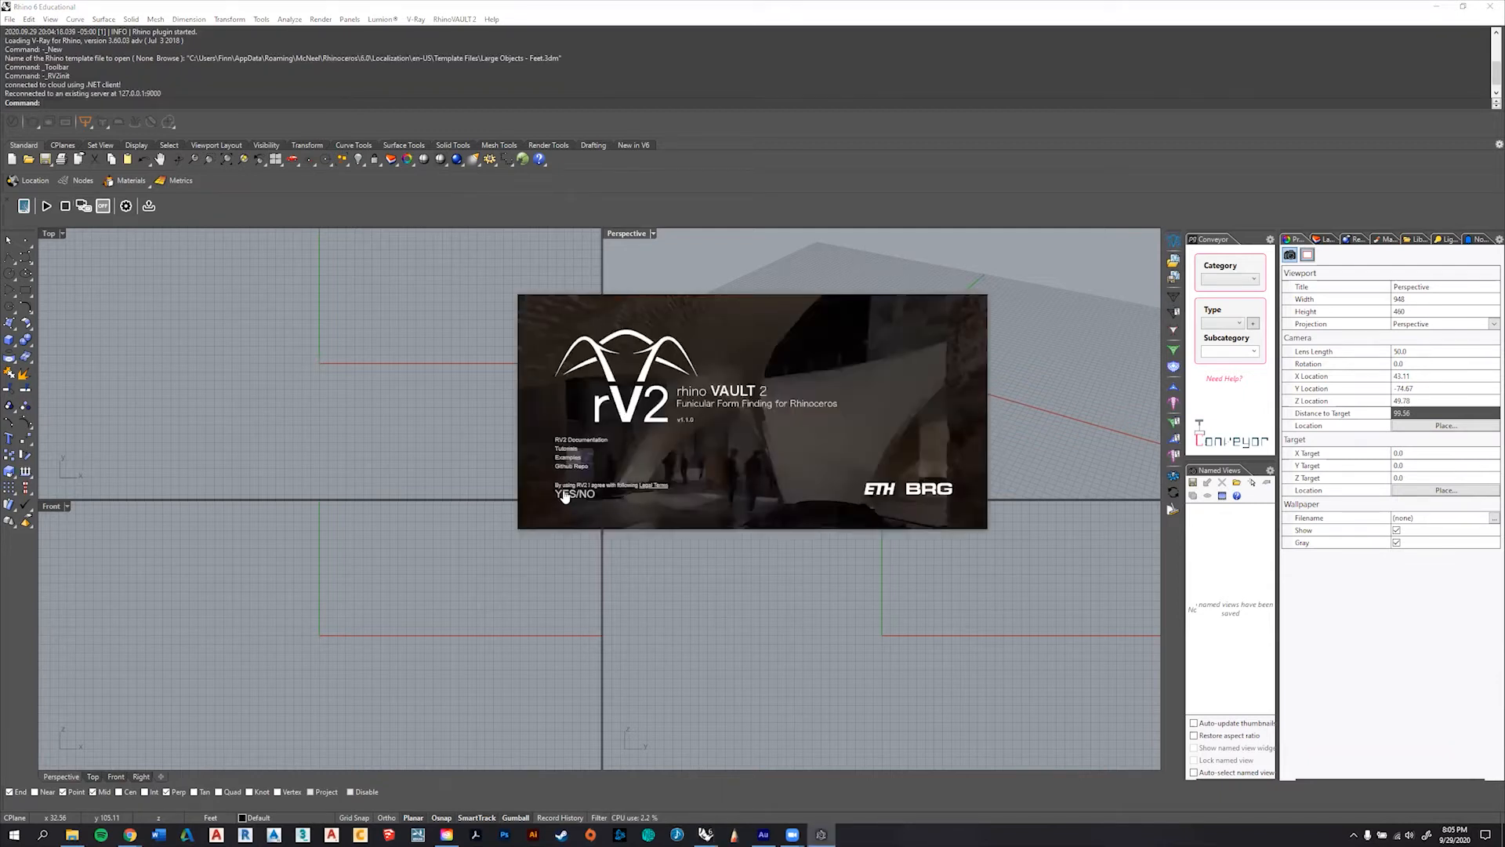
click(560, 495)
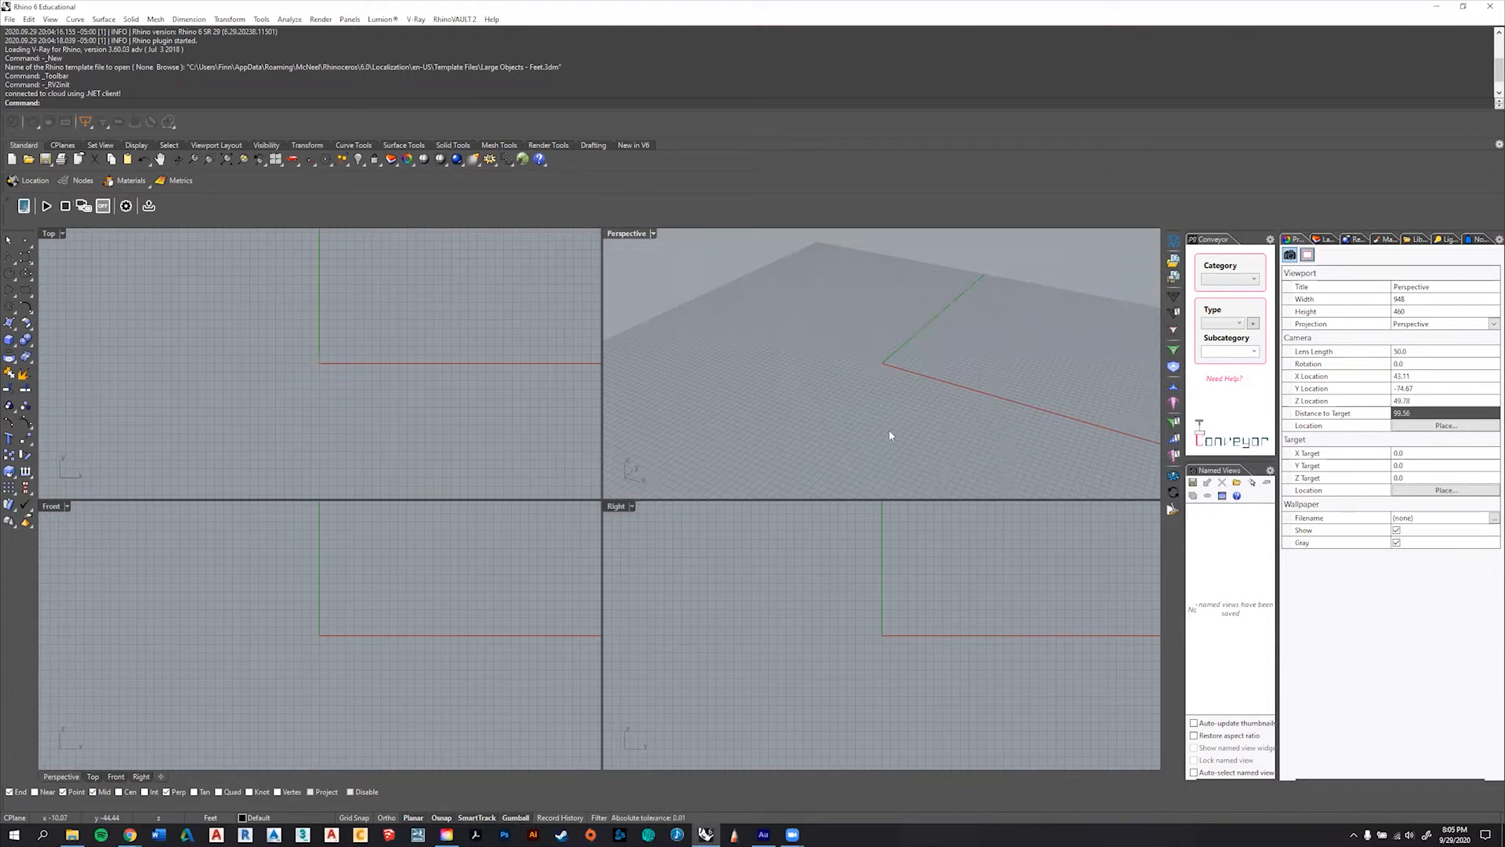
double_click(627, 234)
click(1173, 310)
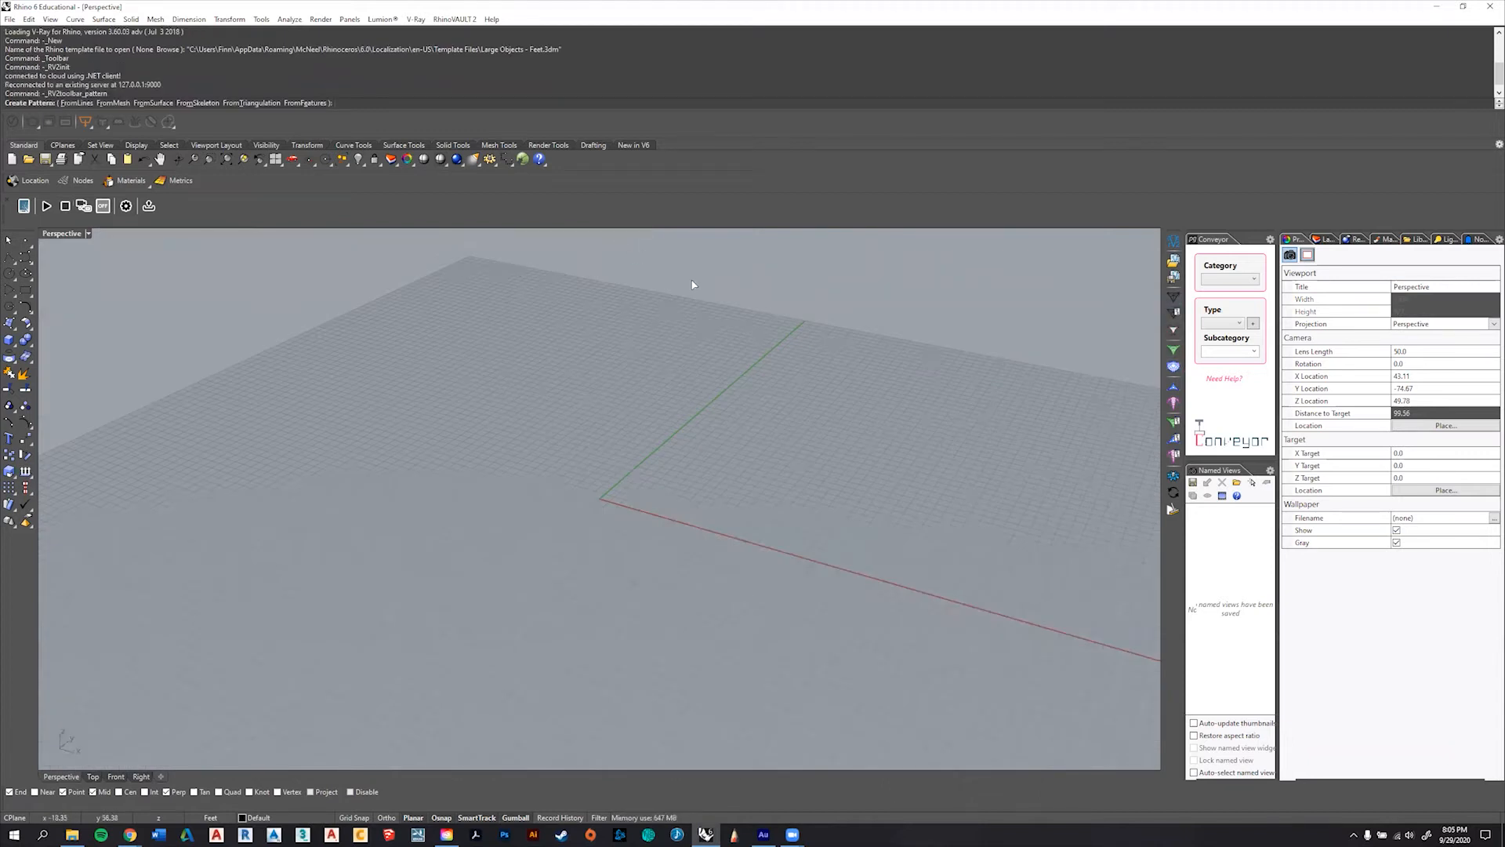
key(Escape)
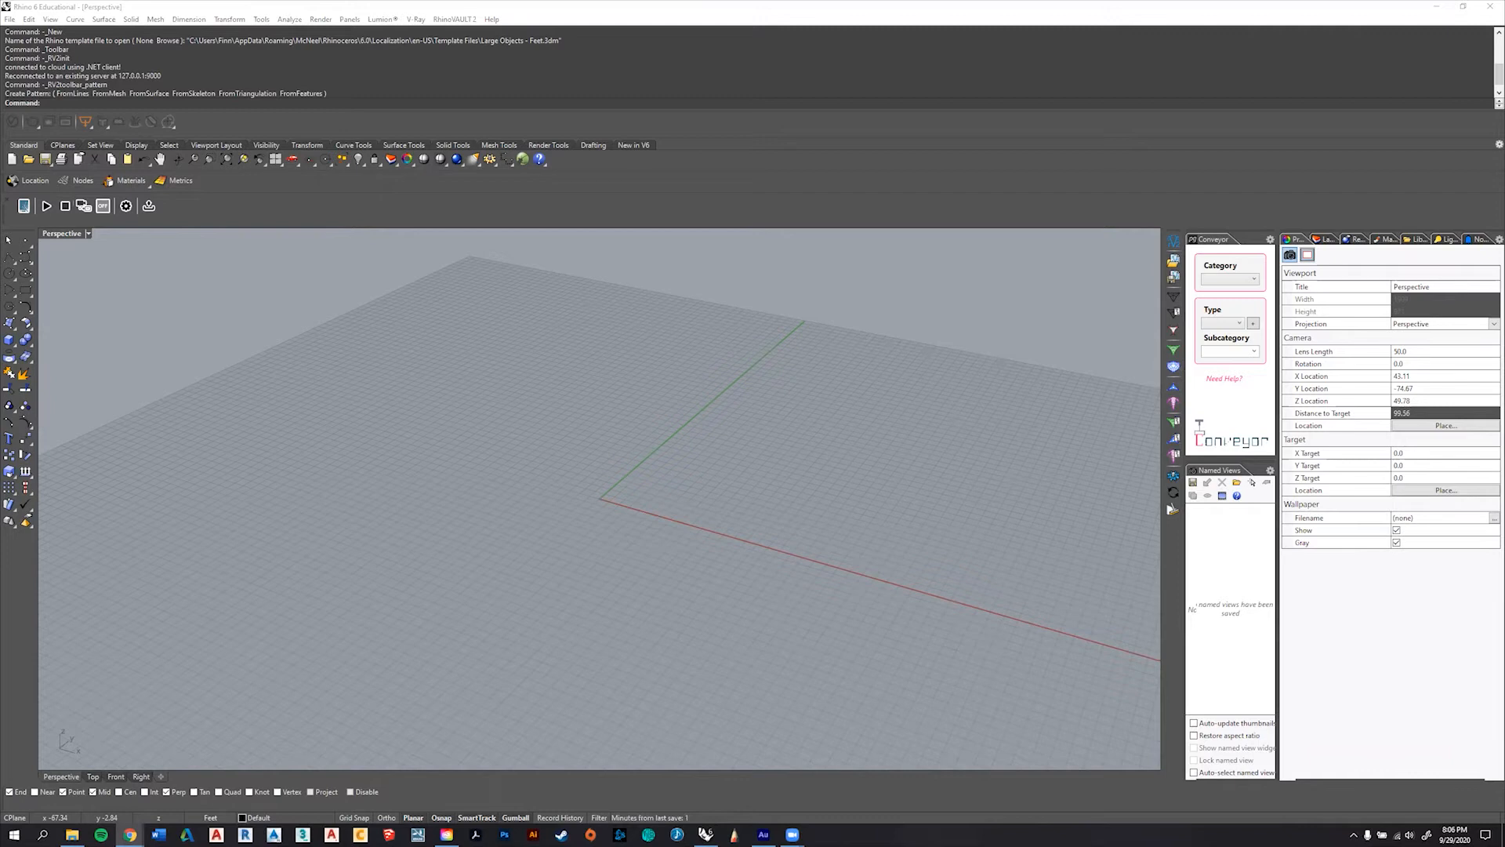
- Draw a flat four-sided surface from corner points on the construction plane, enclosing the origin
scroll(127, 291, up, 4)
click(538, 19)
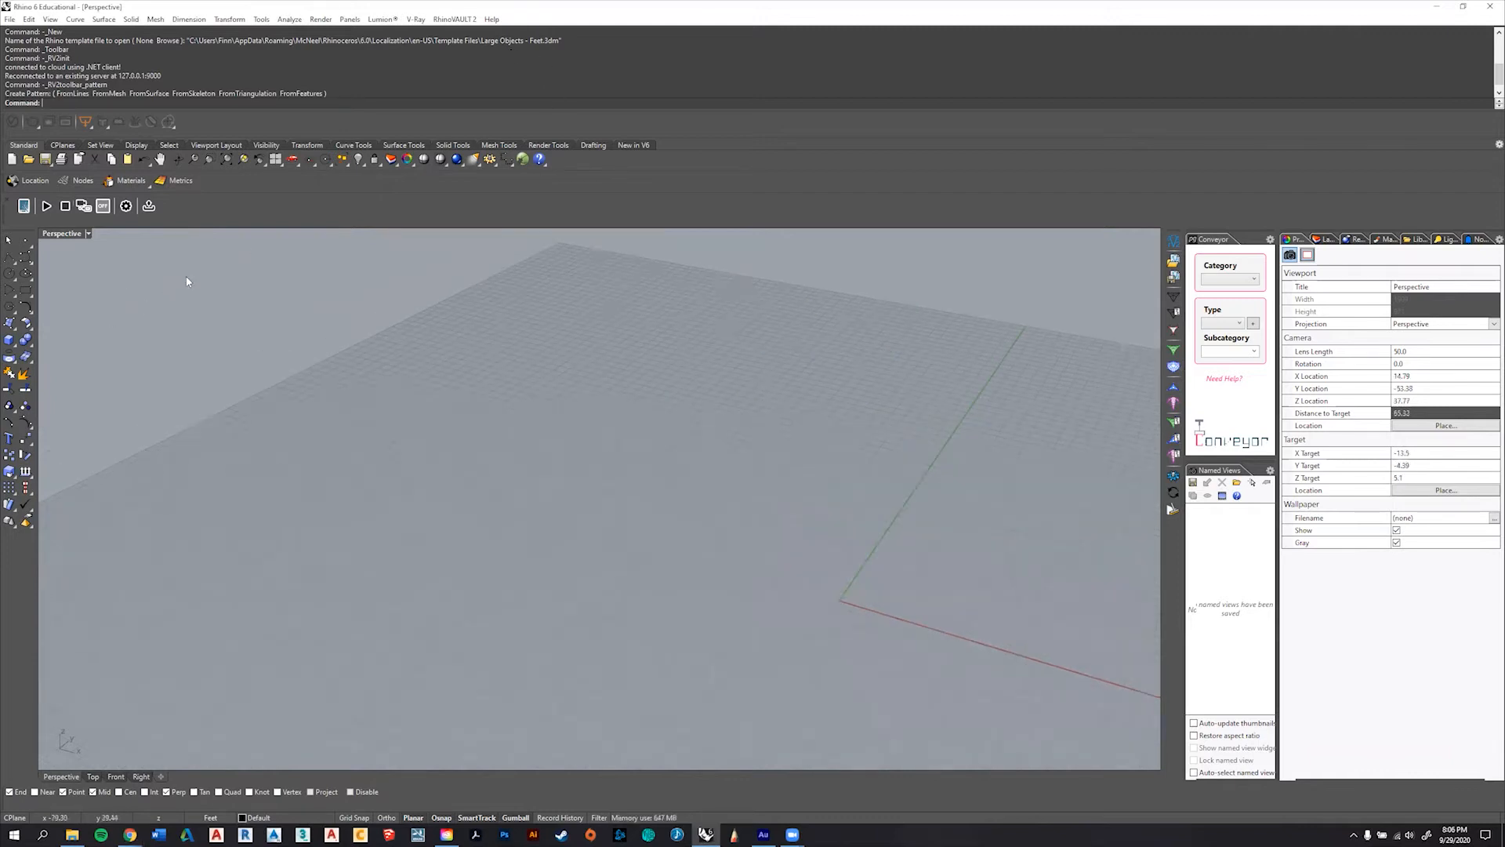
click(9, 322)
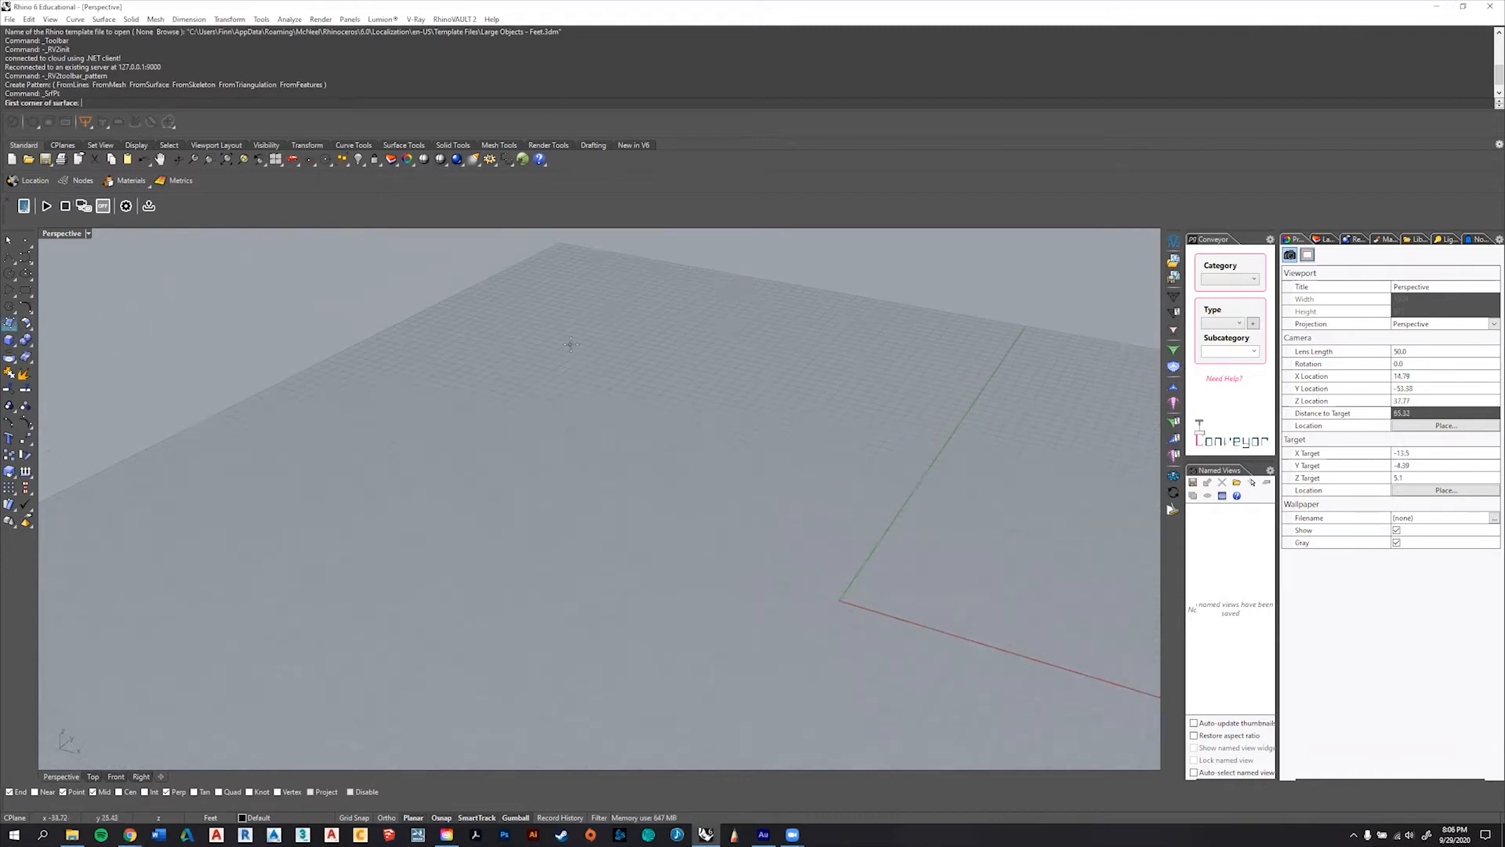
click(572, 344)
click(1115, 471)
click(1009, 691)
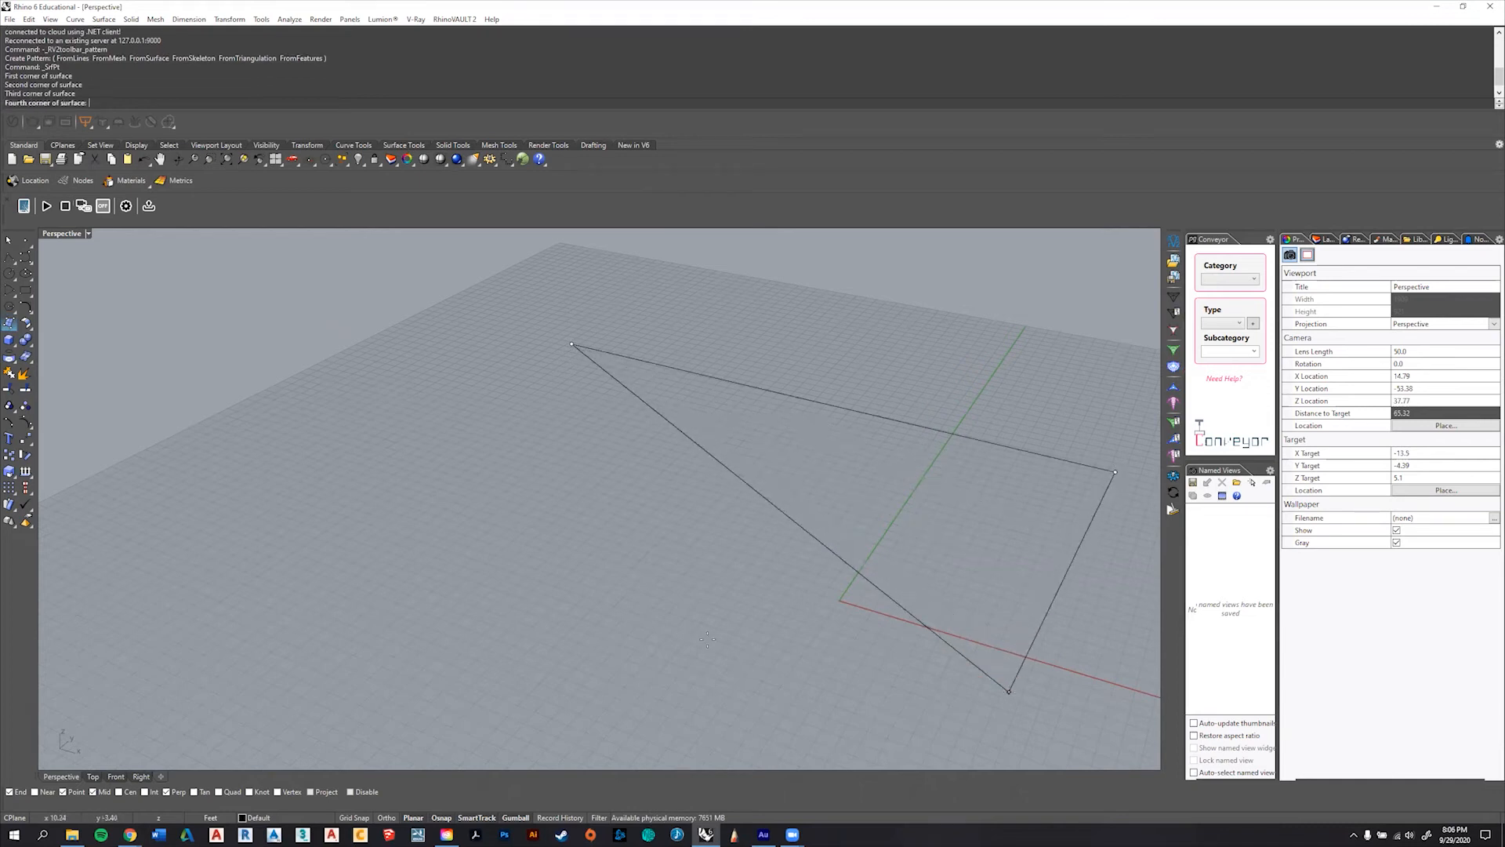
click(311, 592)
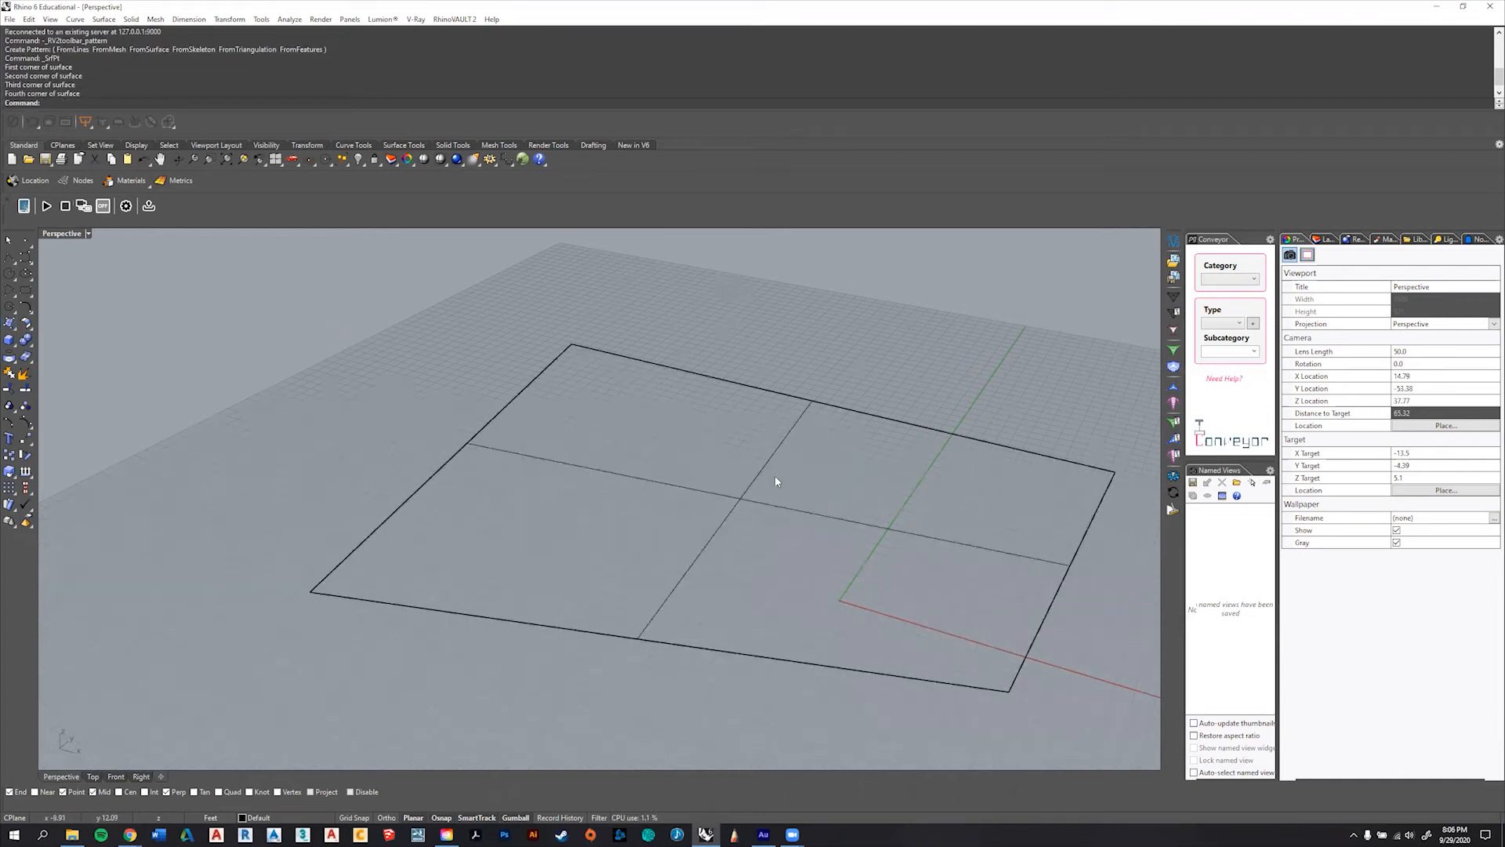
scroll(776, 479, up, 1)
scroll(776, 479, down, 1)
scroll(776, 479, up, 1)
scroll(776, 479, down, 1)
text(QuadrangulateMesh)
shift+right_drag(832, 487, 758, 473)
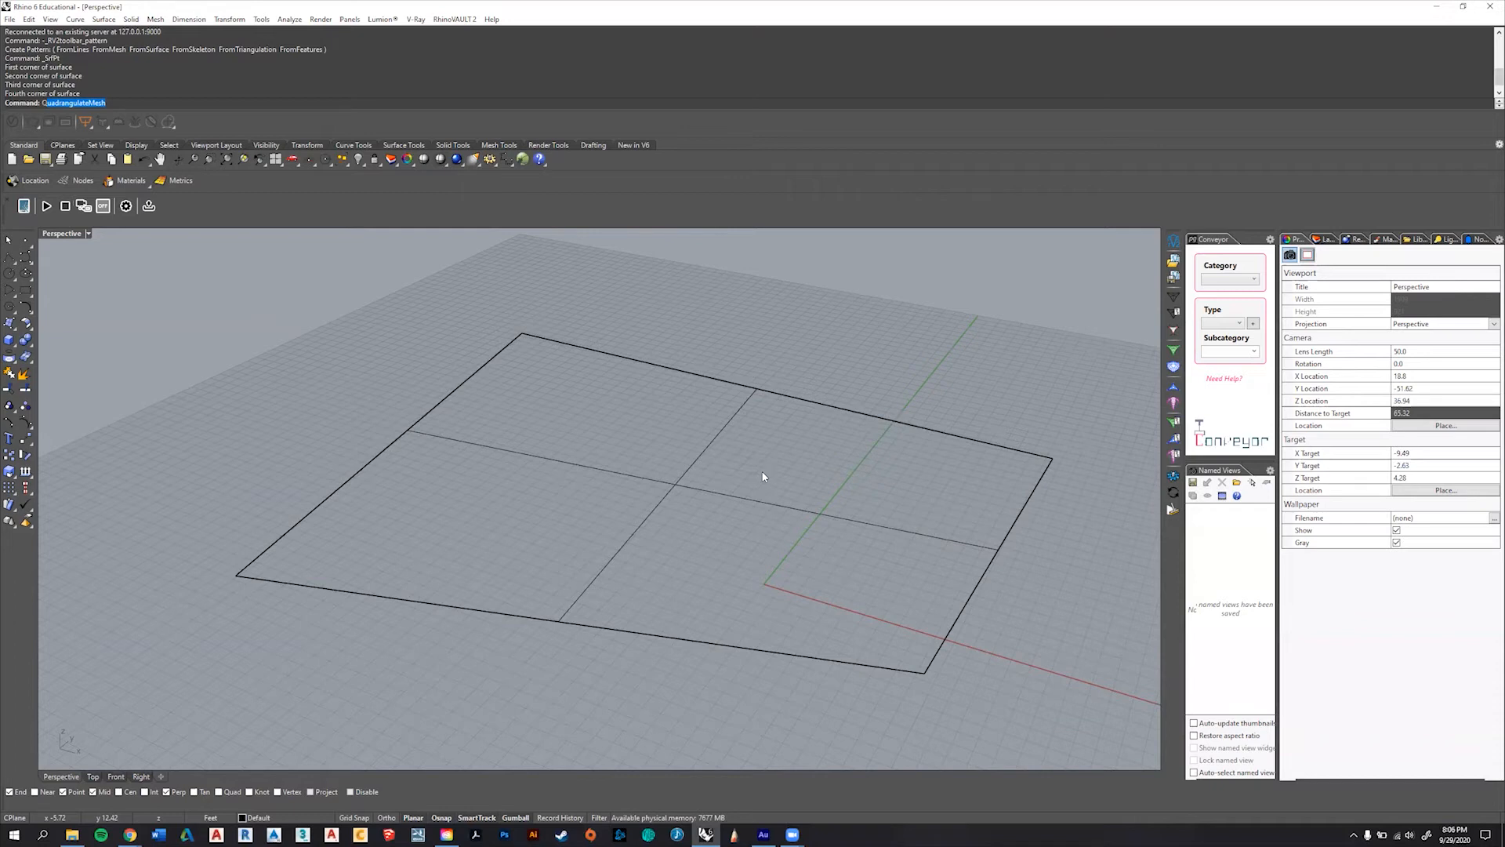
right_drag(793, 473, 850, 491)
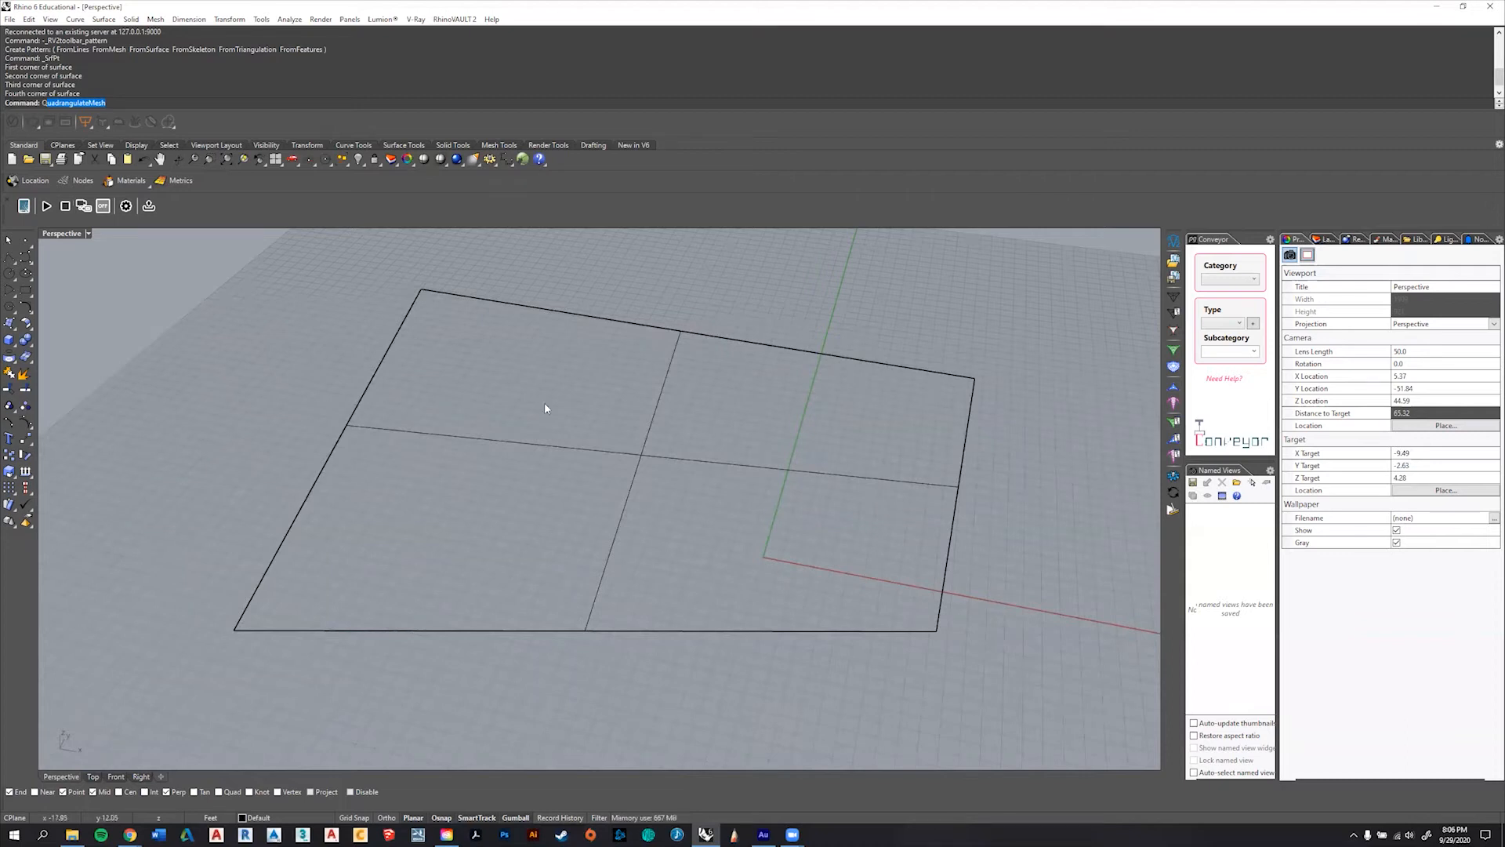
shift+right_drag(1011, 385, 1013, 365)
right_drag(717, 318, 724, 328)
scroll(724, 331, down, 3)
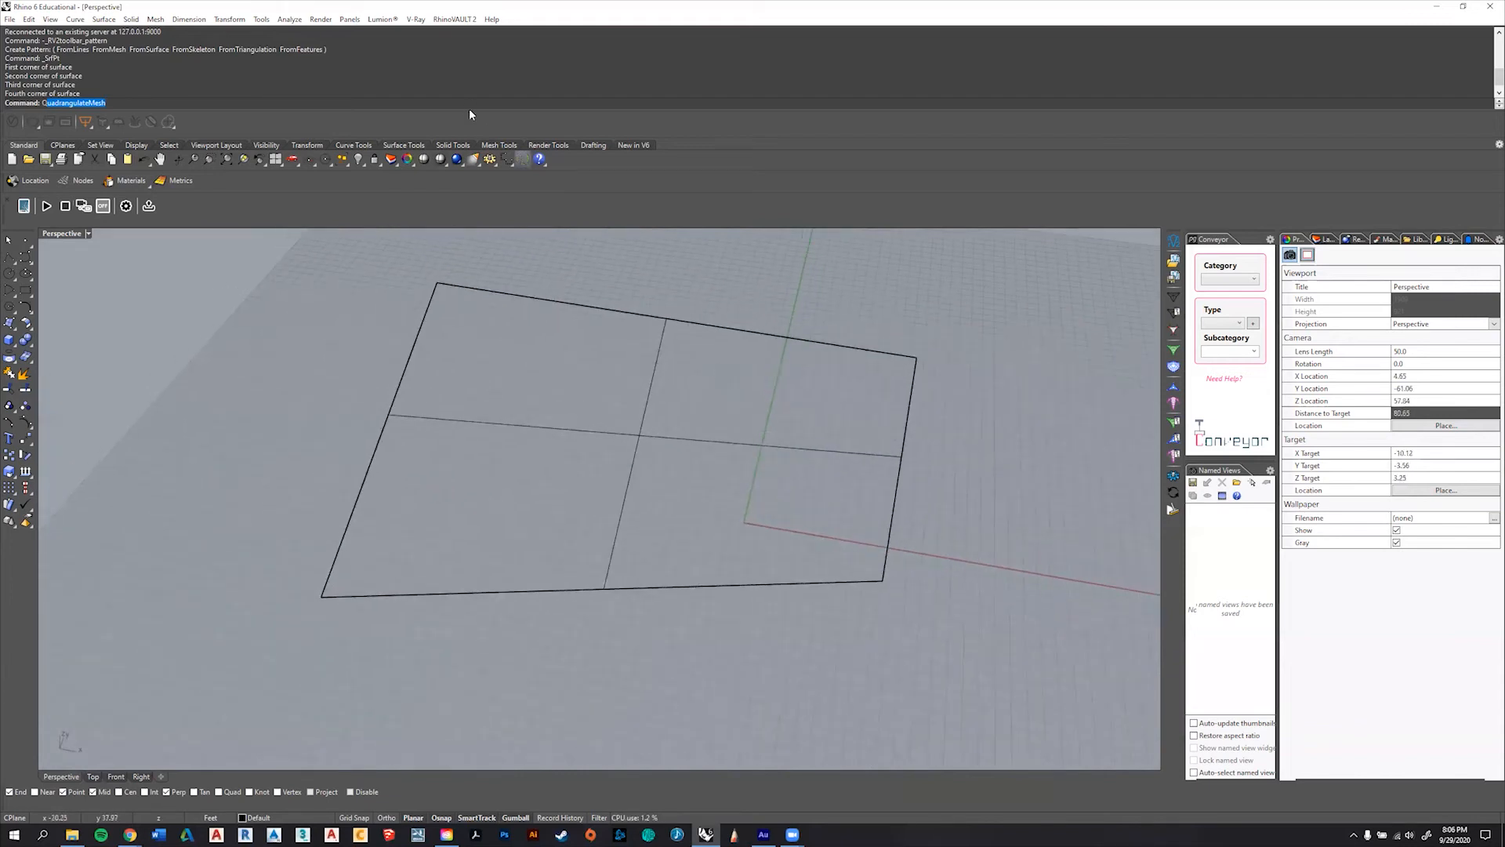
- Create a RhinoVAULT 2 pattern from the four-sided surface, accepting the default U and V values
click(449, 20)
mouse_move(491, 19)
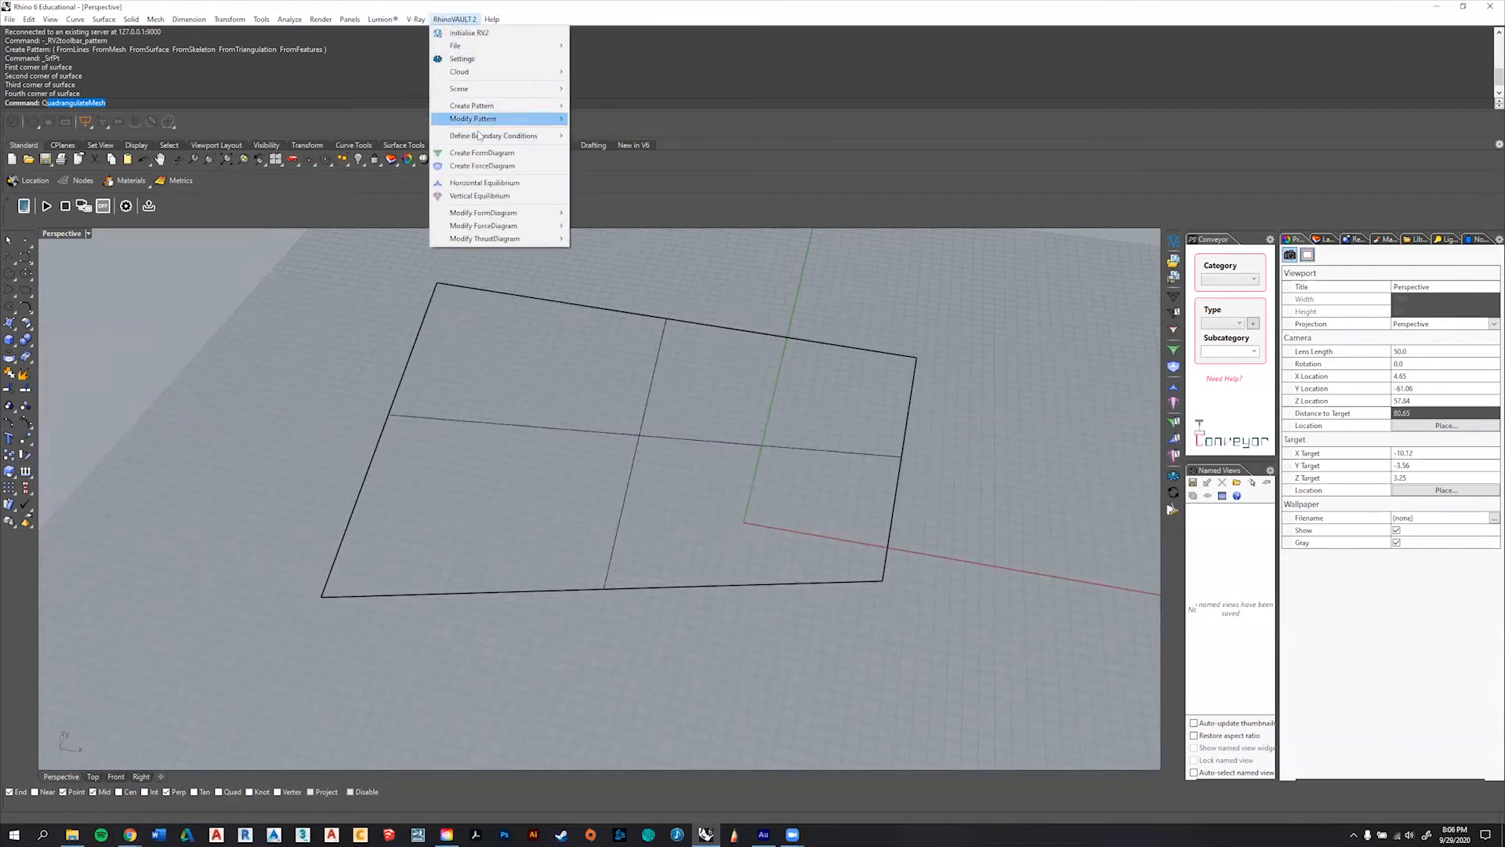
mouse_move(497, 107)
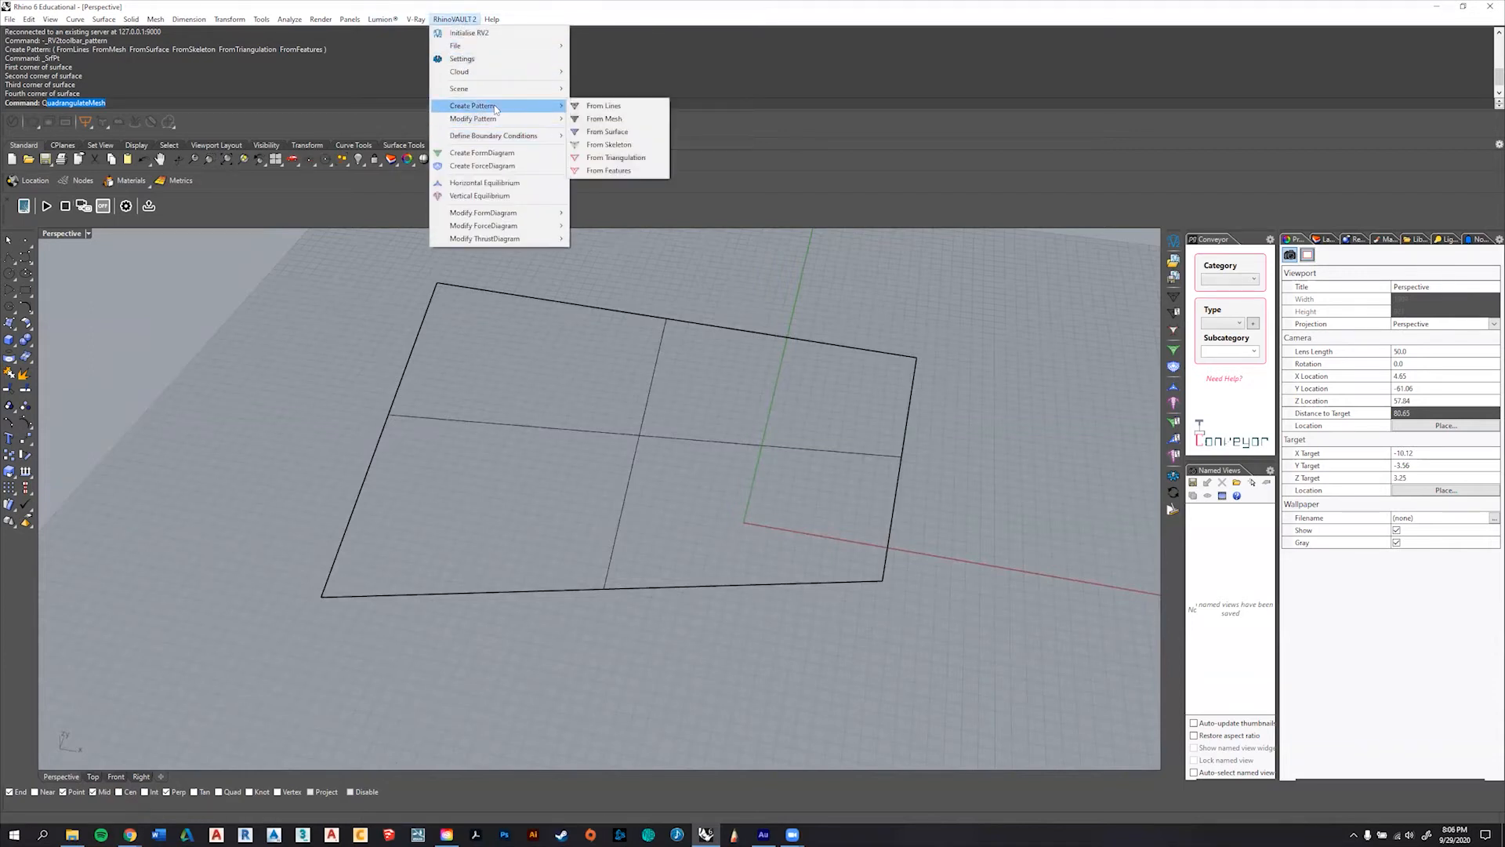
click(615, 132)
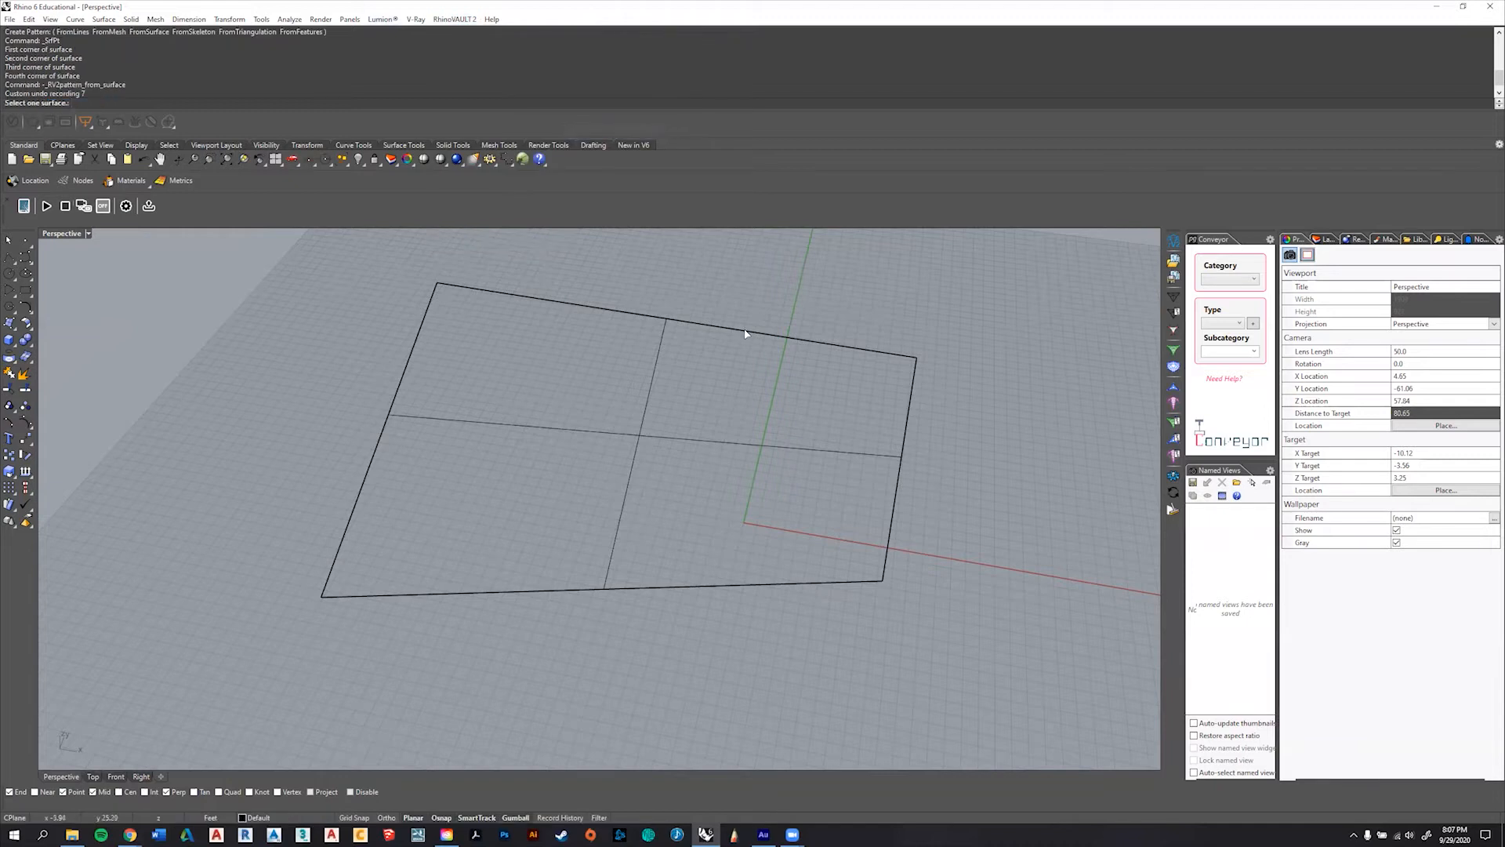
click(745, 334)
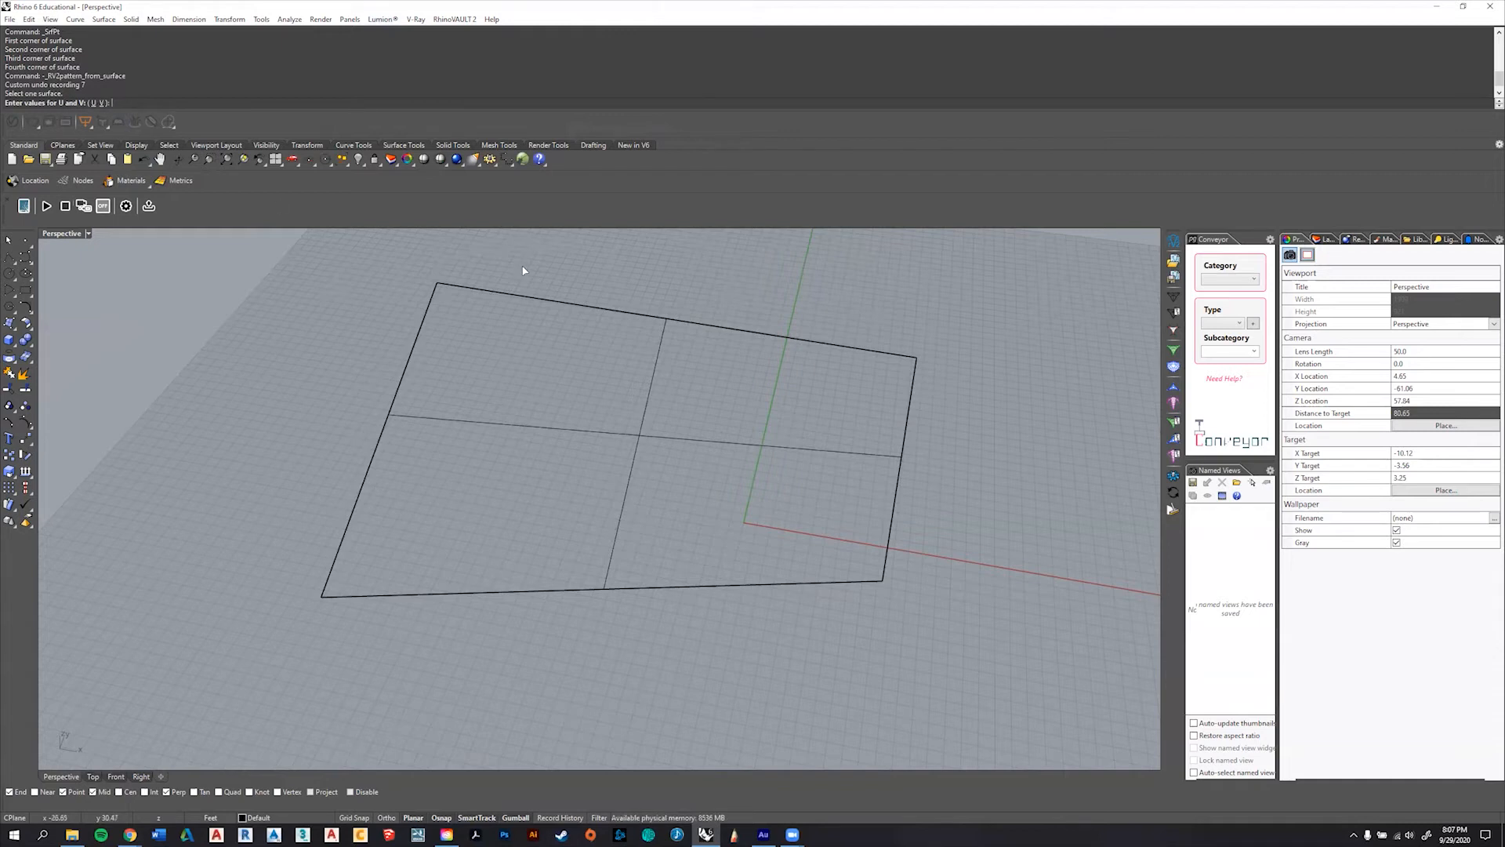
key(Return)
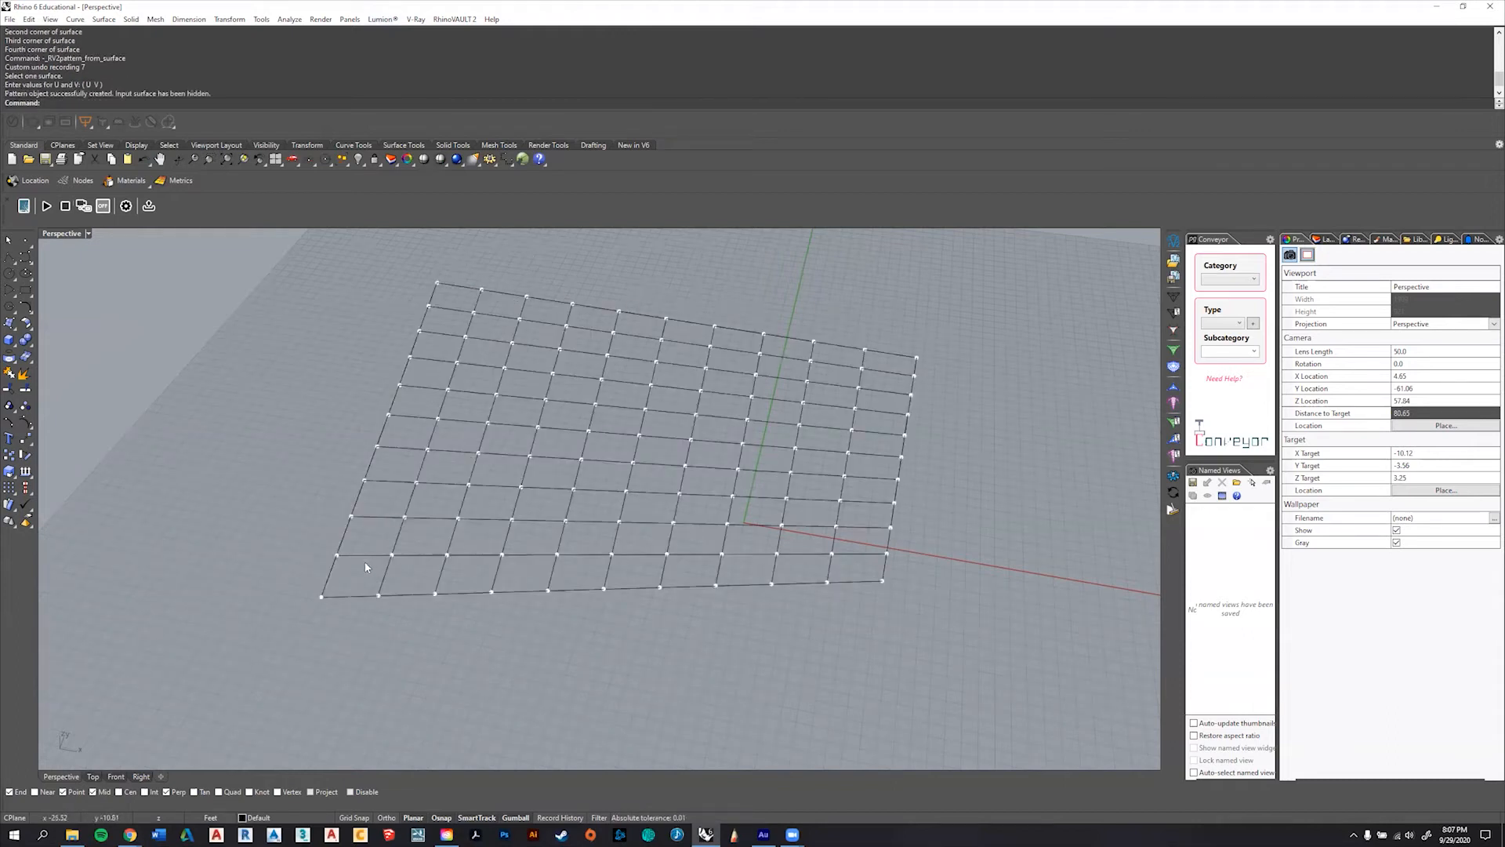
- Start defining the boundary conditions of the grid pattern
mouse_move(788, 519)
right_down()
mouse_move(762, 537)
mouse_move(782, 541)
right_up()
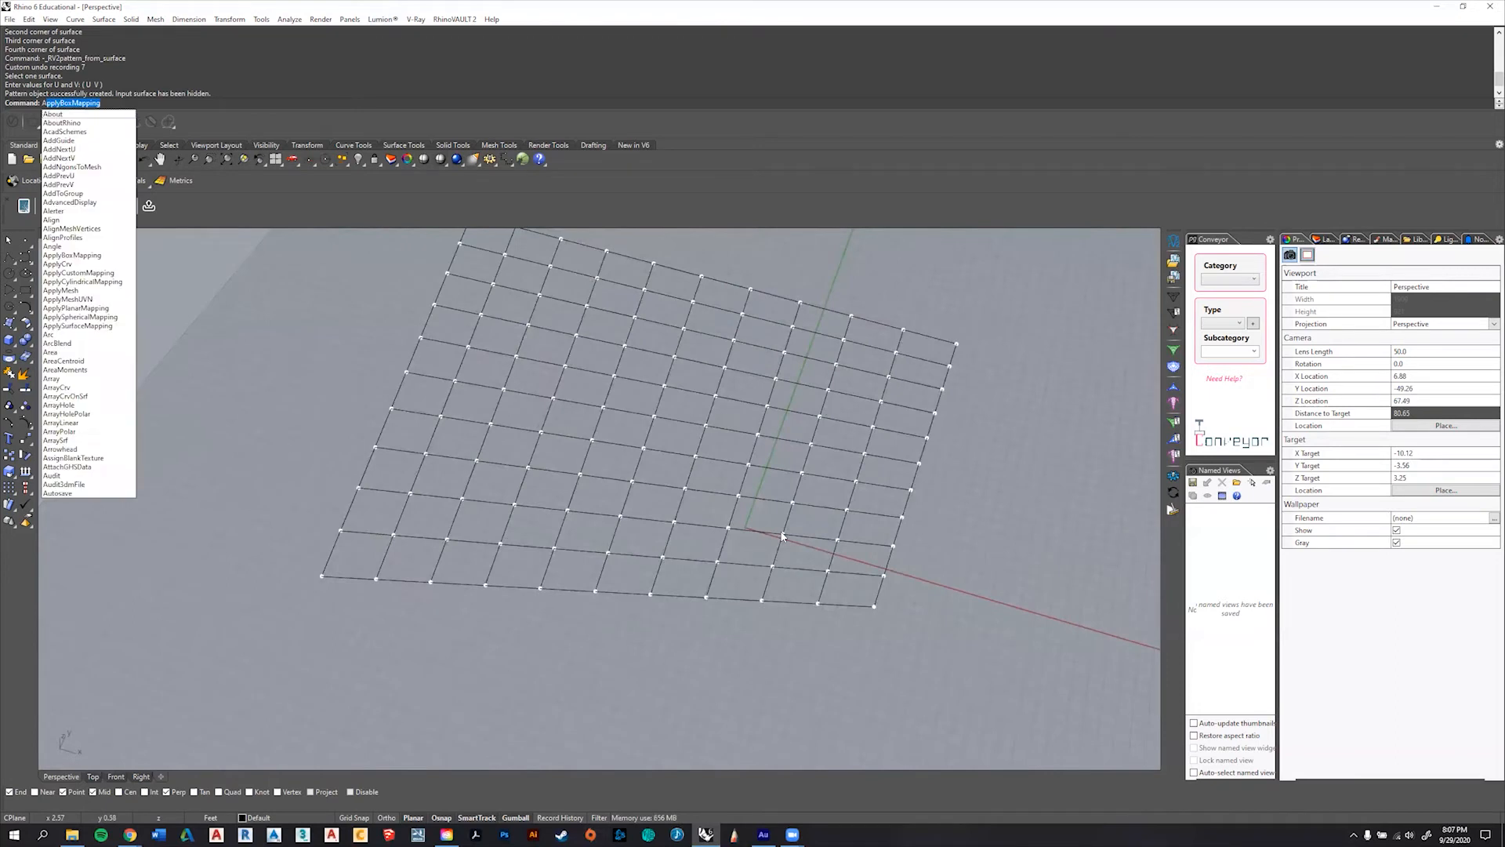
key(Escape)
shift+right_drag(1003, 527, 994, 562)
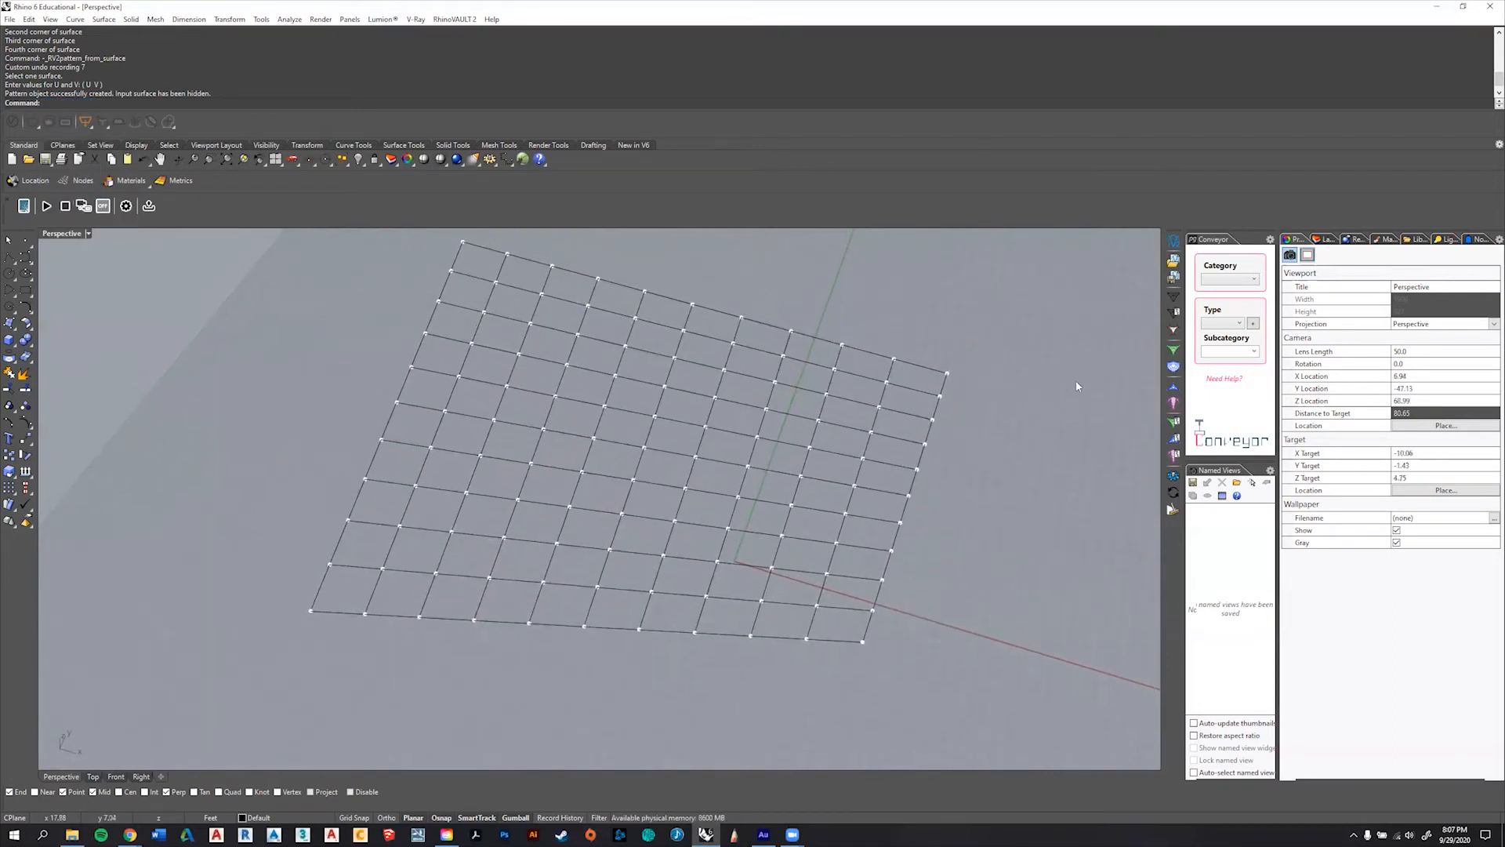
click(1174, 334)
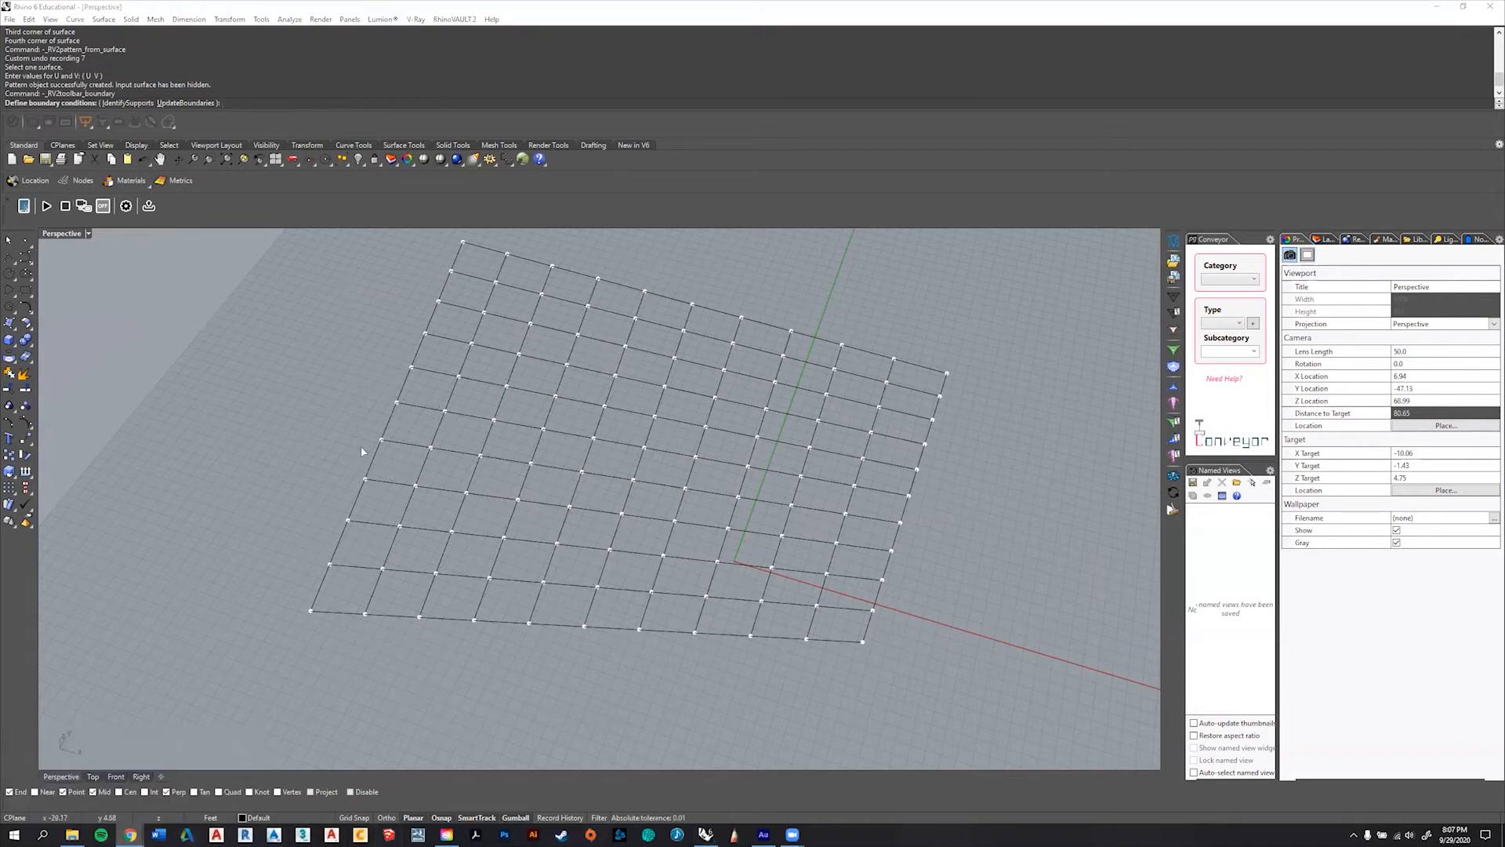
- Switch to the RhinoVAULT 2 documentation in Chrome and review the toolbar activation and initialisation instructions, including the EditPythonScript fix for the RV2init error
click(170, 802)
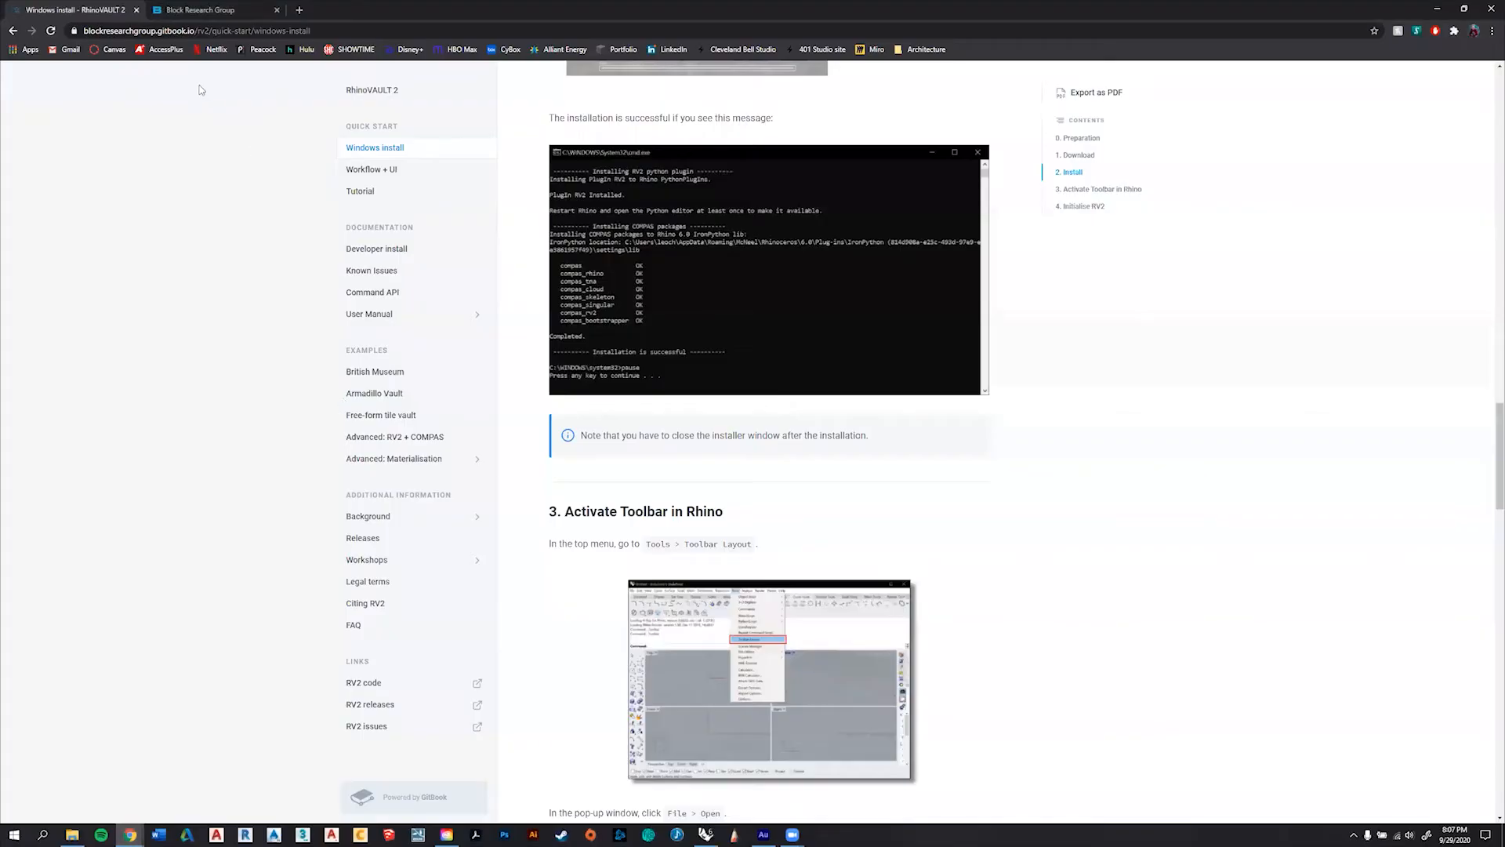
scroll(638, 317, down, 3)
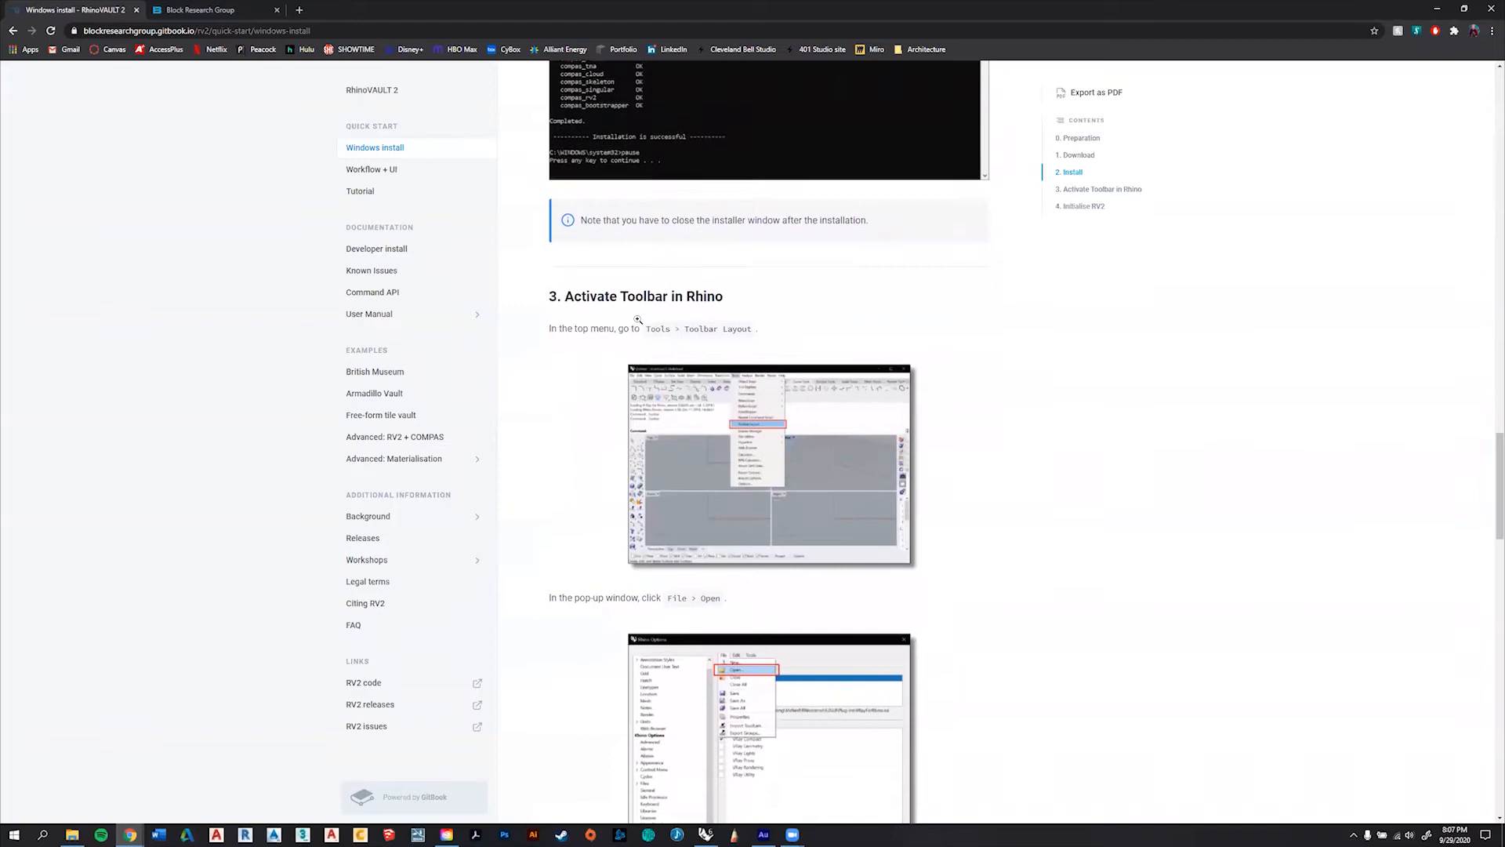
scroll(637, 318, down, 5)
scroll(637, 318, down, 8)
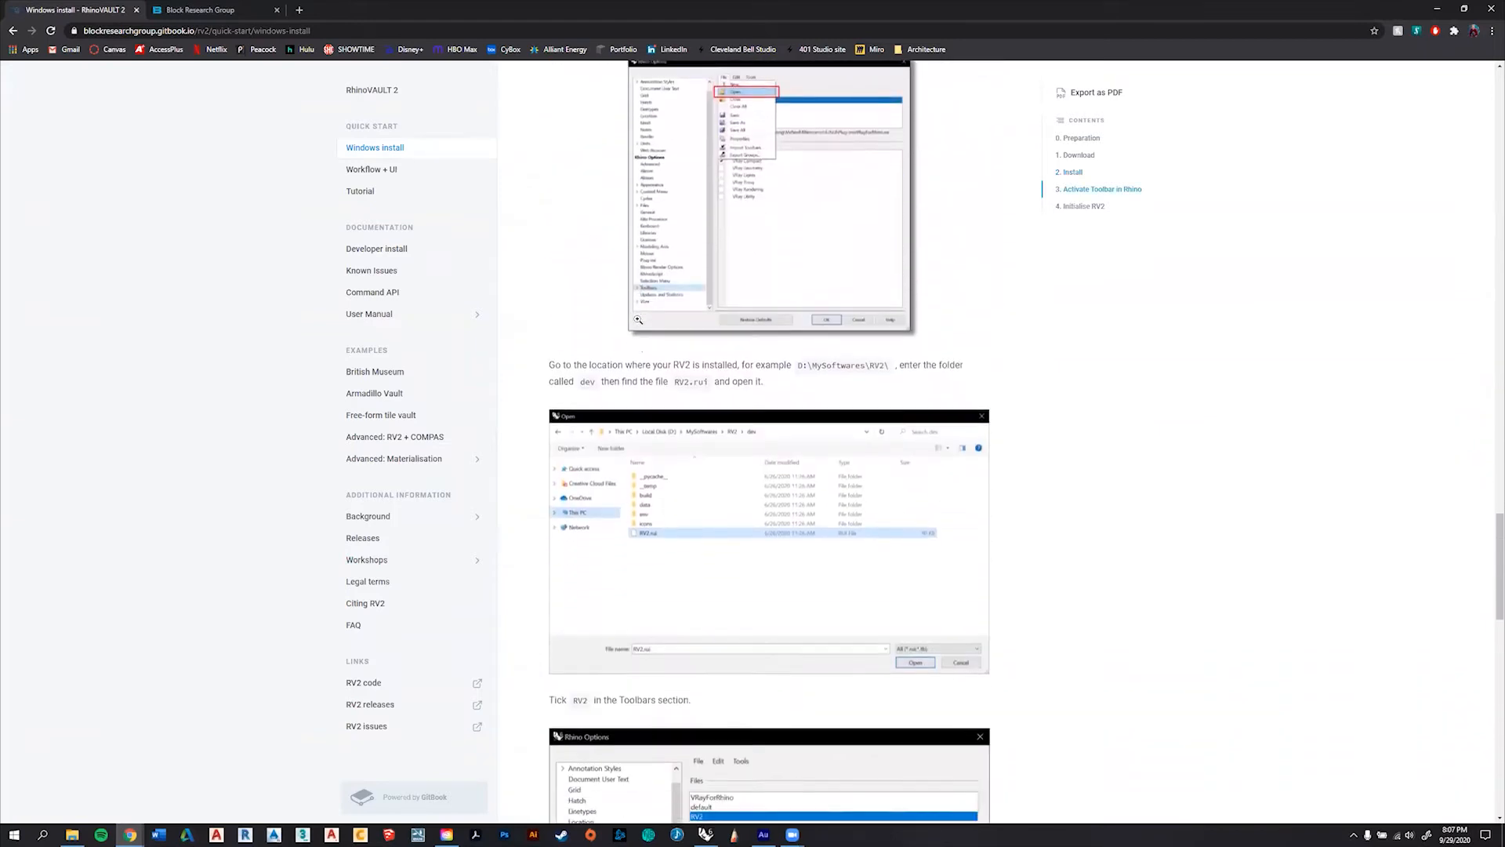
scroll(638, 318, down, 7)
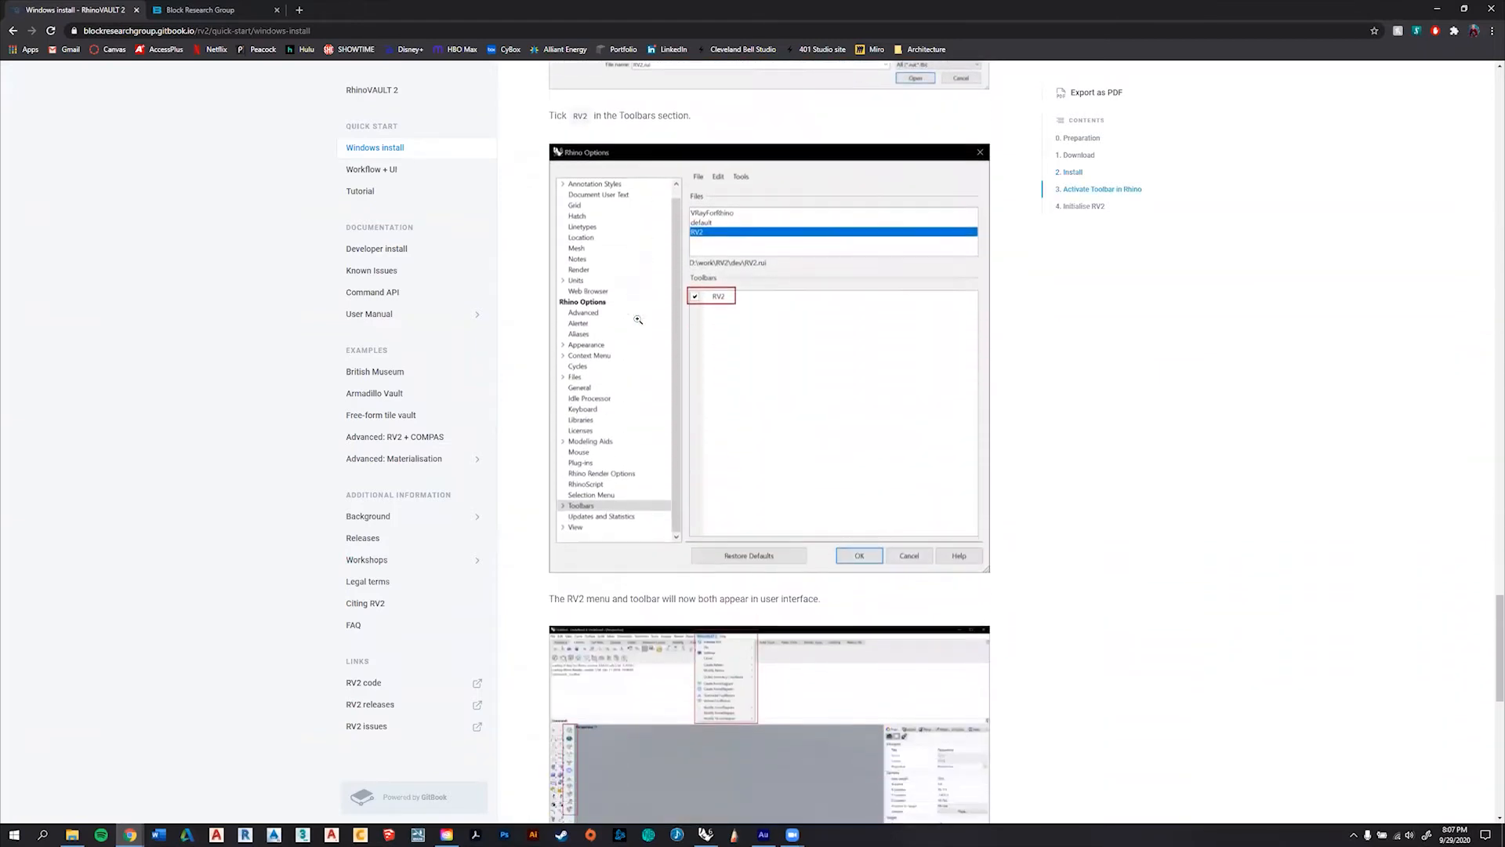
scroll(638, 318, down, 6)
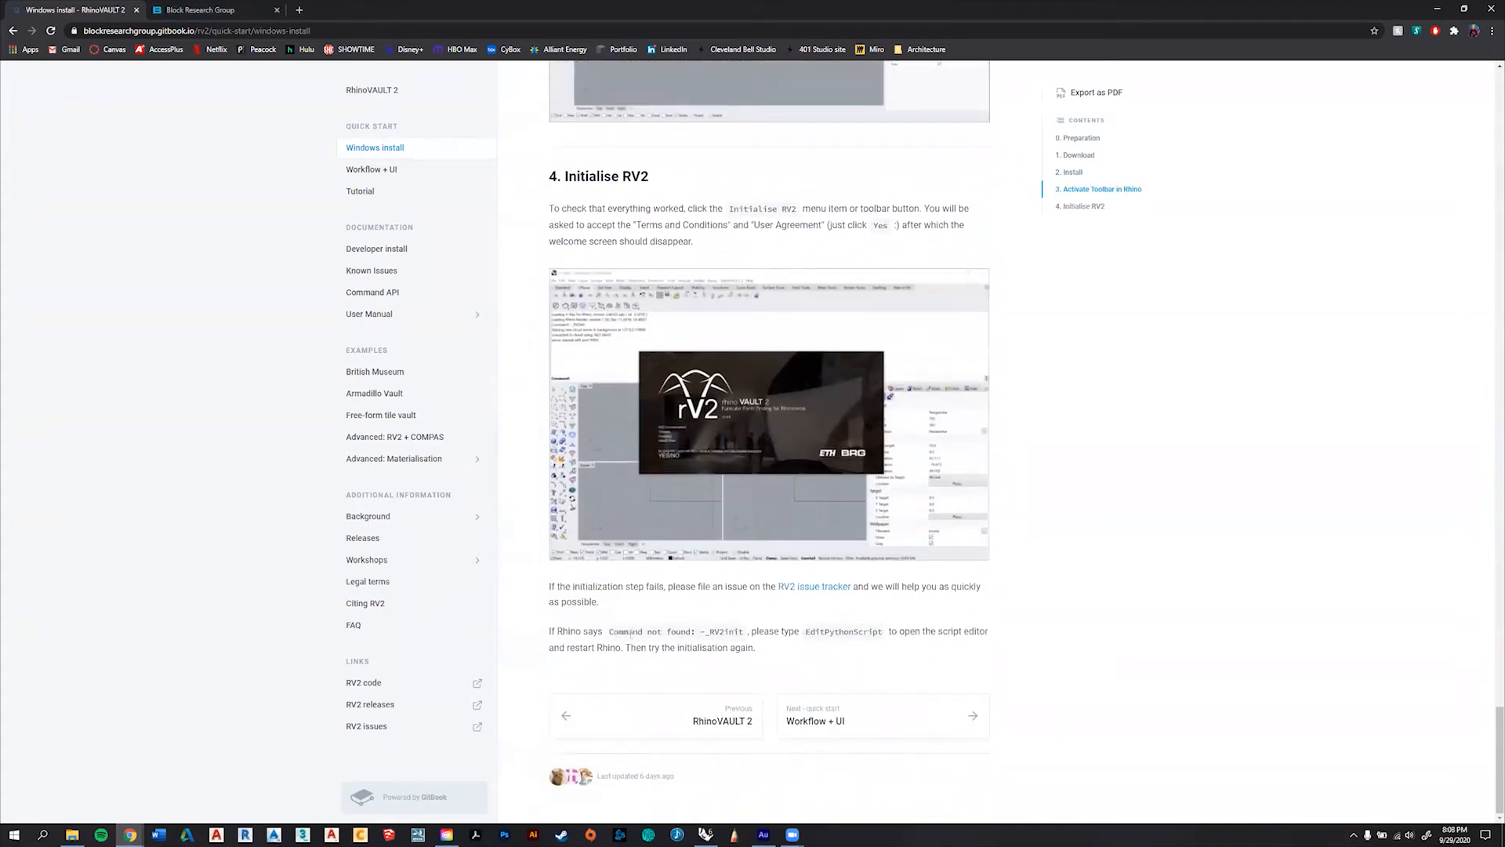
drag(610, 635, 746, 639)
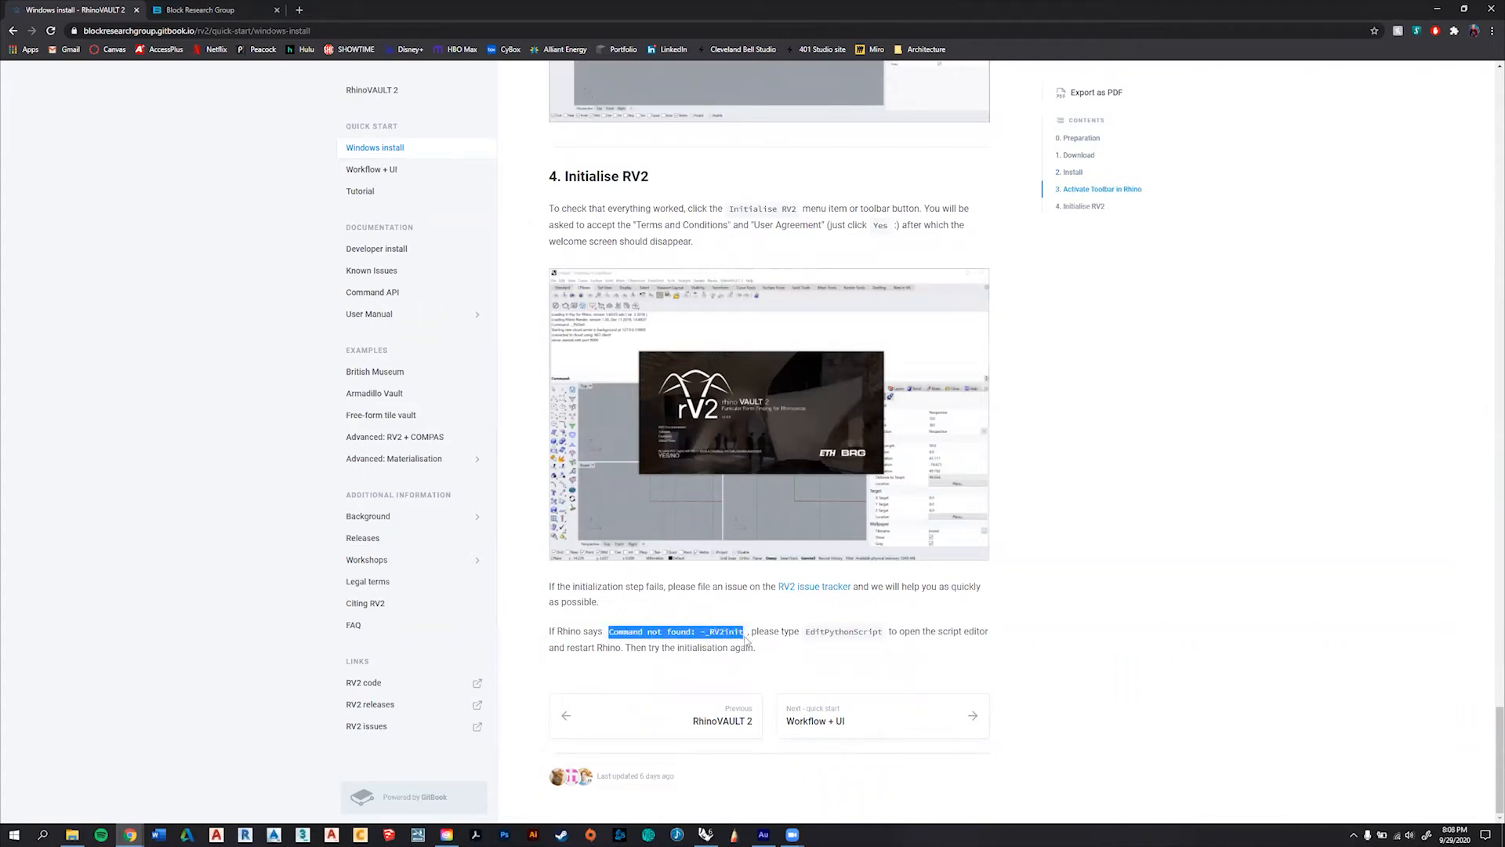
click(749, 638)
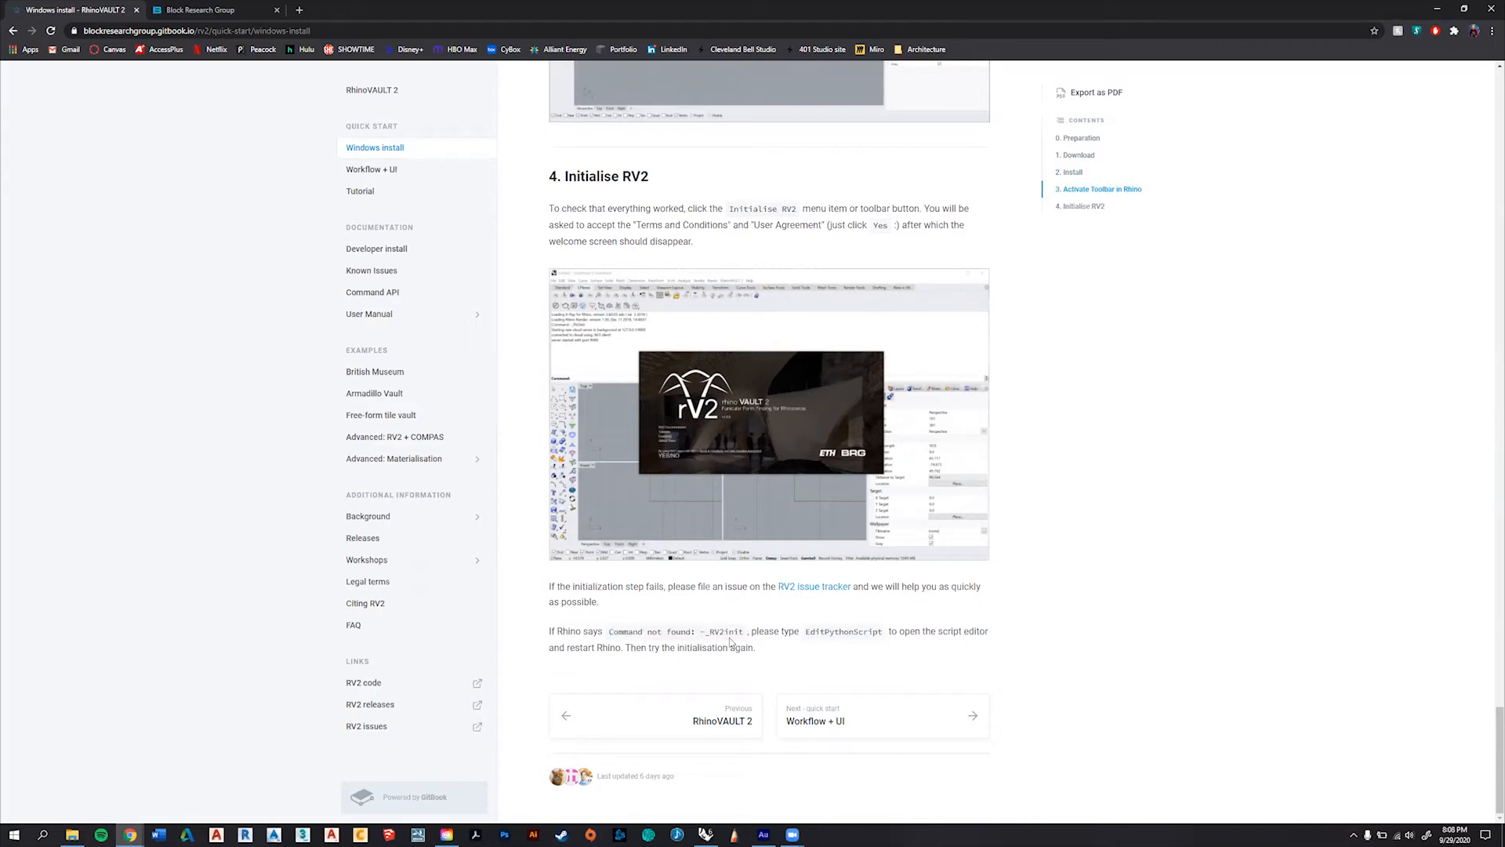
drag(800, 634, 891, 643)
click(890, 641)
- Read the Workflow + UI page, examining the TNA workflow and the enlarged seven-step RV2 workflow diagram
click(399, 173)
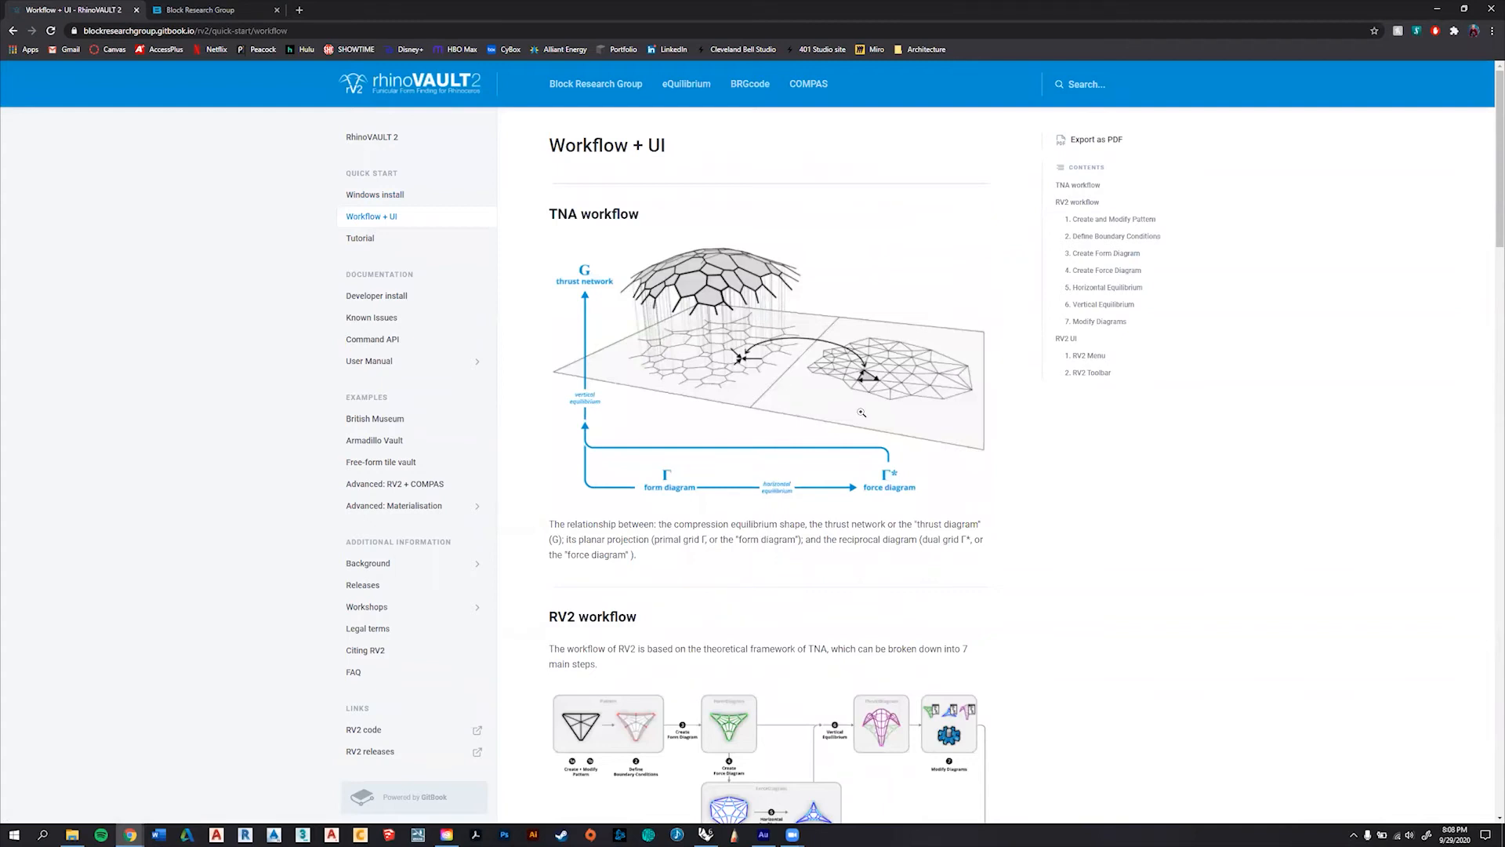
scroll(861, 413, down, 3)
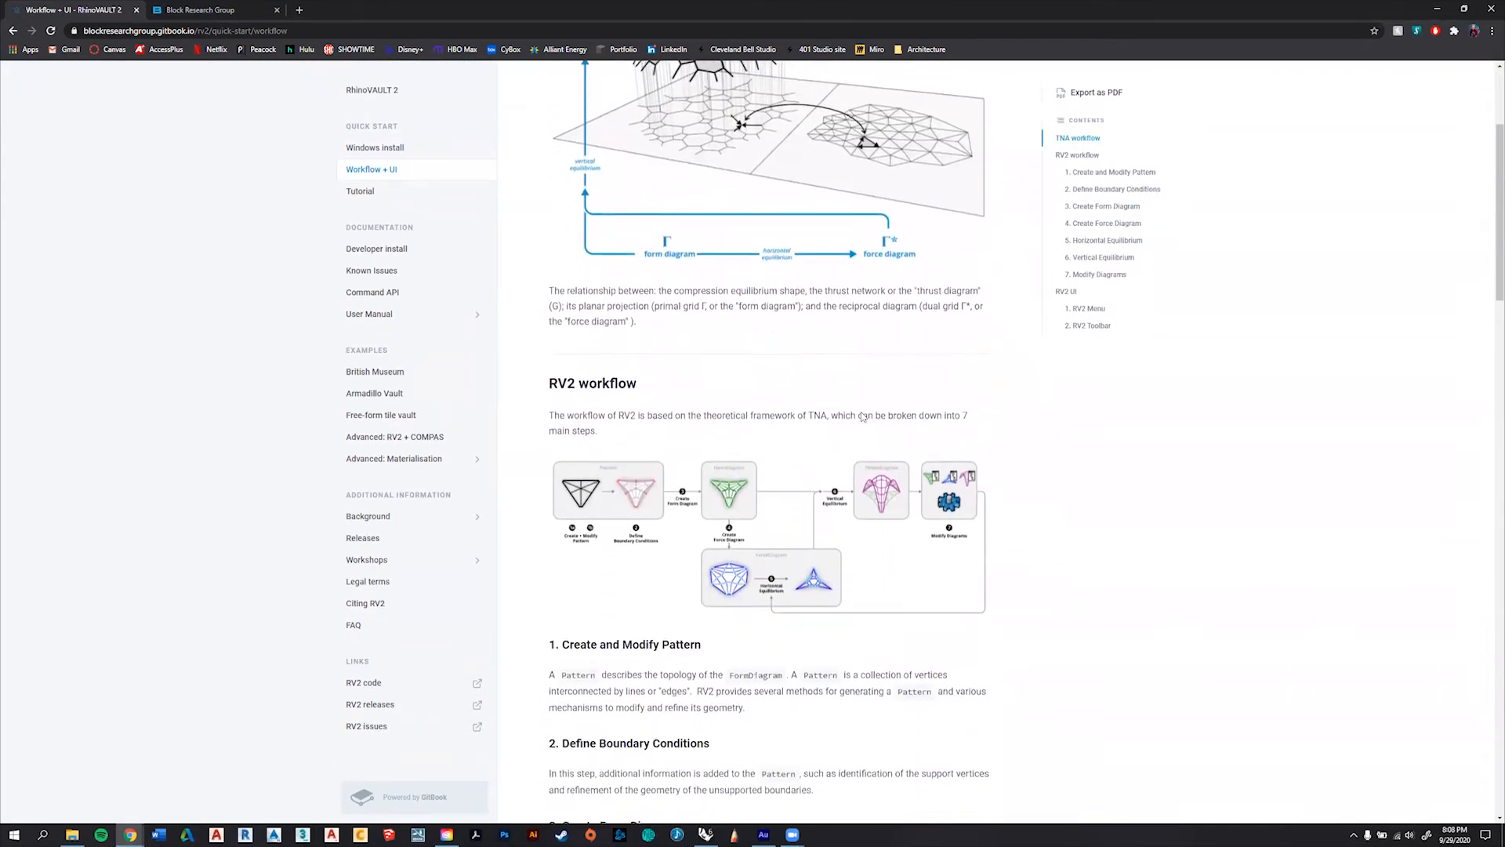
scroll(862, 415, down, 1)
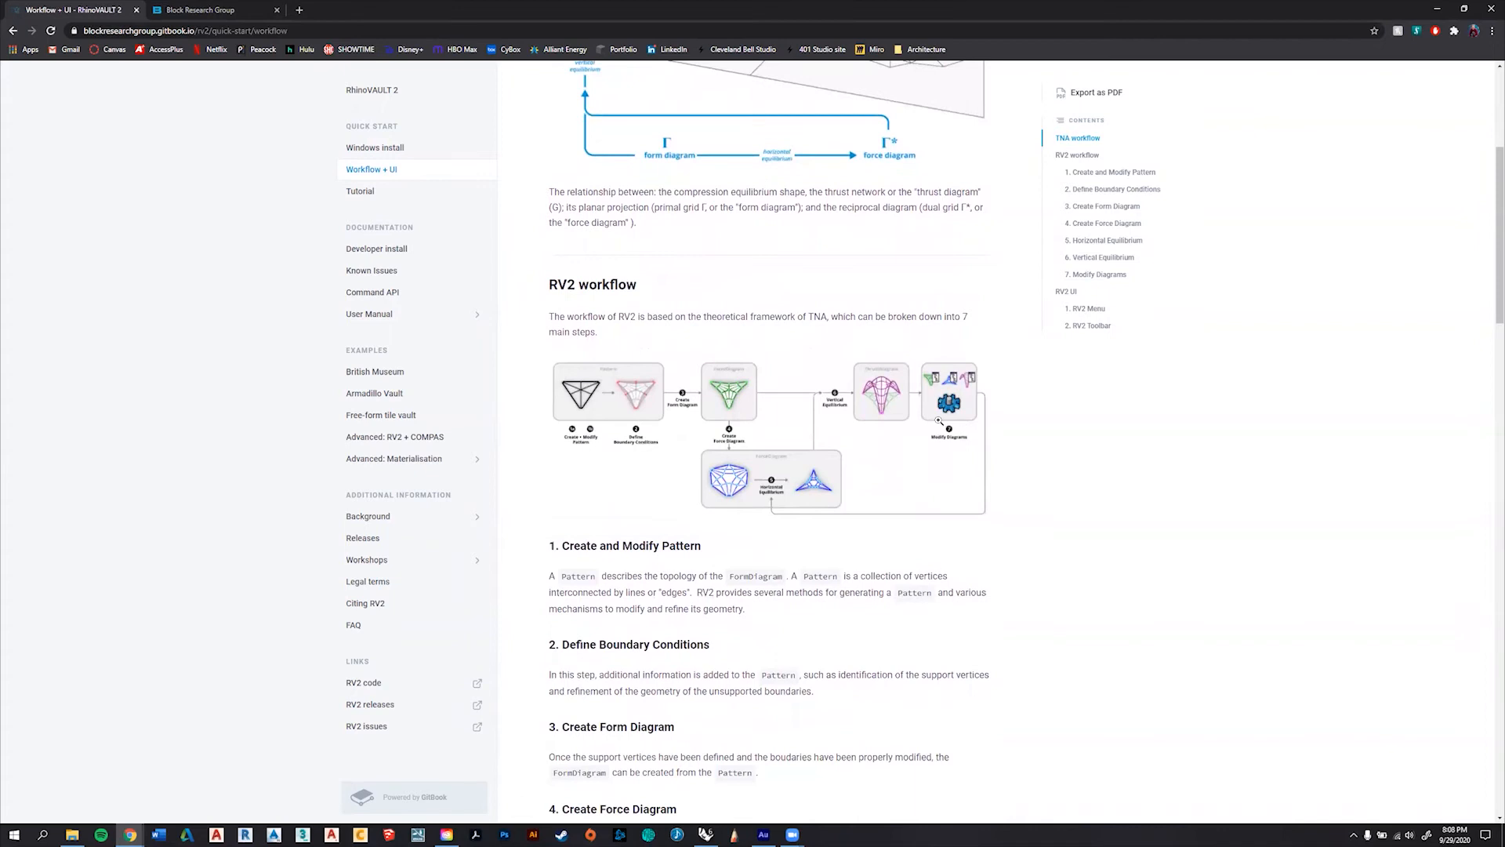
click(939, 421)
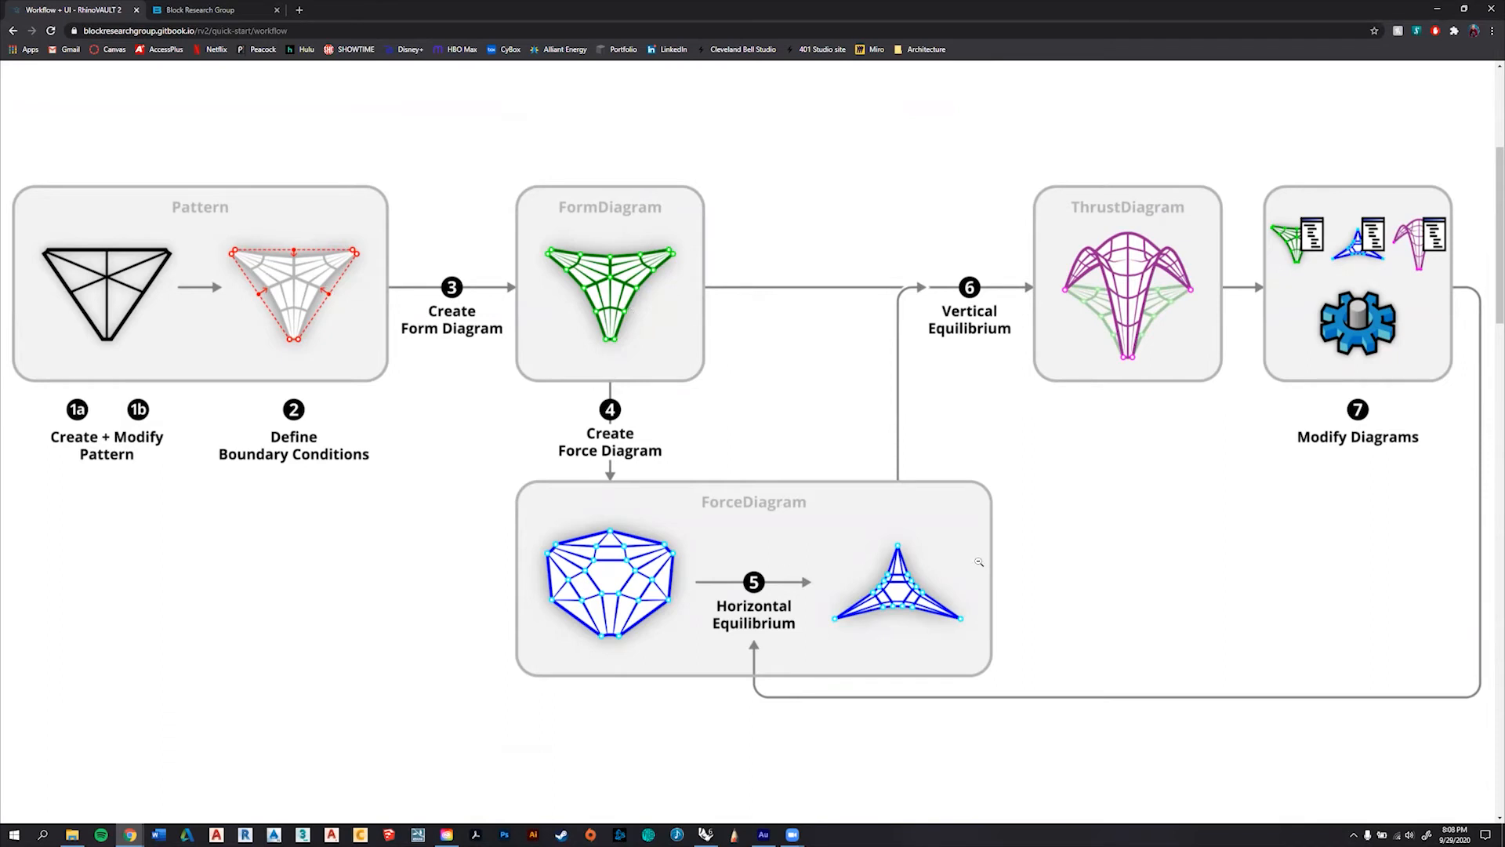
click(1412, 432)
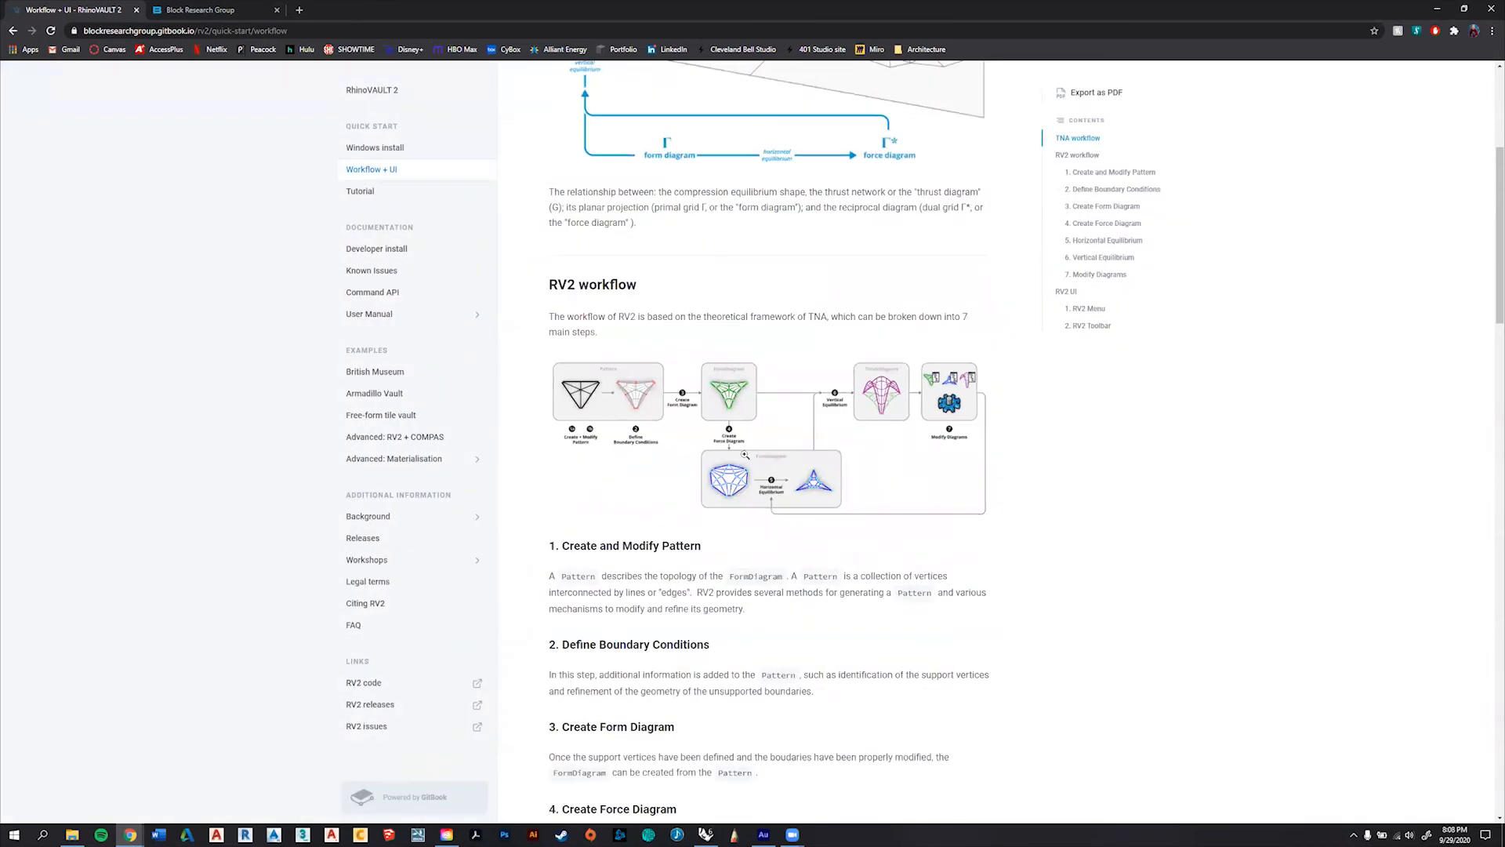
scroll(468, 228, down, 1)
- Look at the Tutorial page of the quick-start guide, and return to Rhino
click(434, 193)
scroll(818, 405, down, 1)
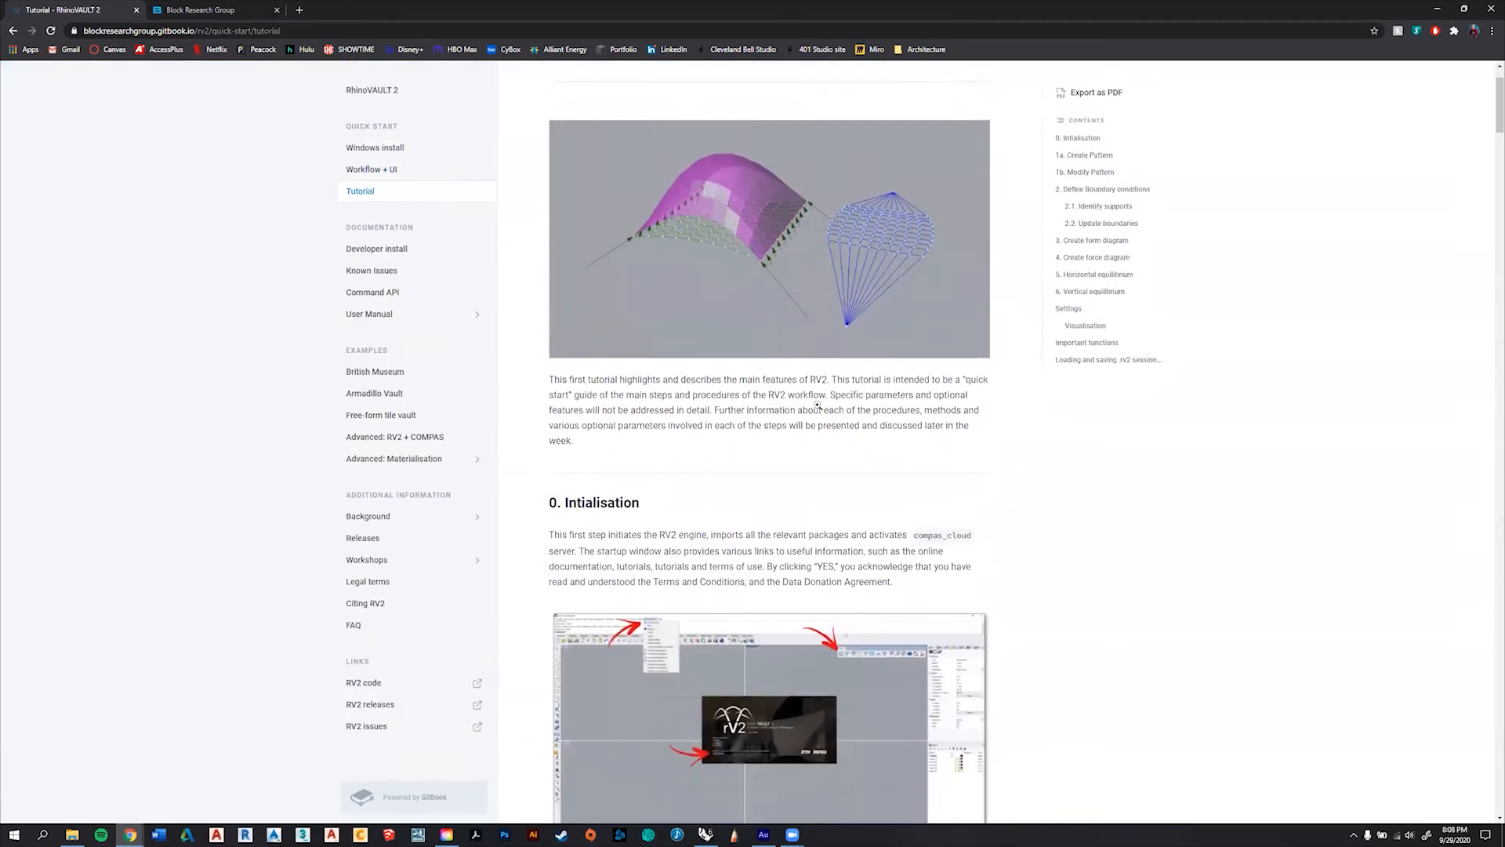
click(1432, 11)
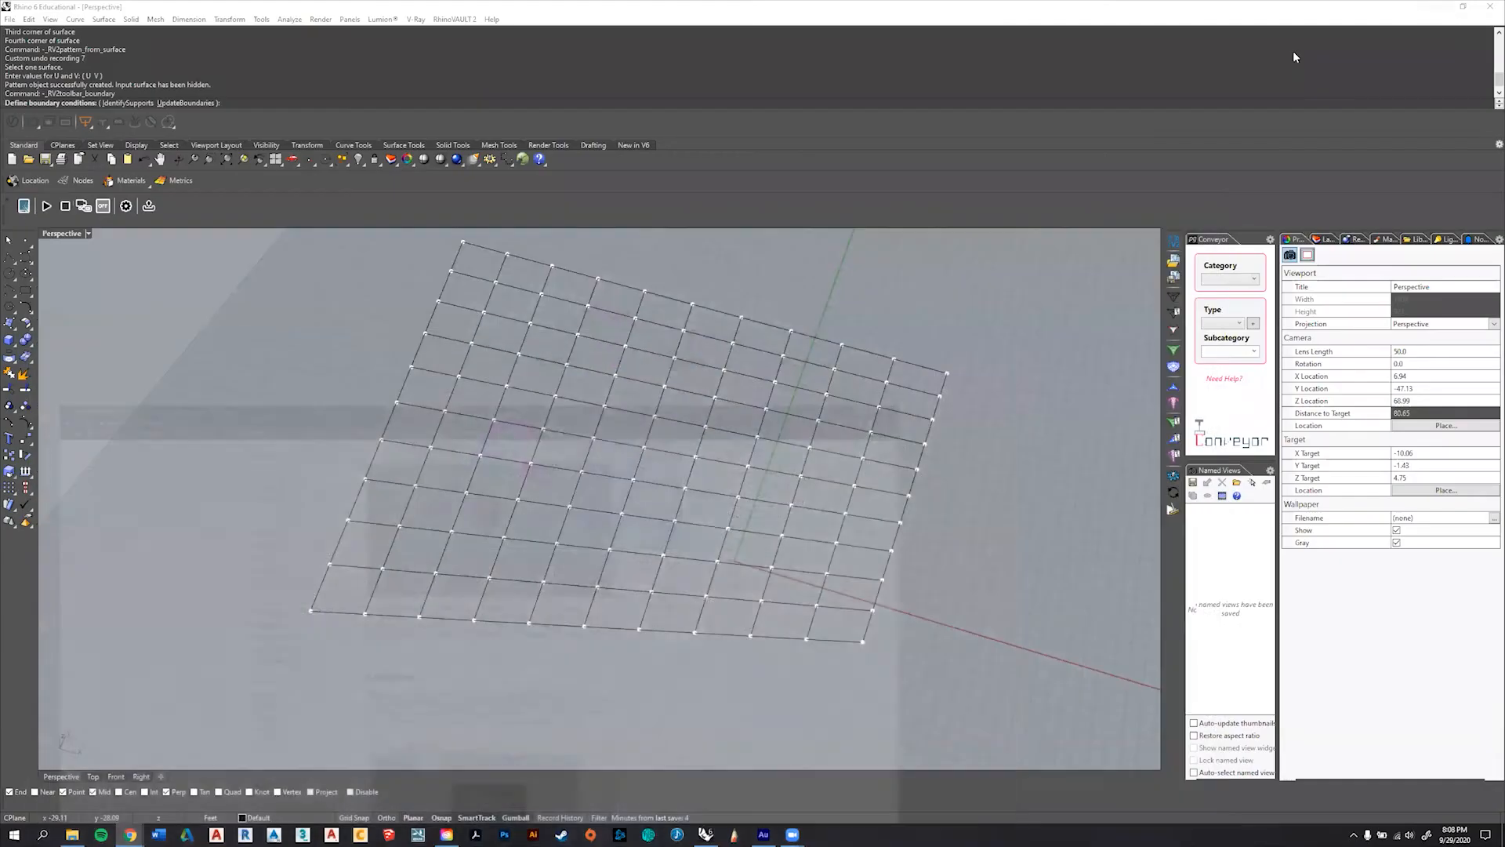
- Identify the vertices along two opposite sides of the pattern as supports, selecting them with ByContinuousEdges
click(124, 103)
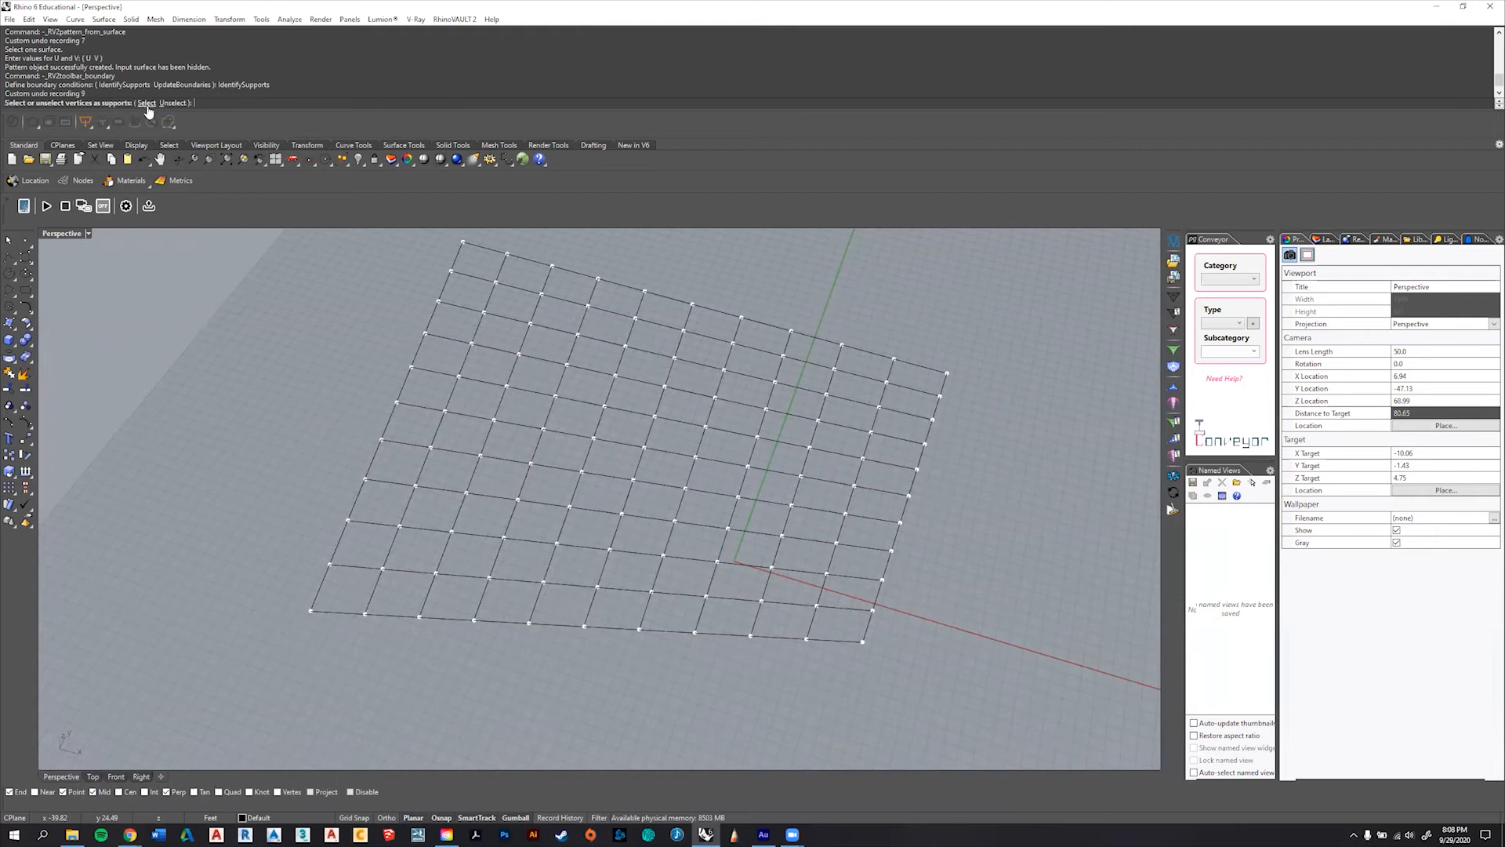
click(145, 102)
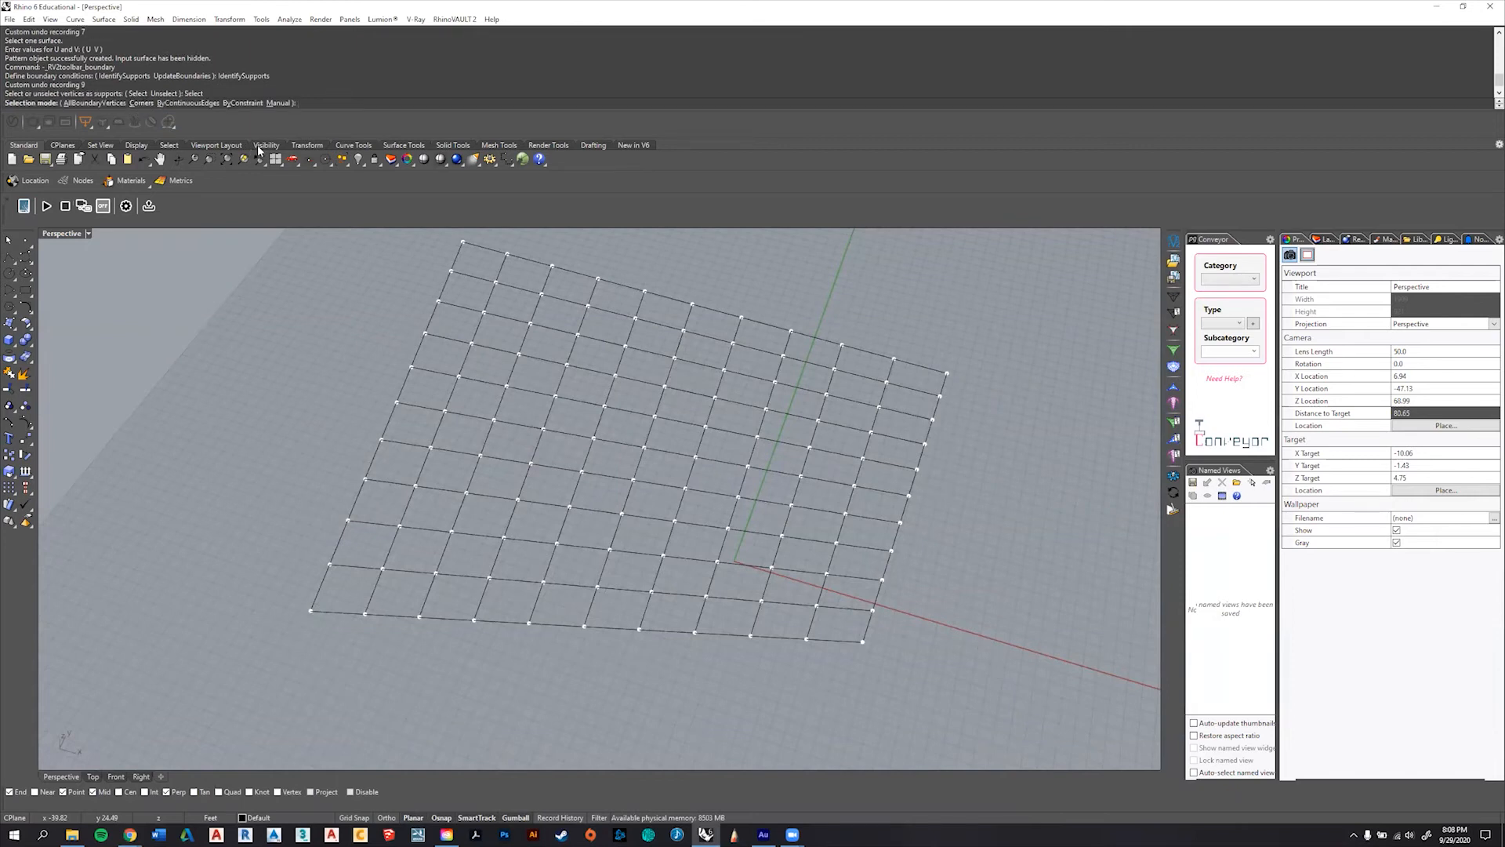
click(198, 103)
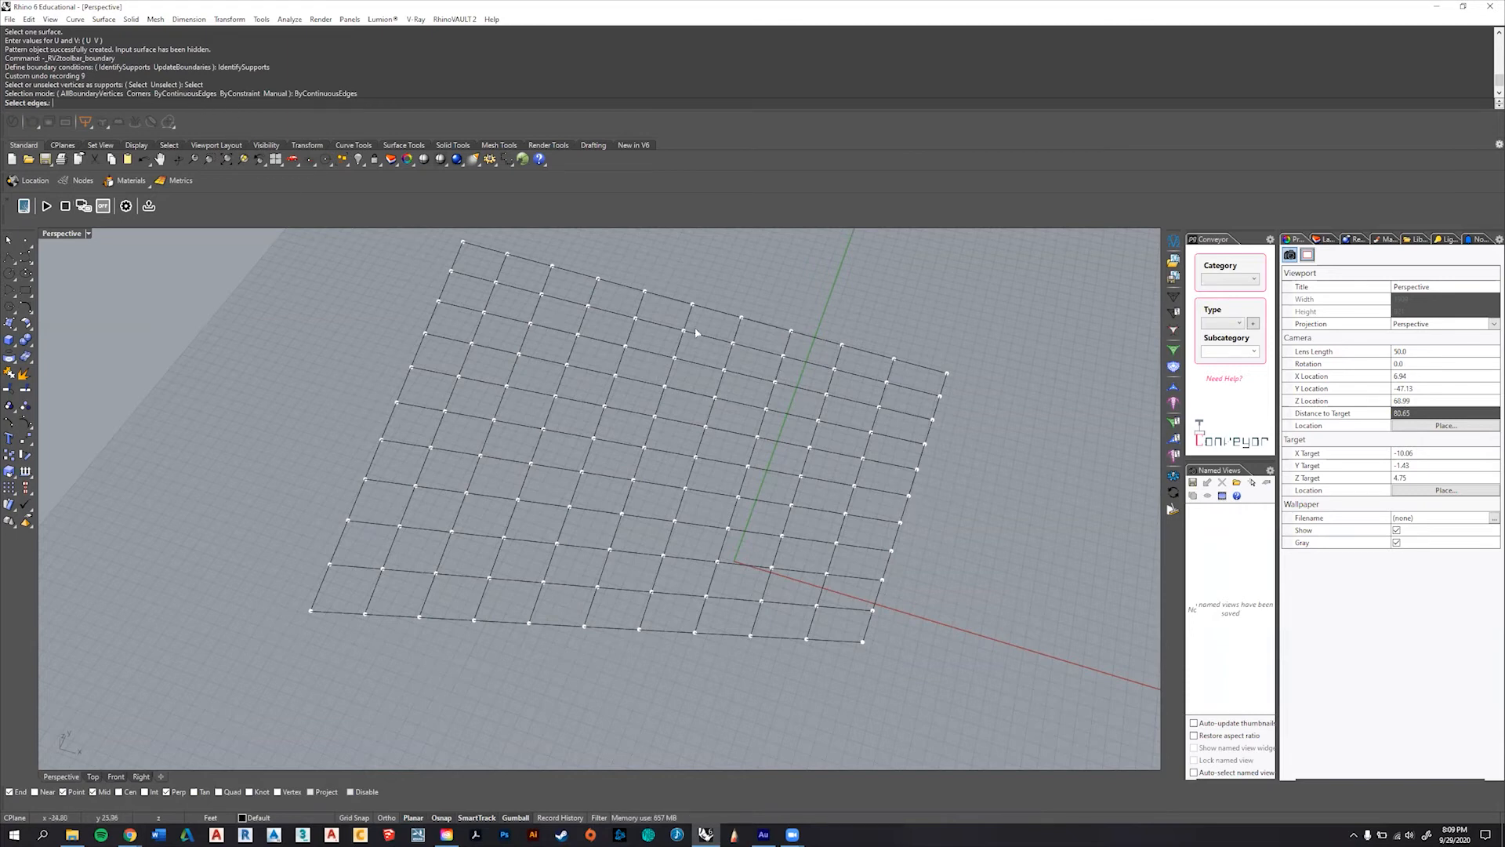
click(905, 513)
click(390, 431)
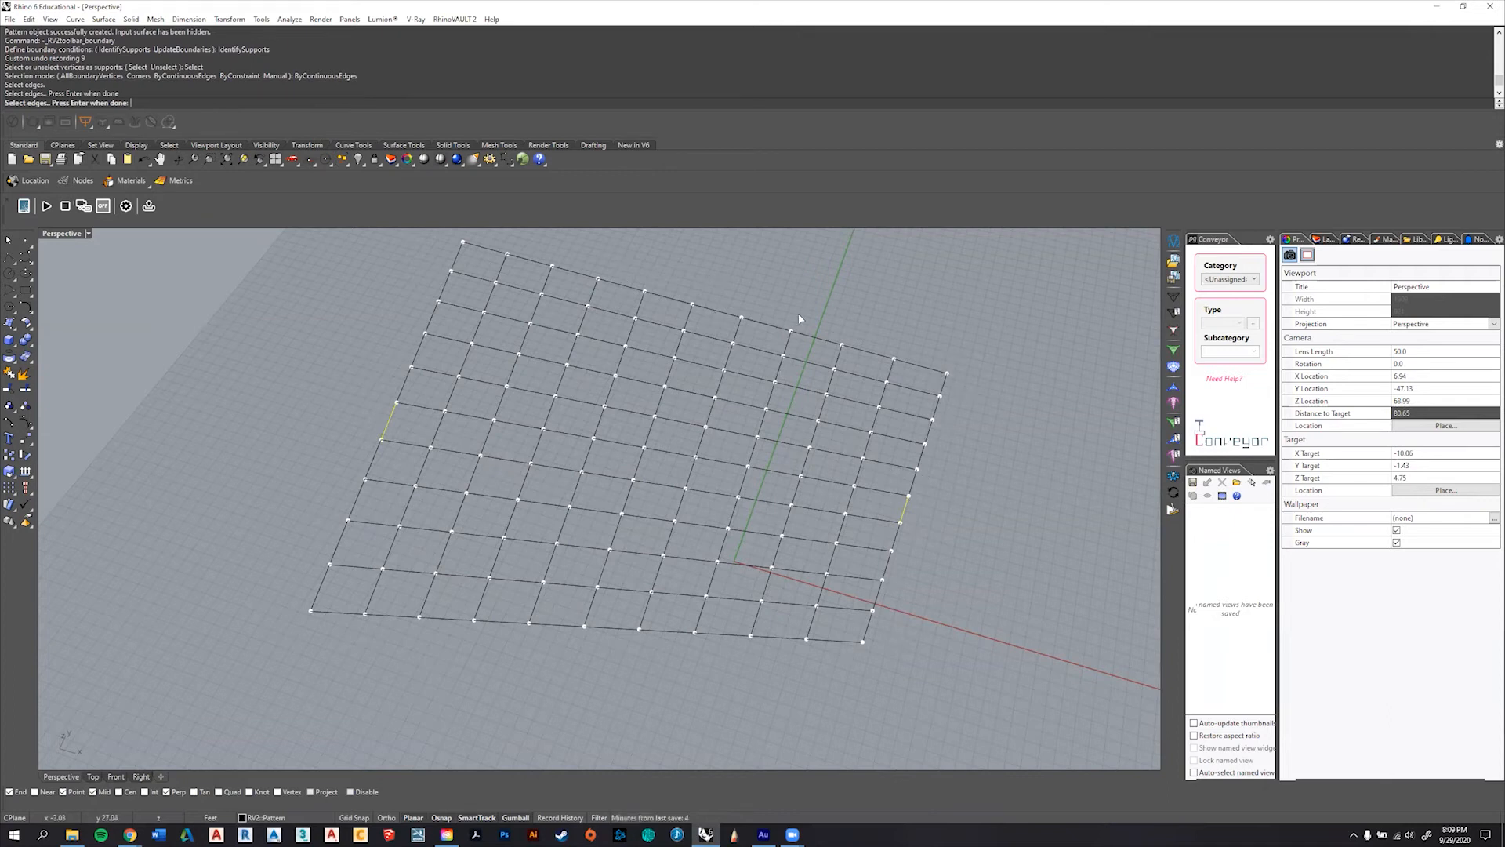
key(Return)
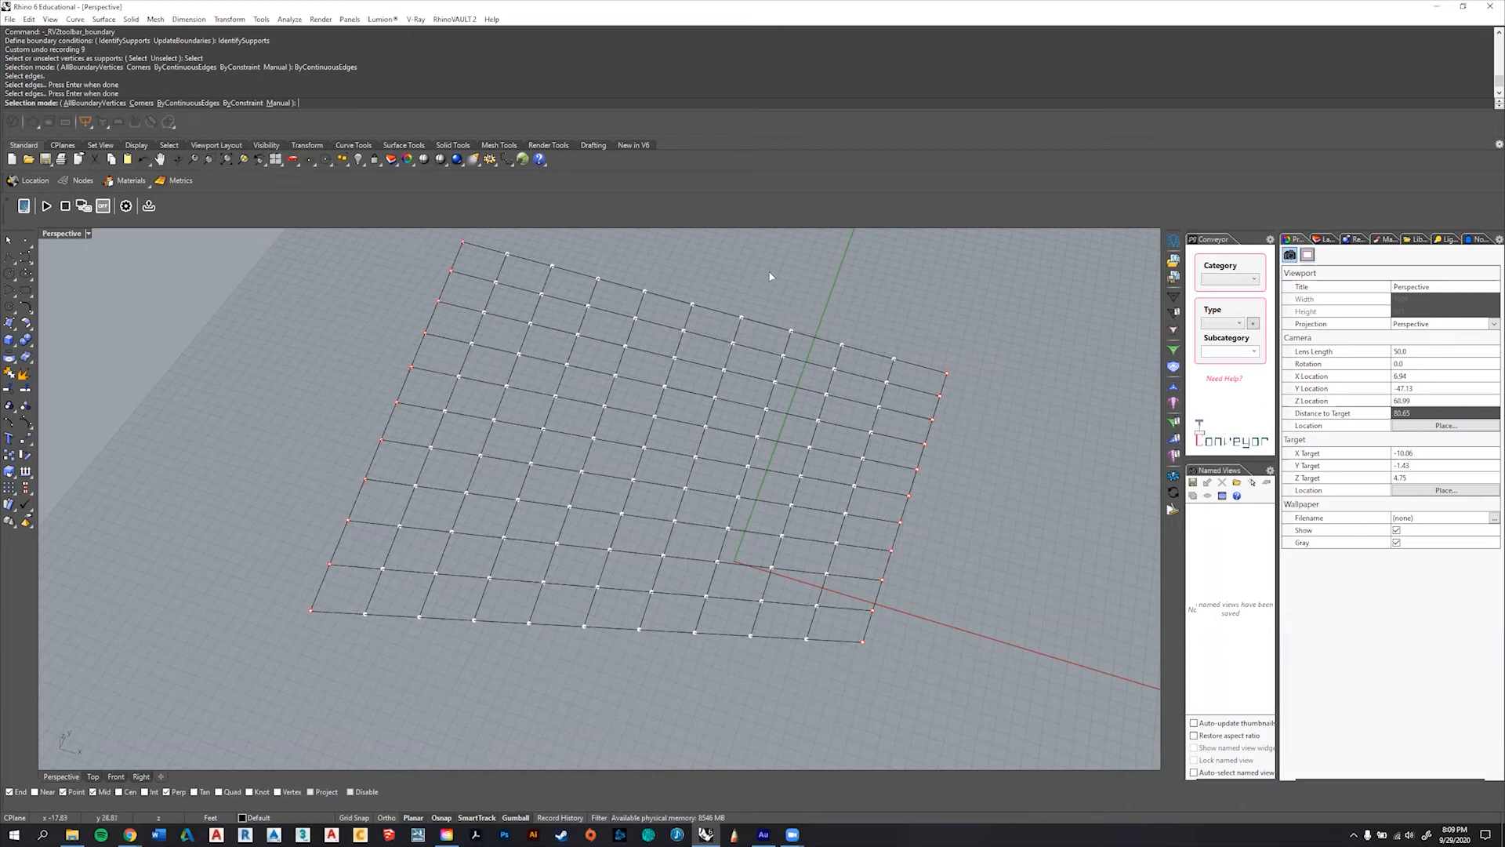
key(Return)
key(Return)
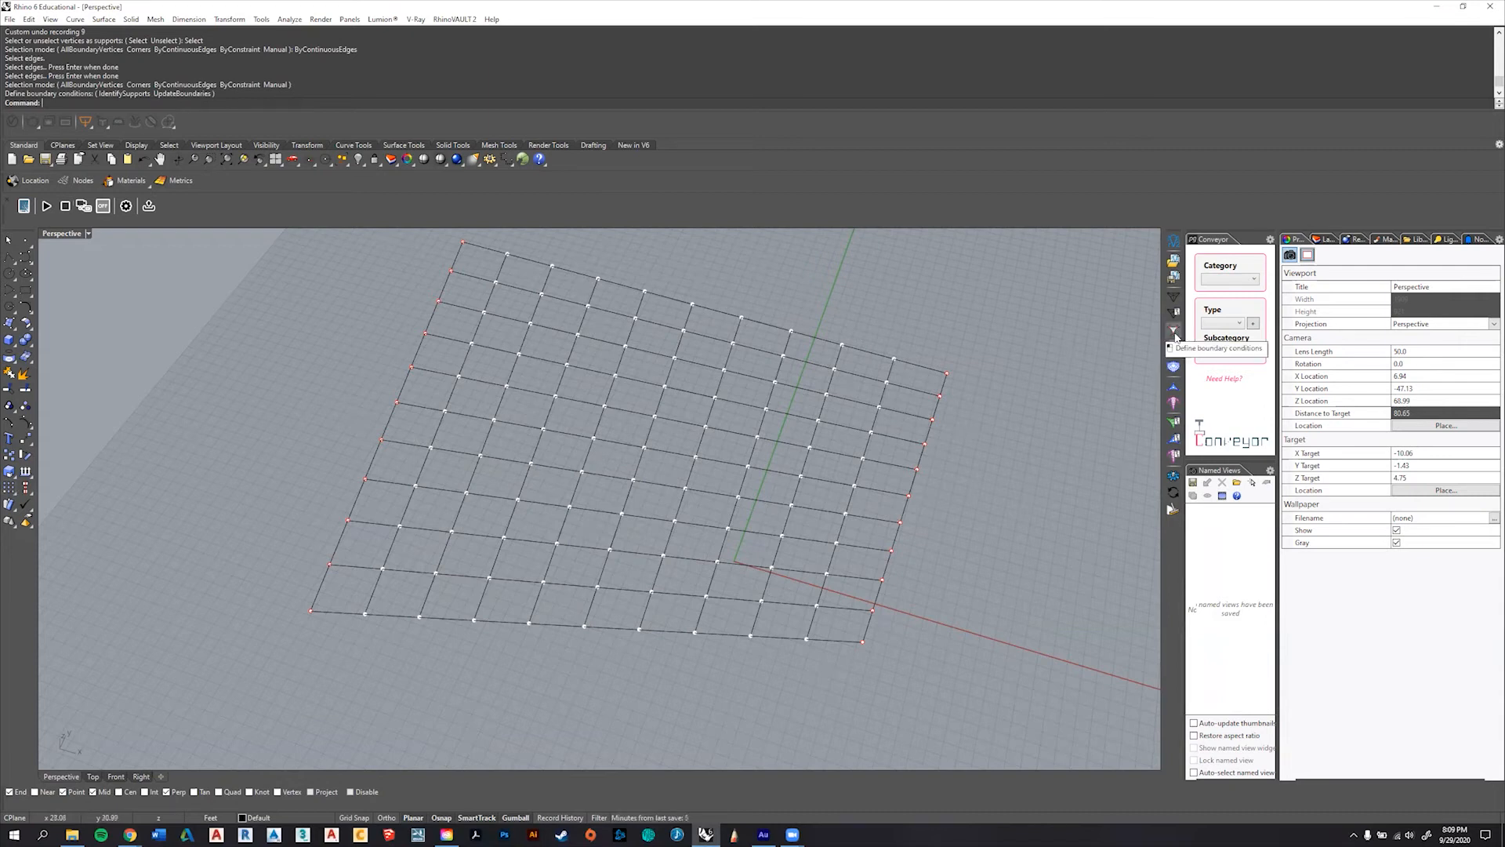
- Run UpdateBoundaries from the boundary conditions to curve the pattern's two unsupported edges inward, accepting the default result
click(1175, 335)
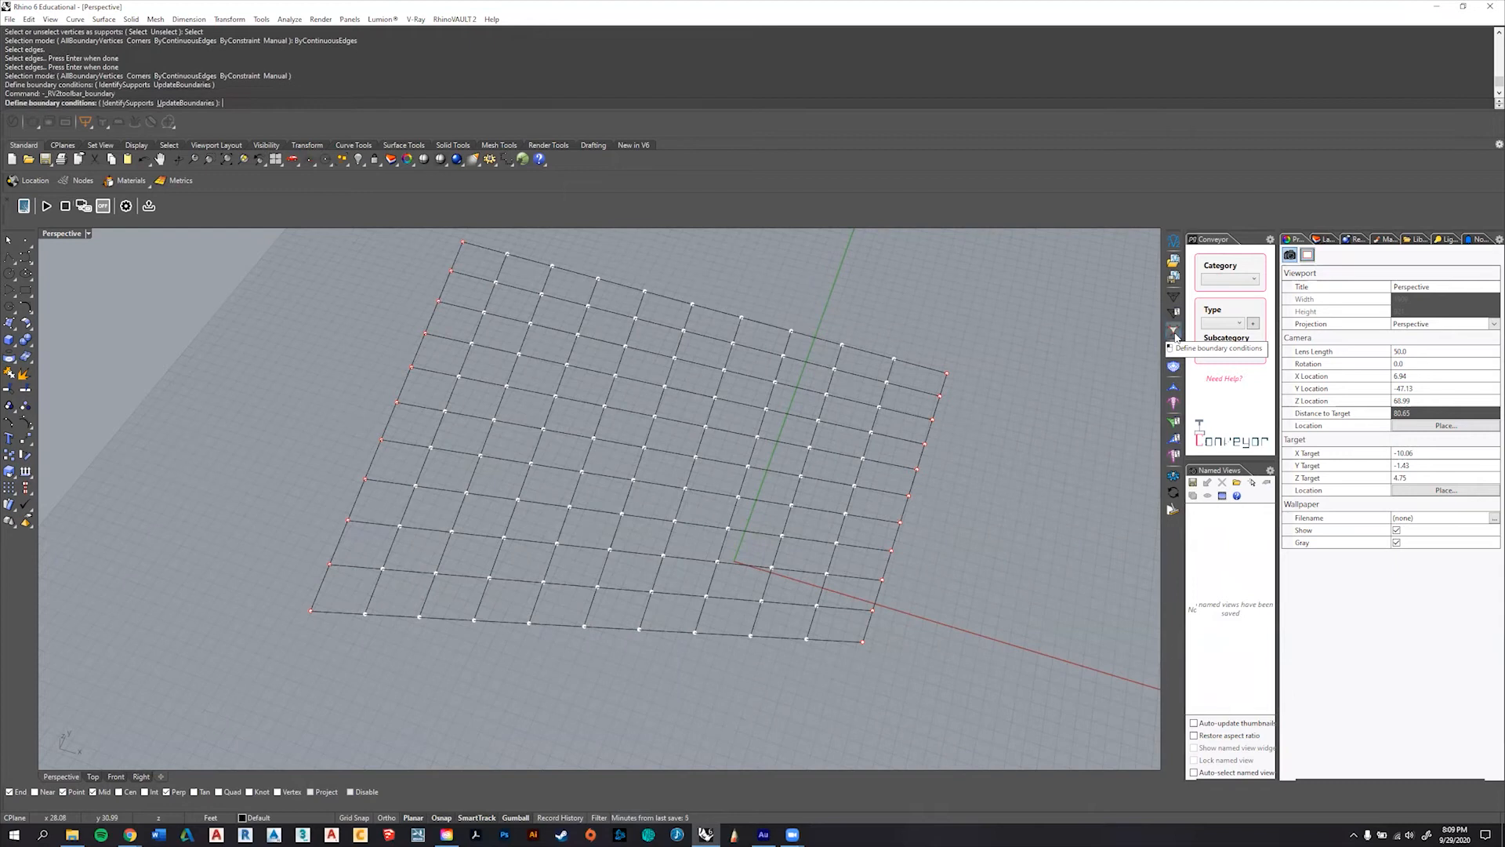
click(454, 19)
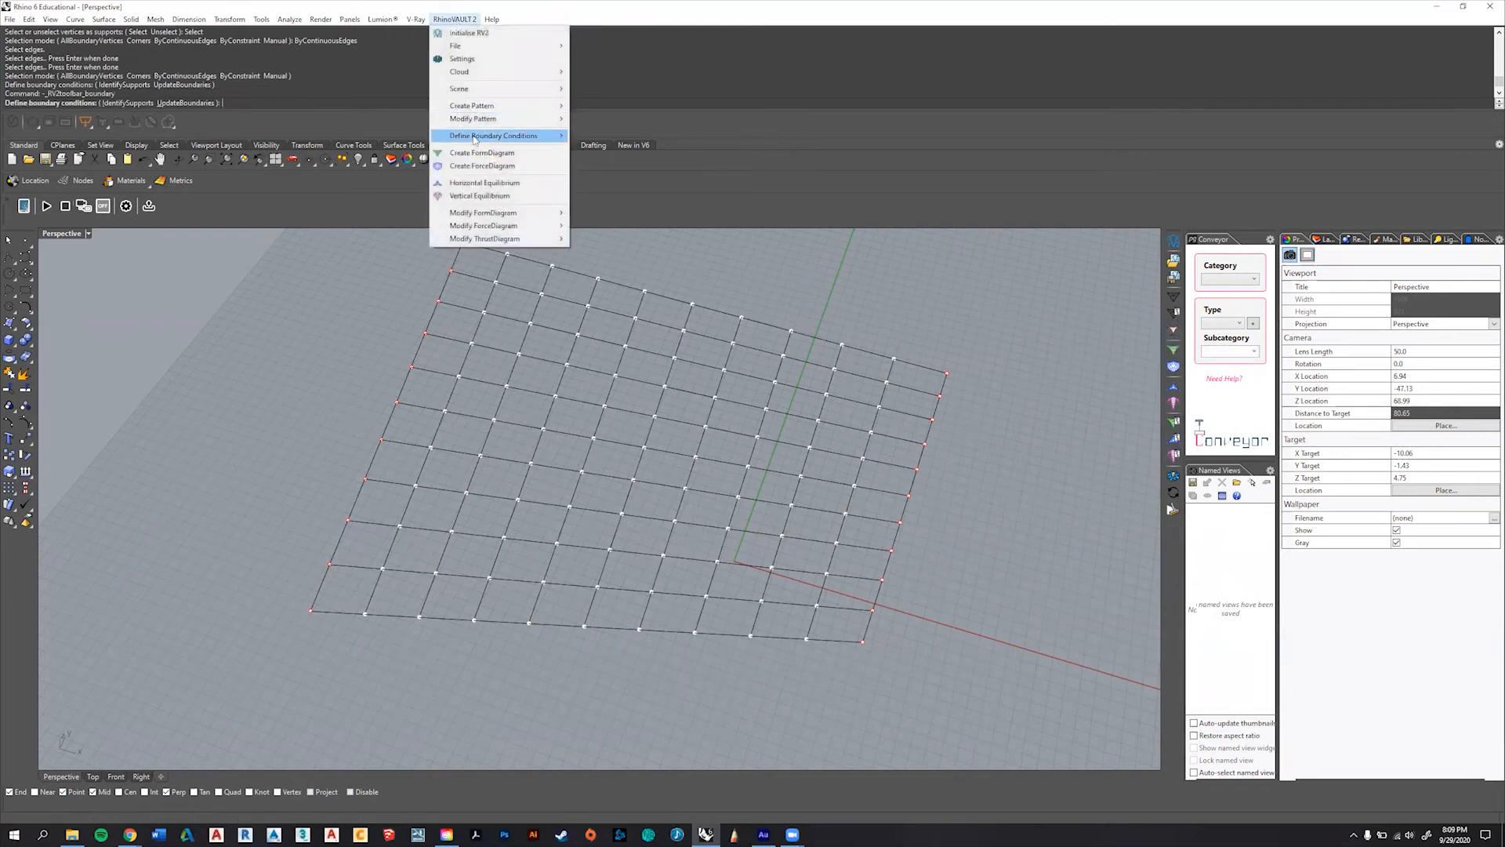
mouse_move(518, 136)
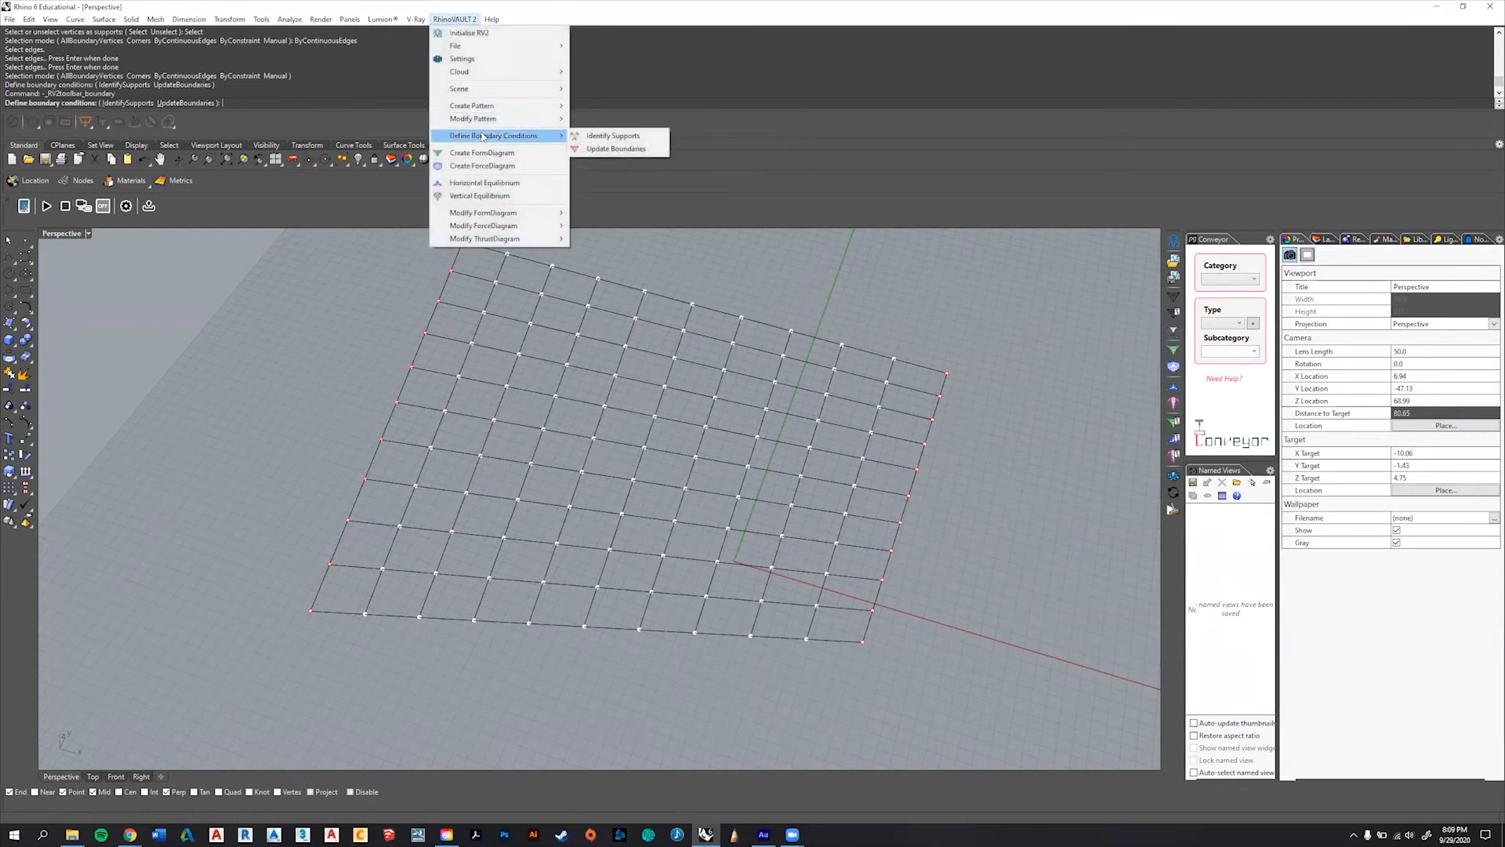
click(463, 19)
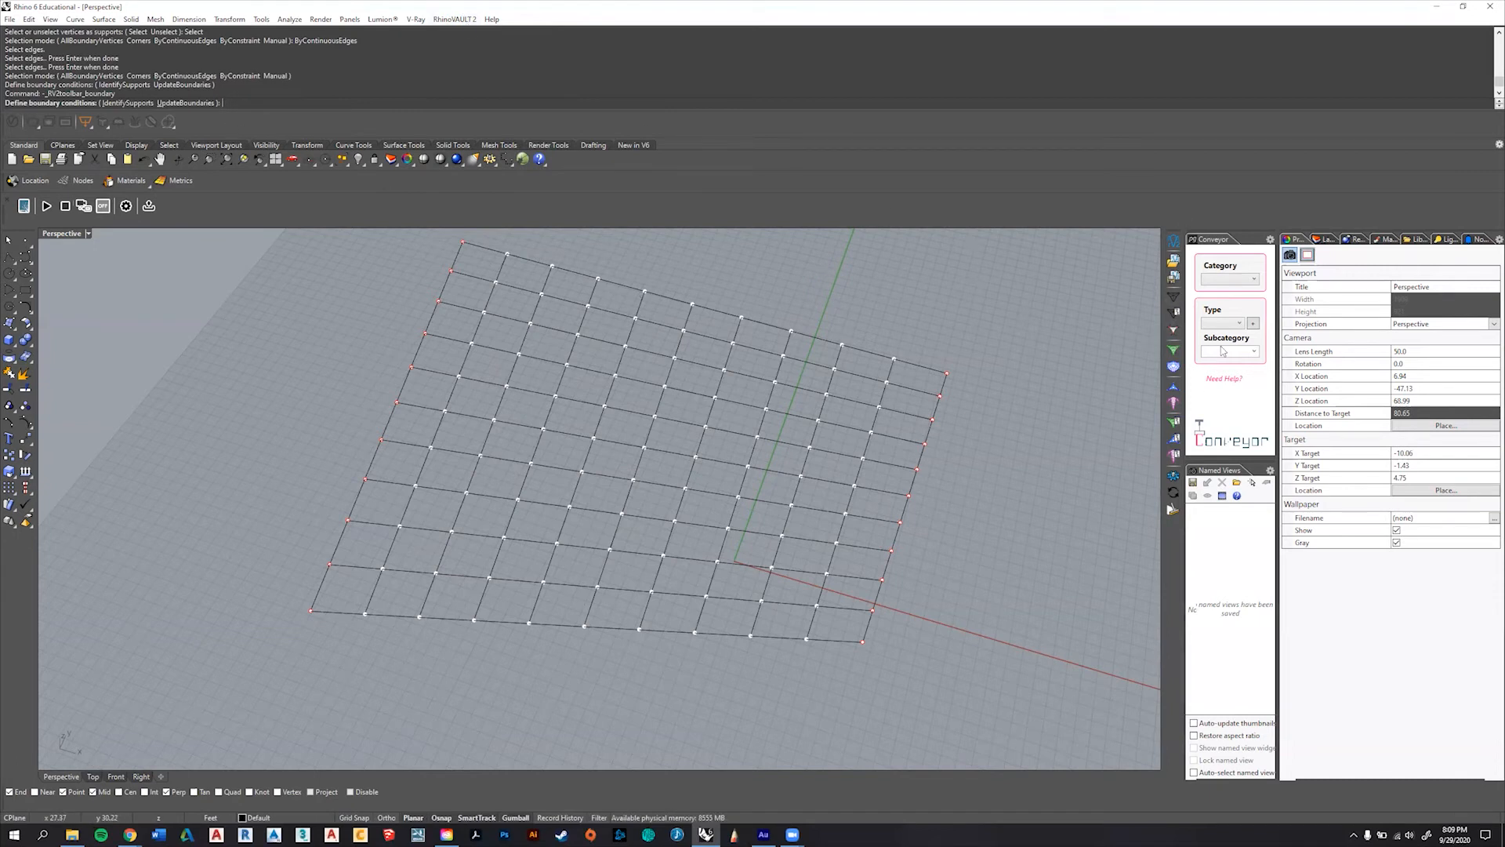
click(185, 103)
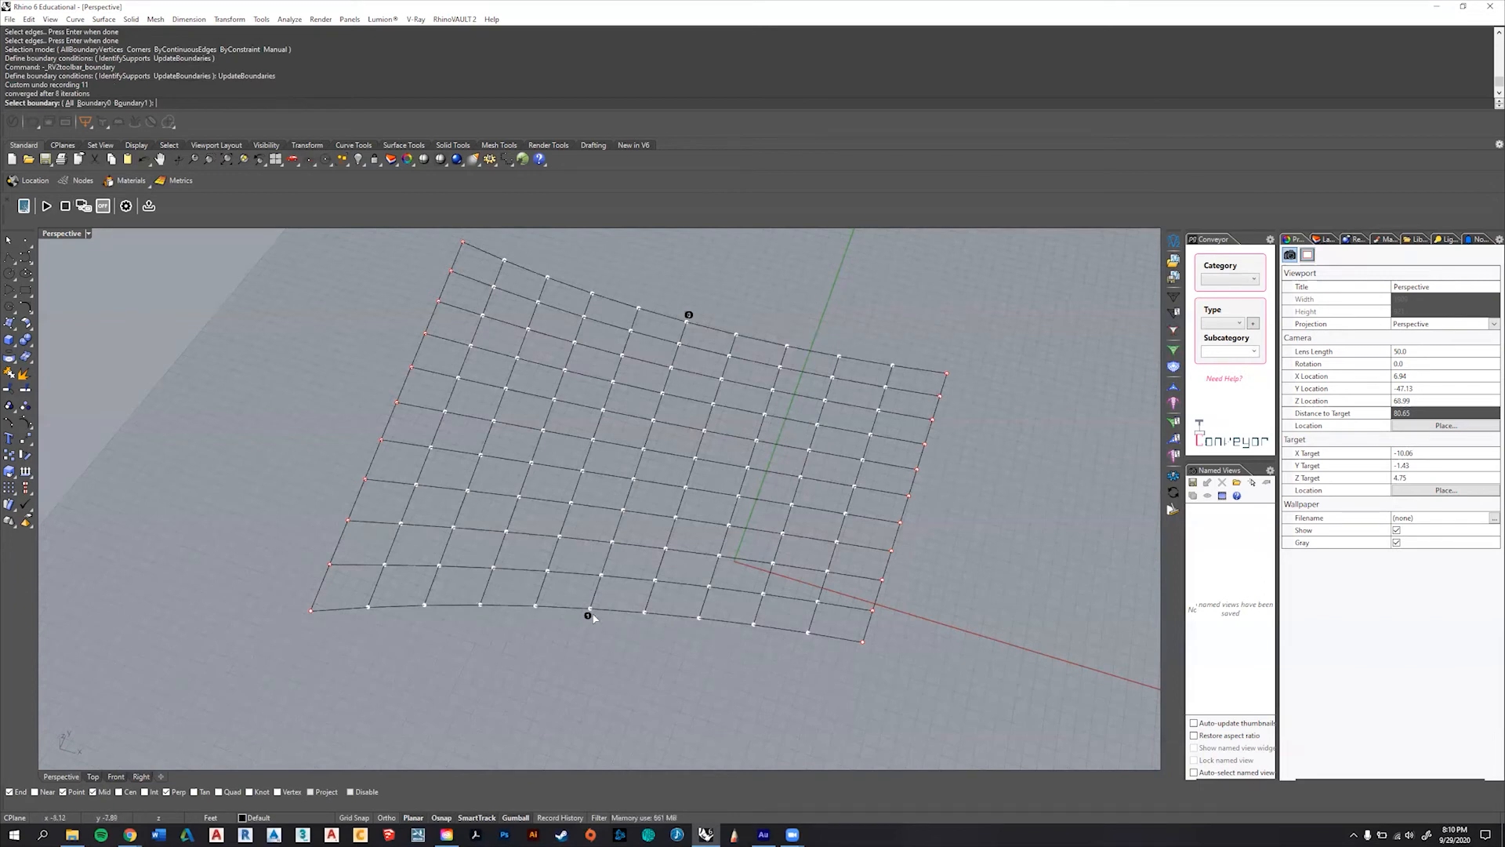
scroll(593, 617, down, 5)
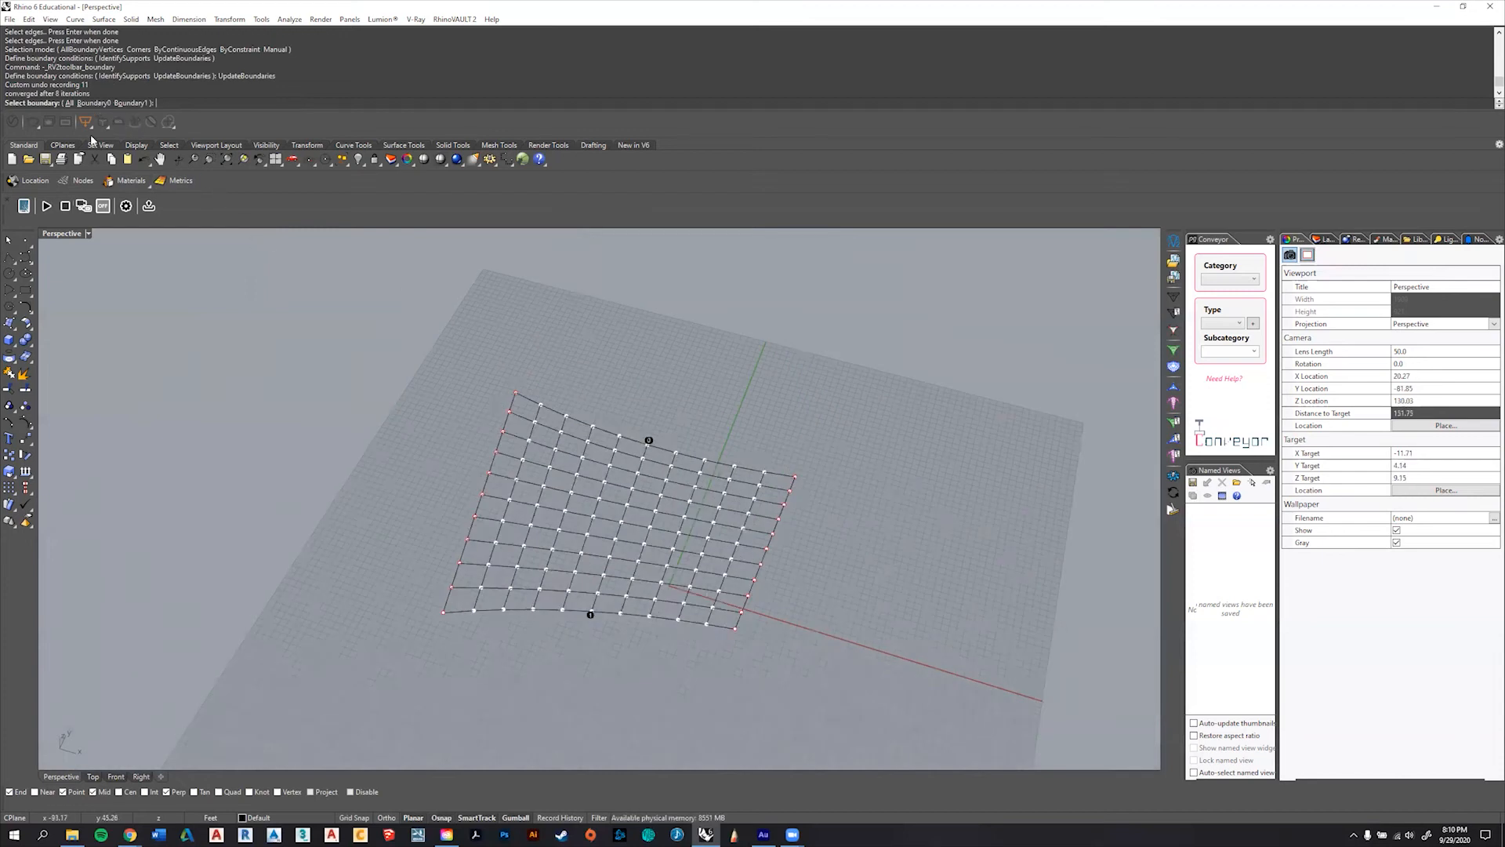
key(Return)
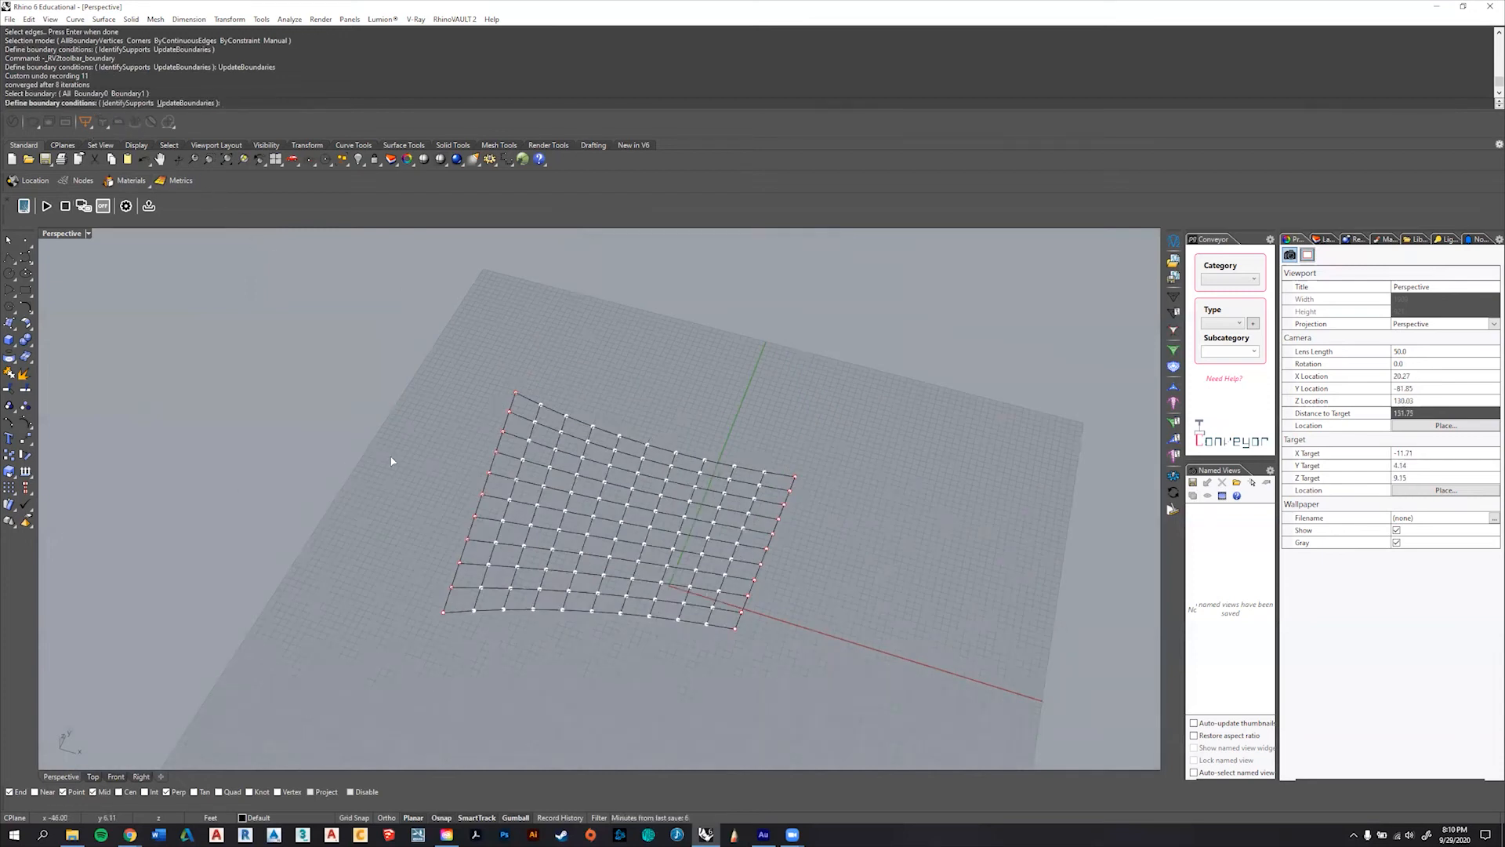
key(Return)
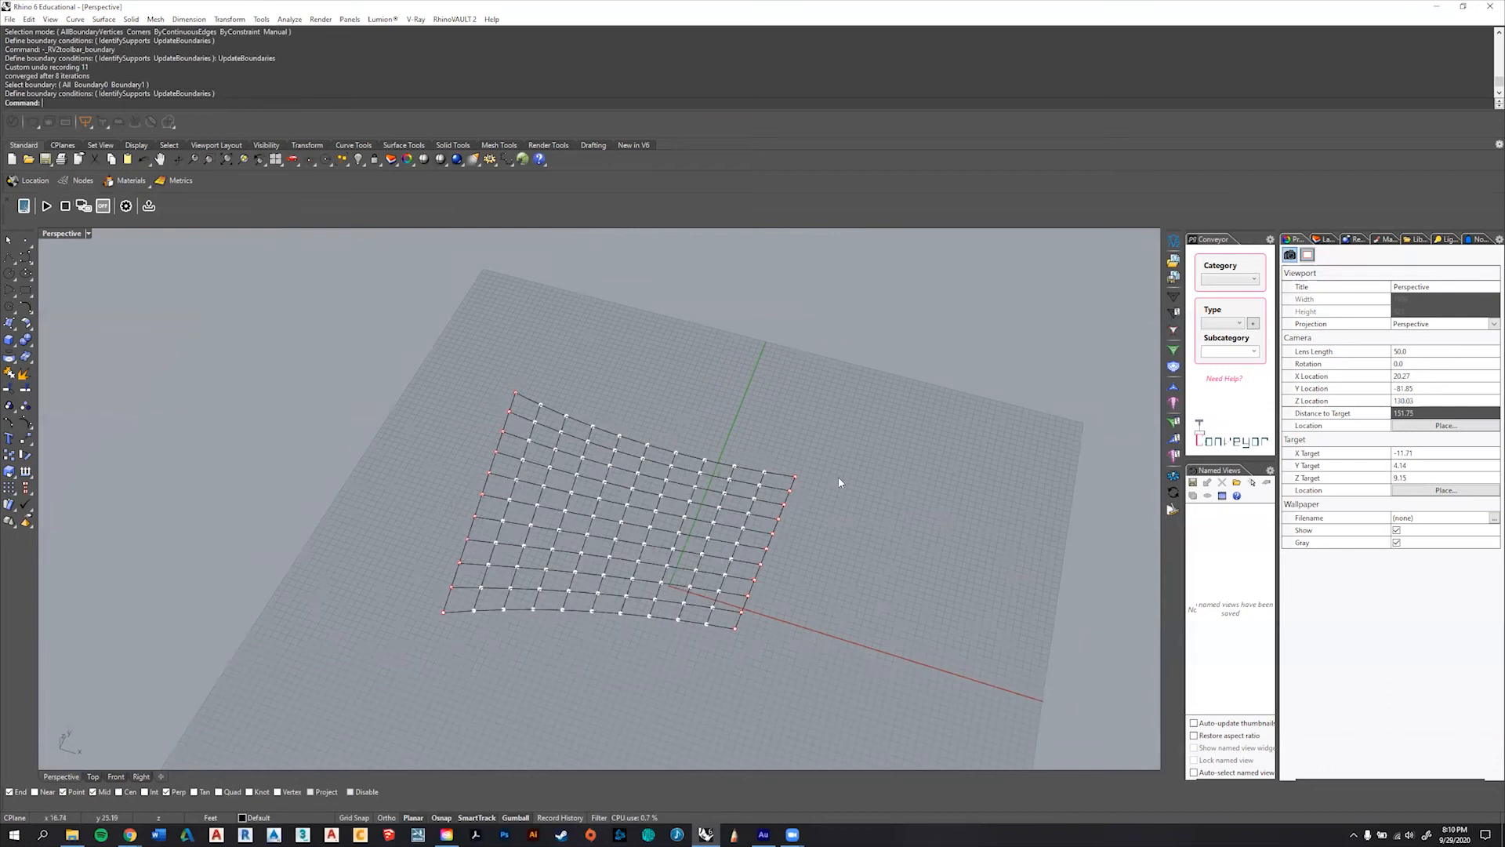
- Try to move the pattern's points, and undo and redo the last boundary update
mouse_move(795, 476)
mouse_down()
mouse_move(793, 515)
mouse_move(803, 489)
mouse_up()
key(ctrl+z)
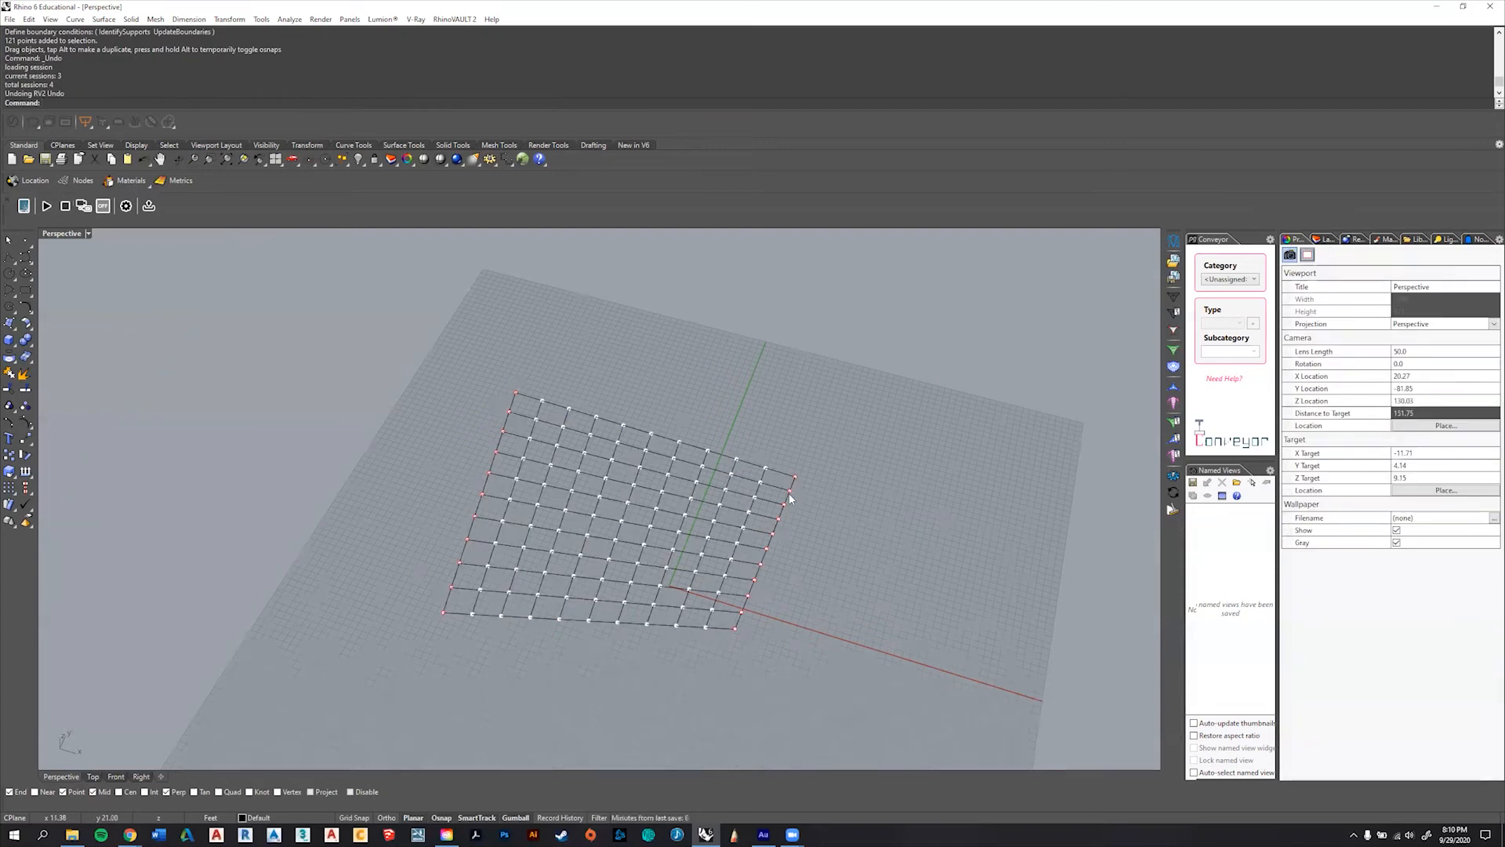
key(ctrl+y)
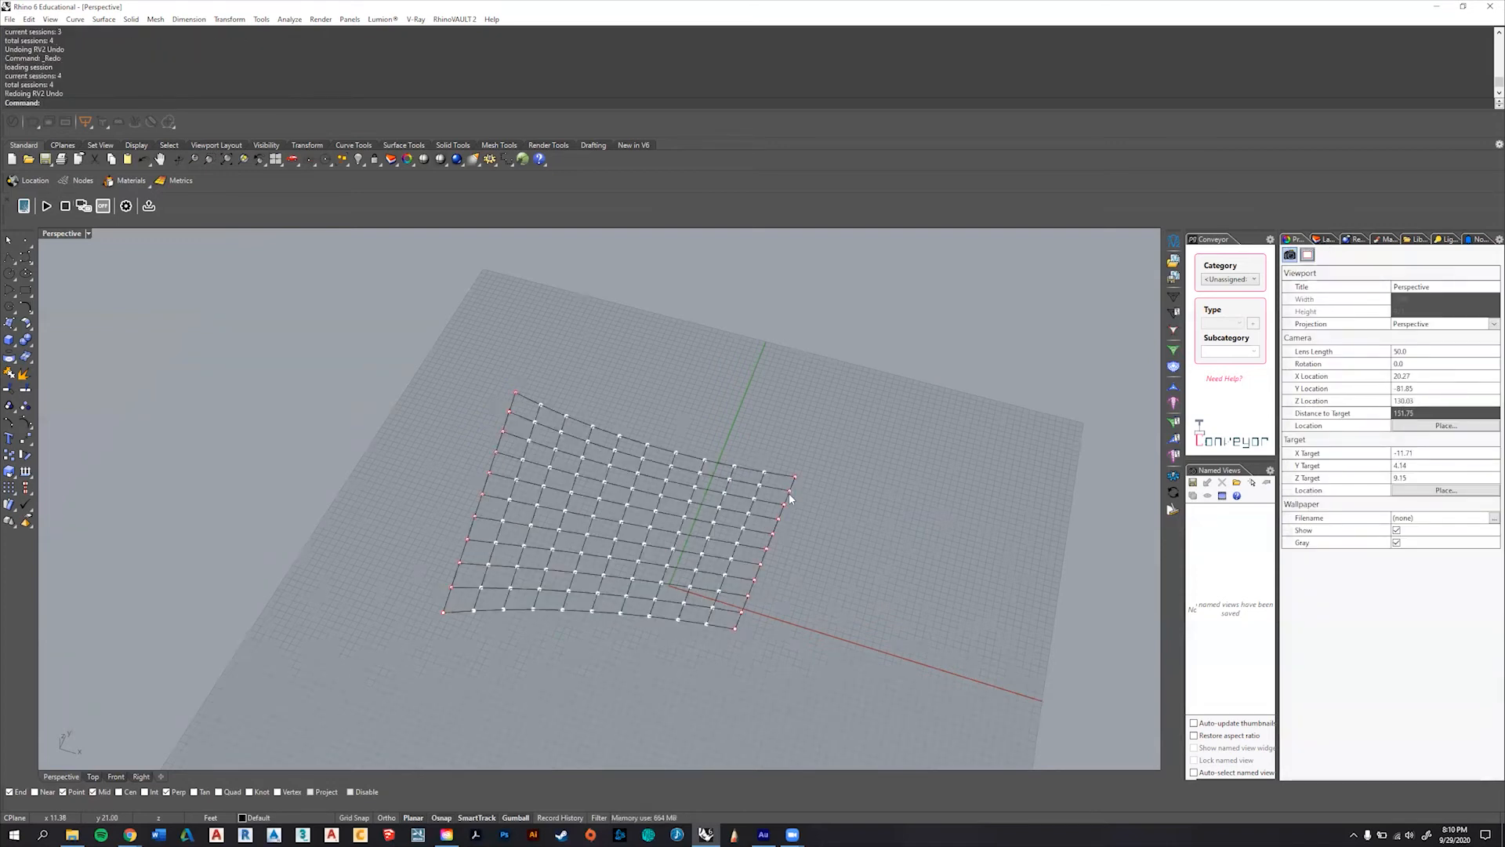
right_drag(844, 546, 782, 457)
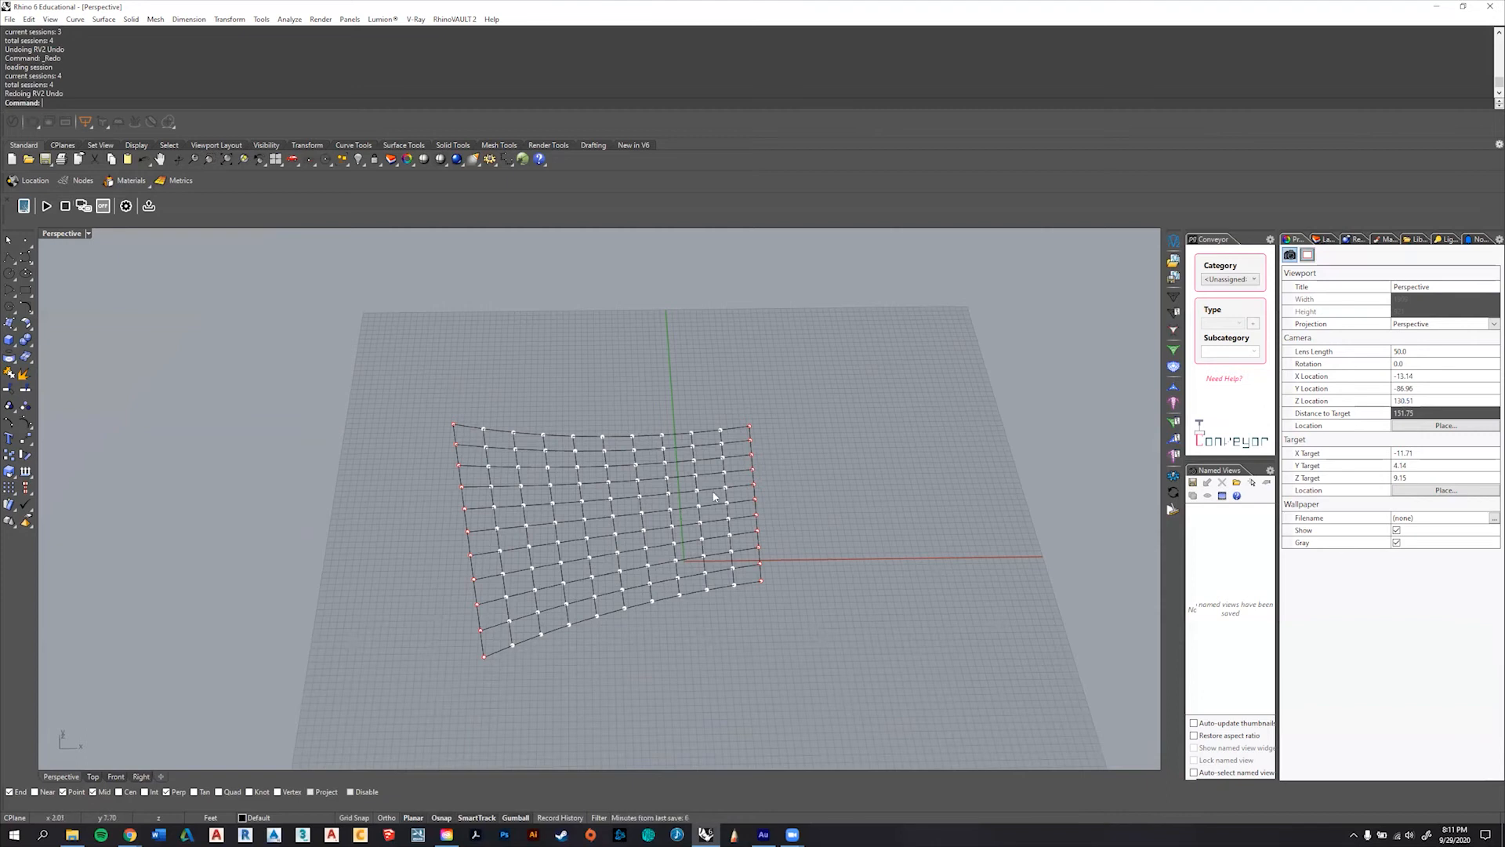
right_drag(816, 628, 799, 625)
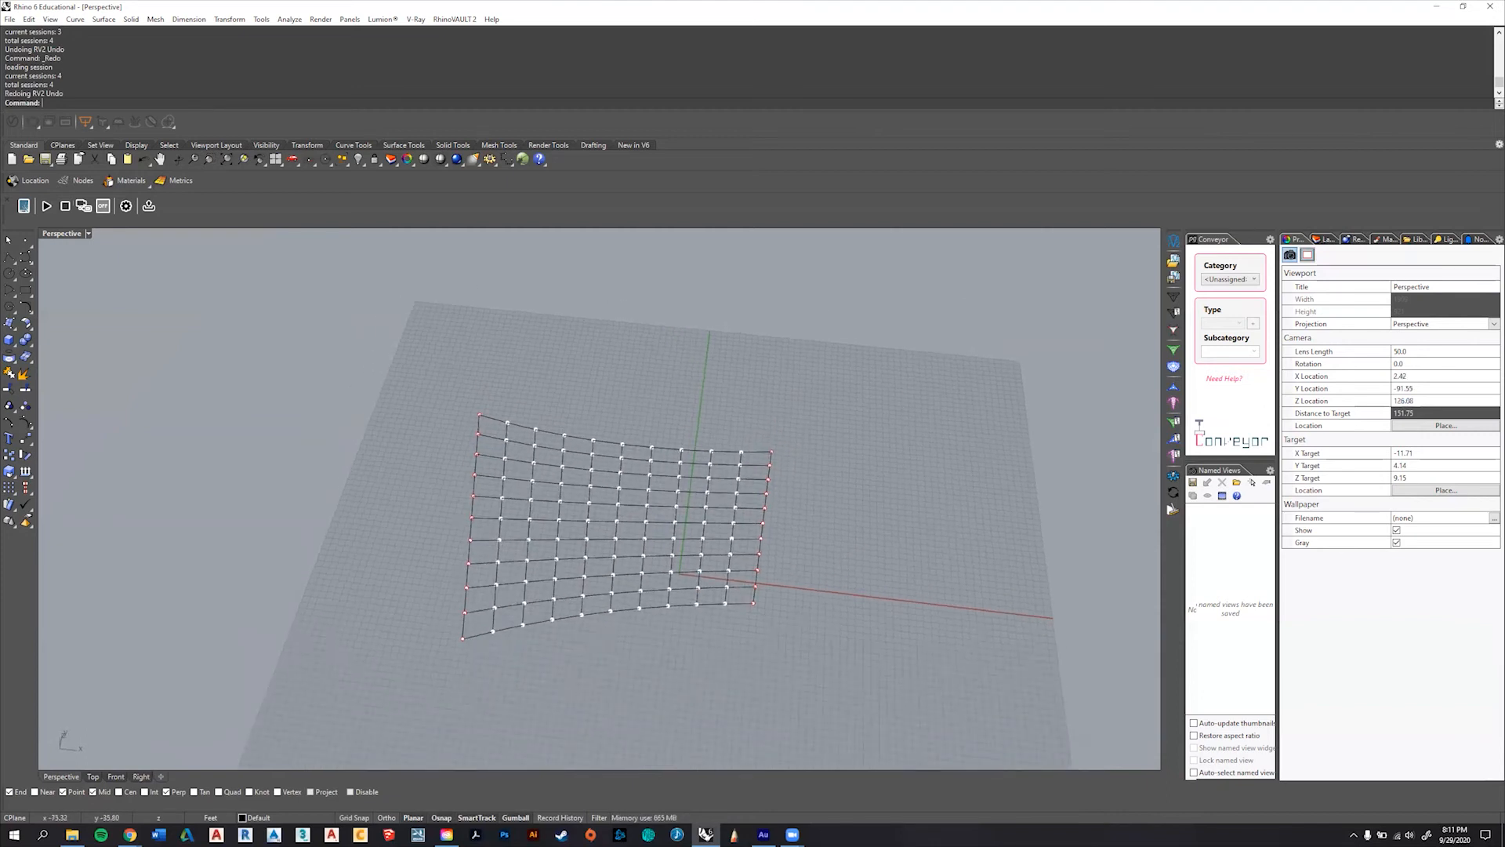
- Create the form diagram from the pattern, and create its matching force diagram
click(1175, 353)
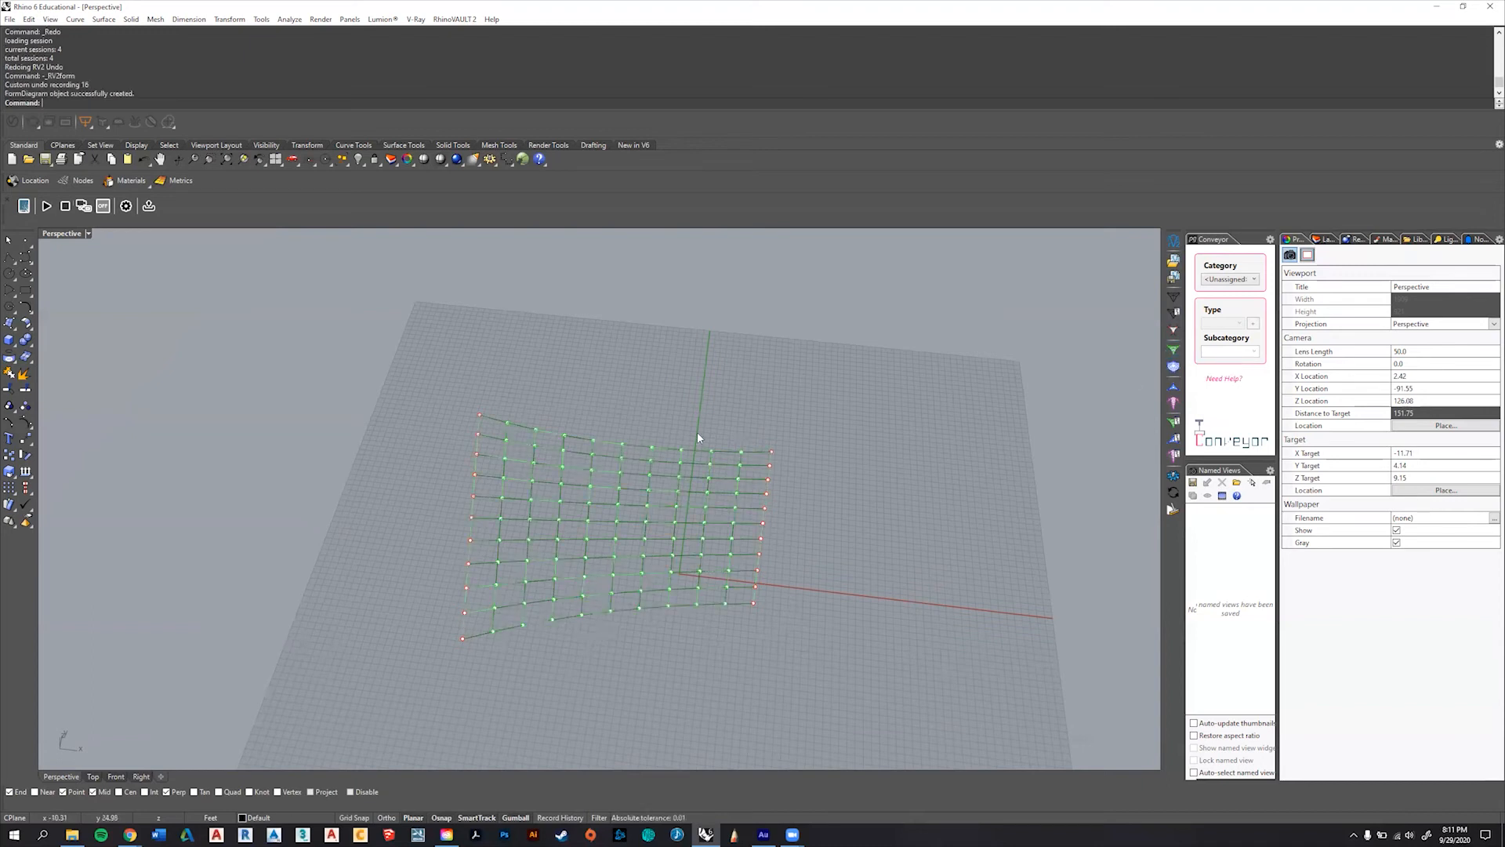
right_drag(696, 428, 687, 455)
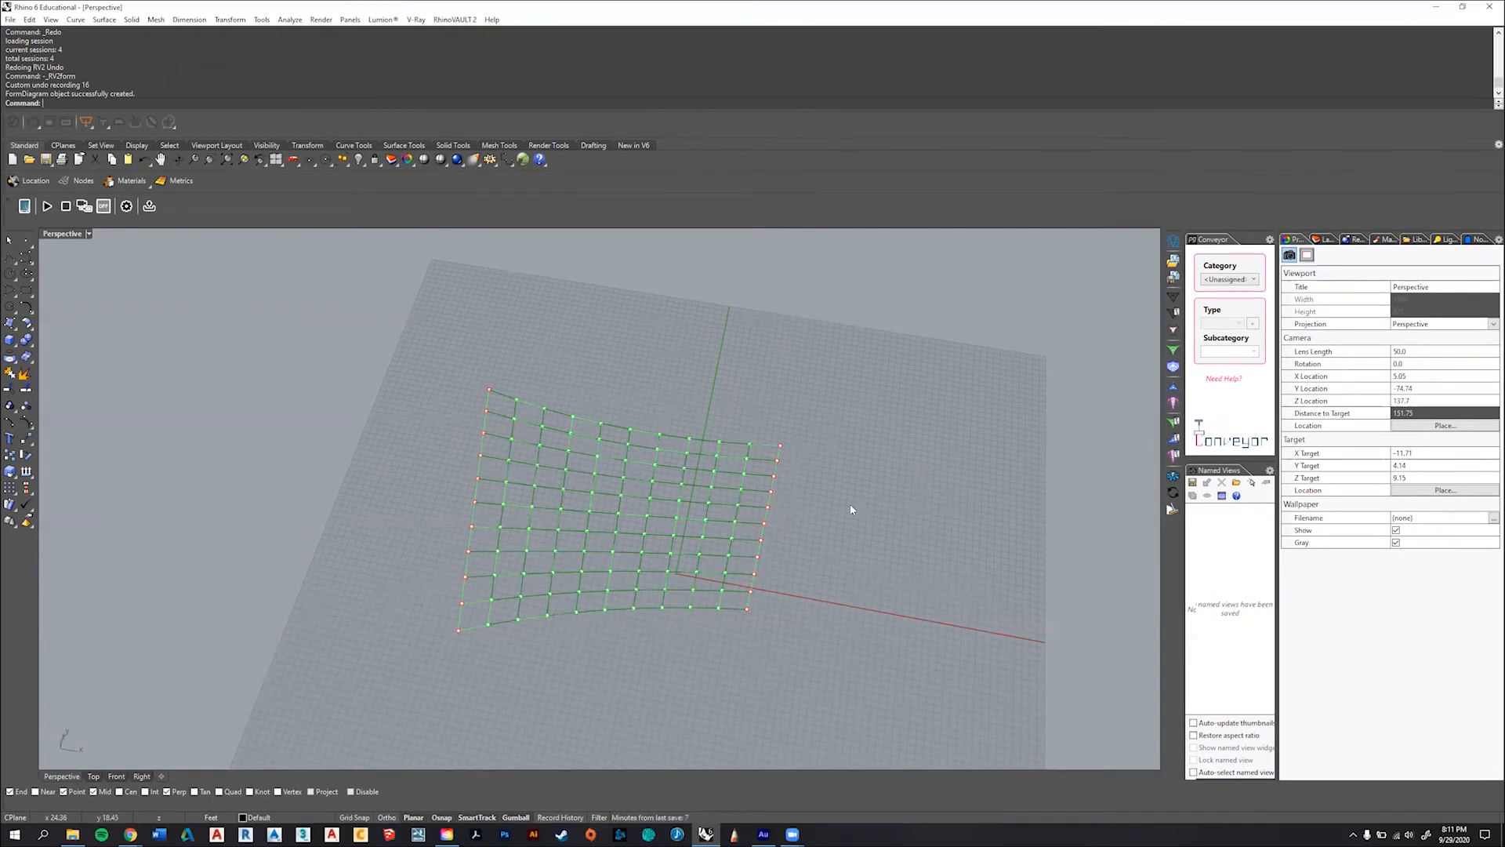
click(1172, 372)
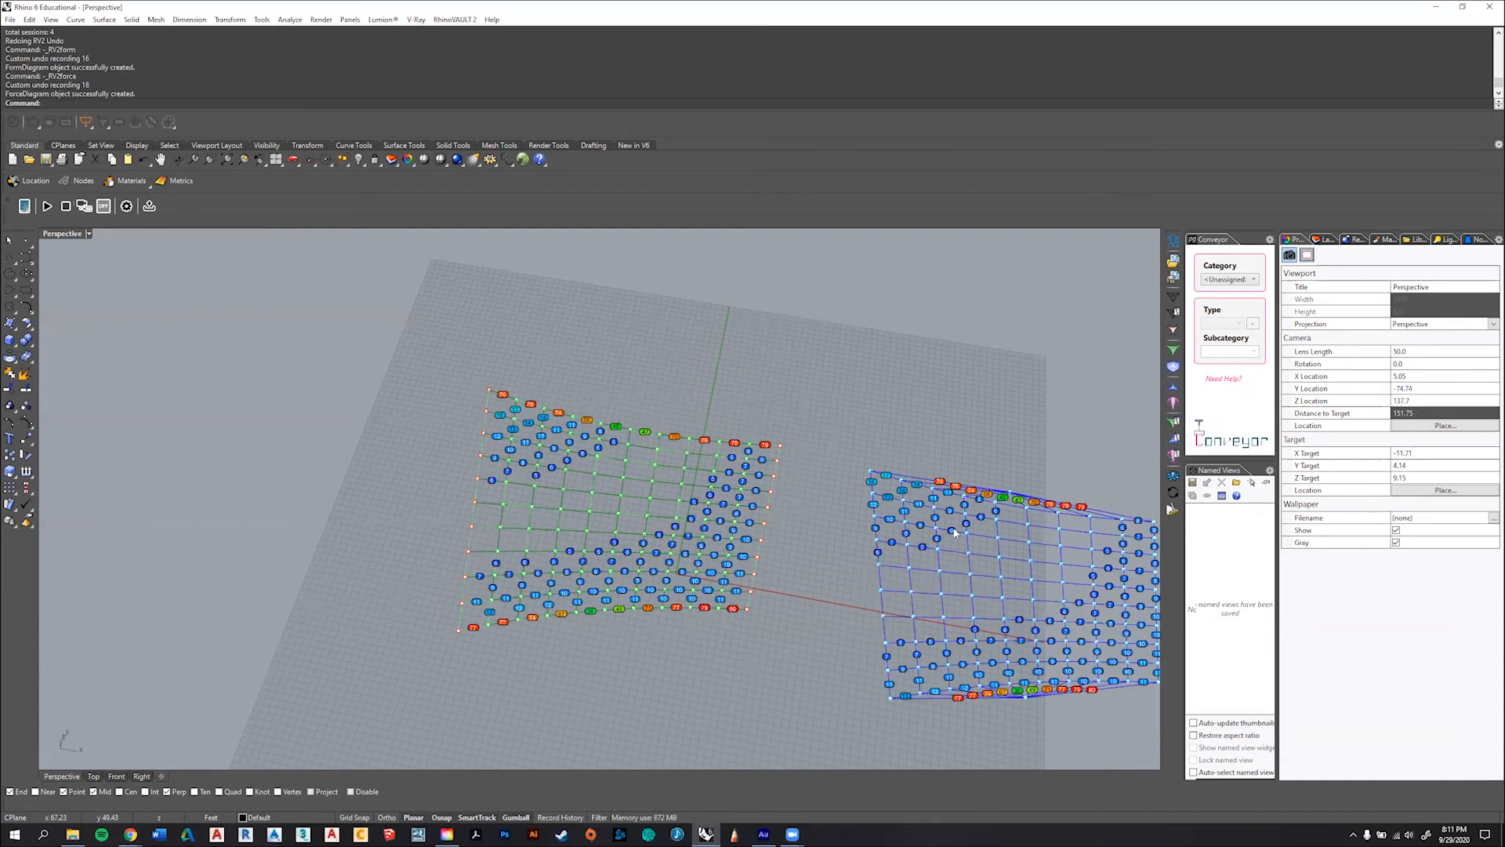
mouse_move(973, 453)
right_down()
mouse_move(991, 479)
mouse_move(978, 475)
right_up()
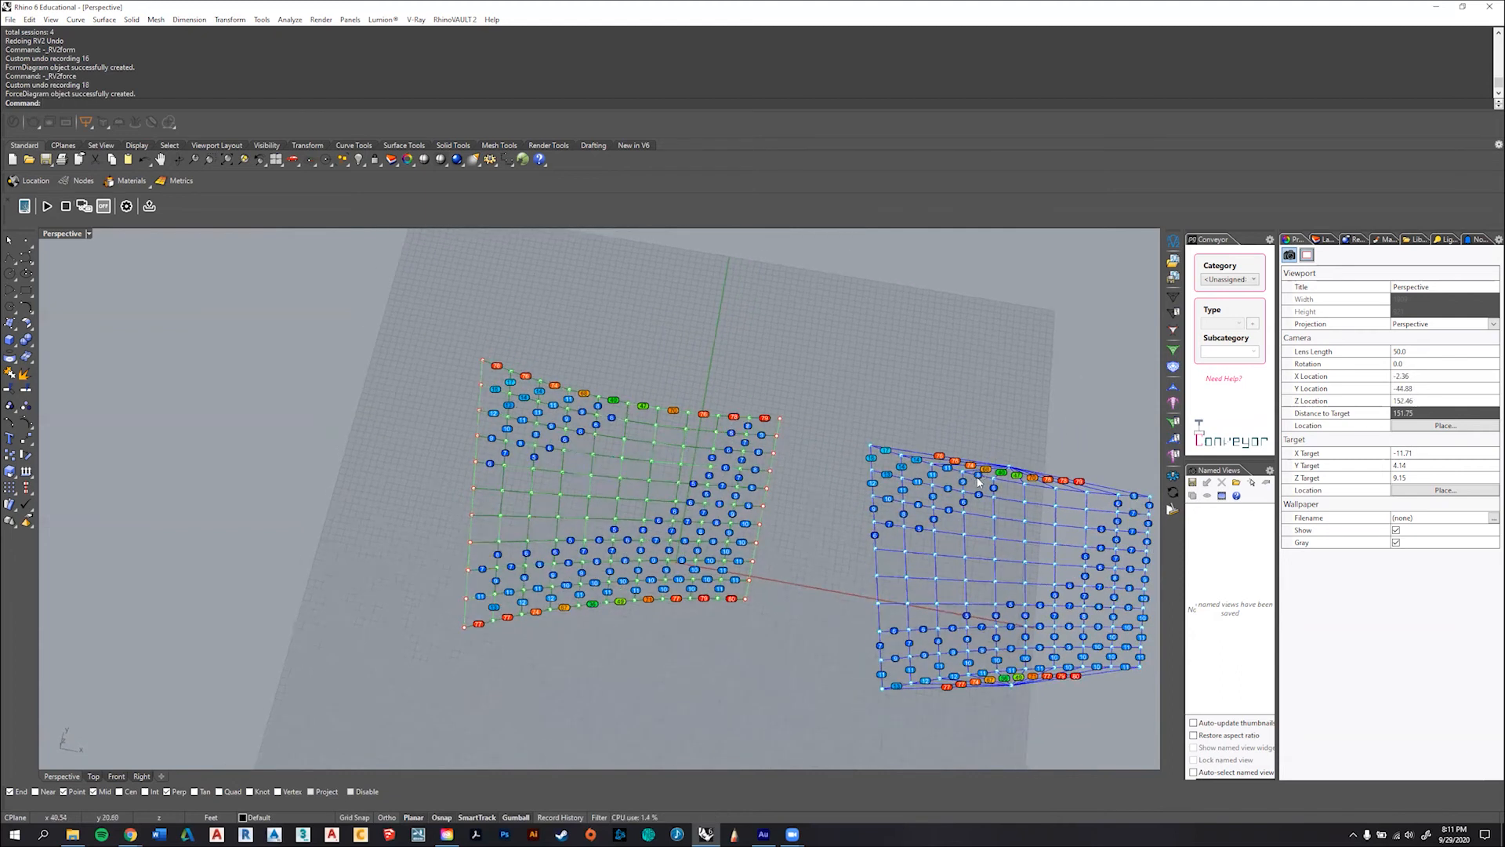
right_drag(1042, 534, 982, 534)
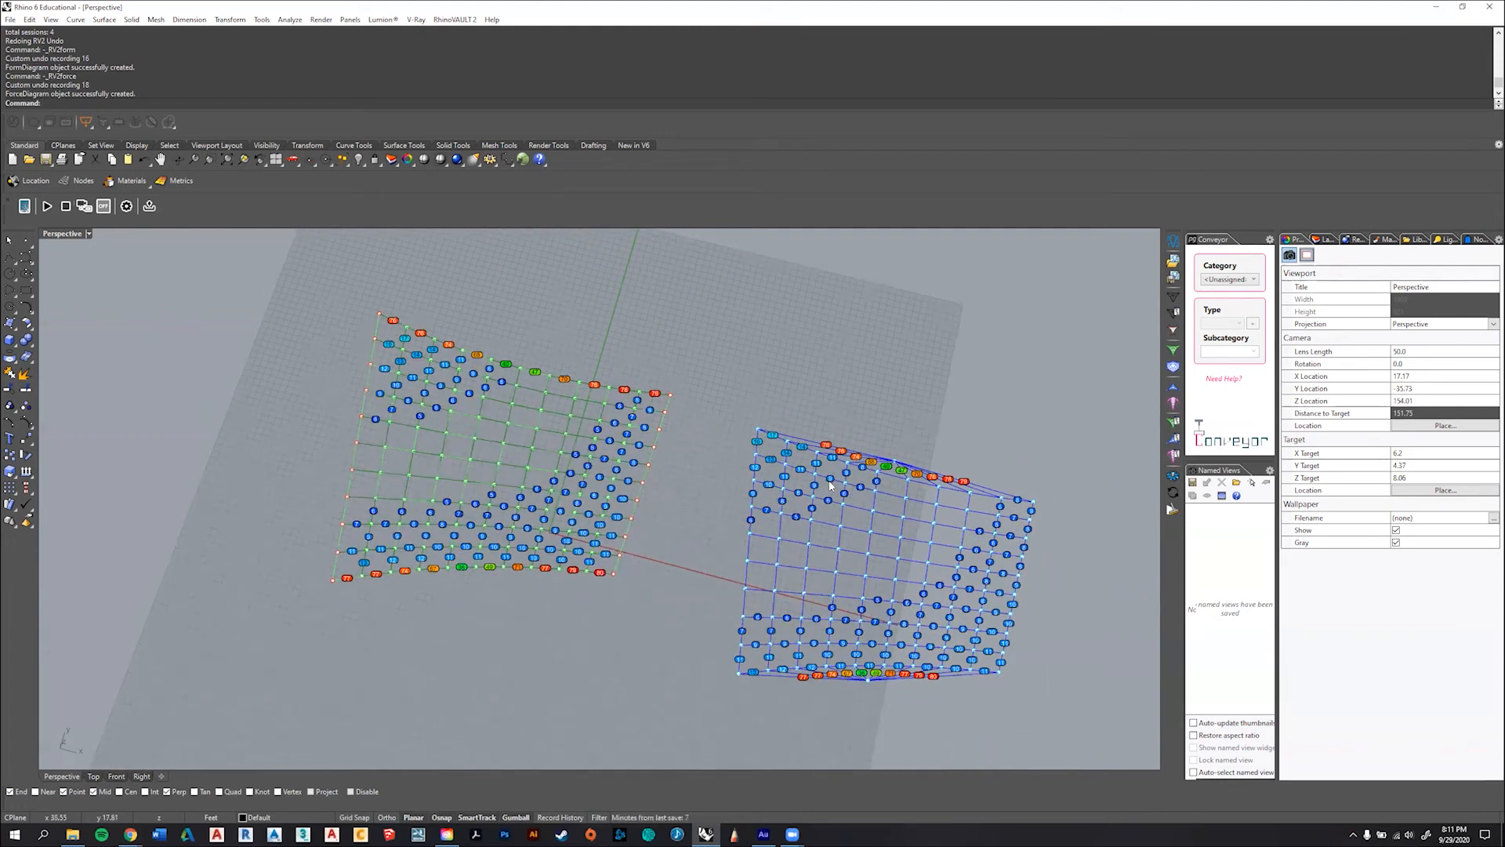
- Examine the angle deviation labels on the force diagram's edges up close, and compare them with the form diagram
scroll(831, 486, down, 3)
scroll(831, 485, up, 8)
scroll(831, 485, up, 5)
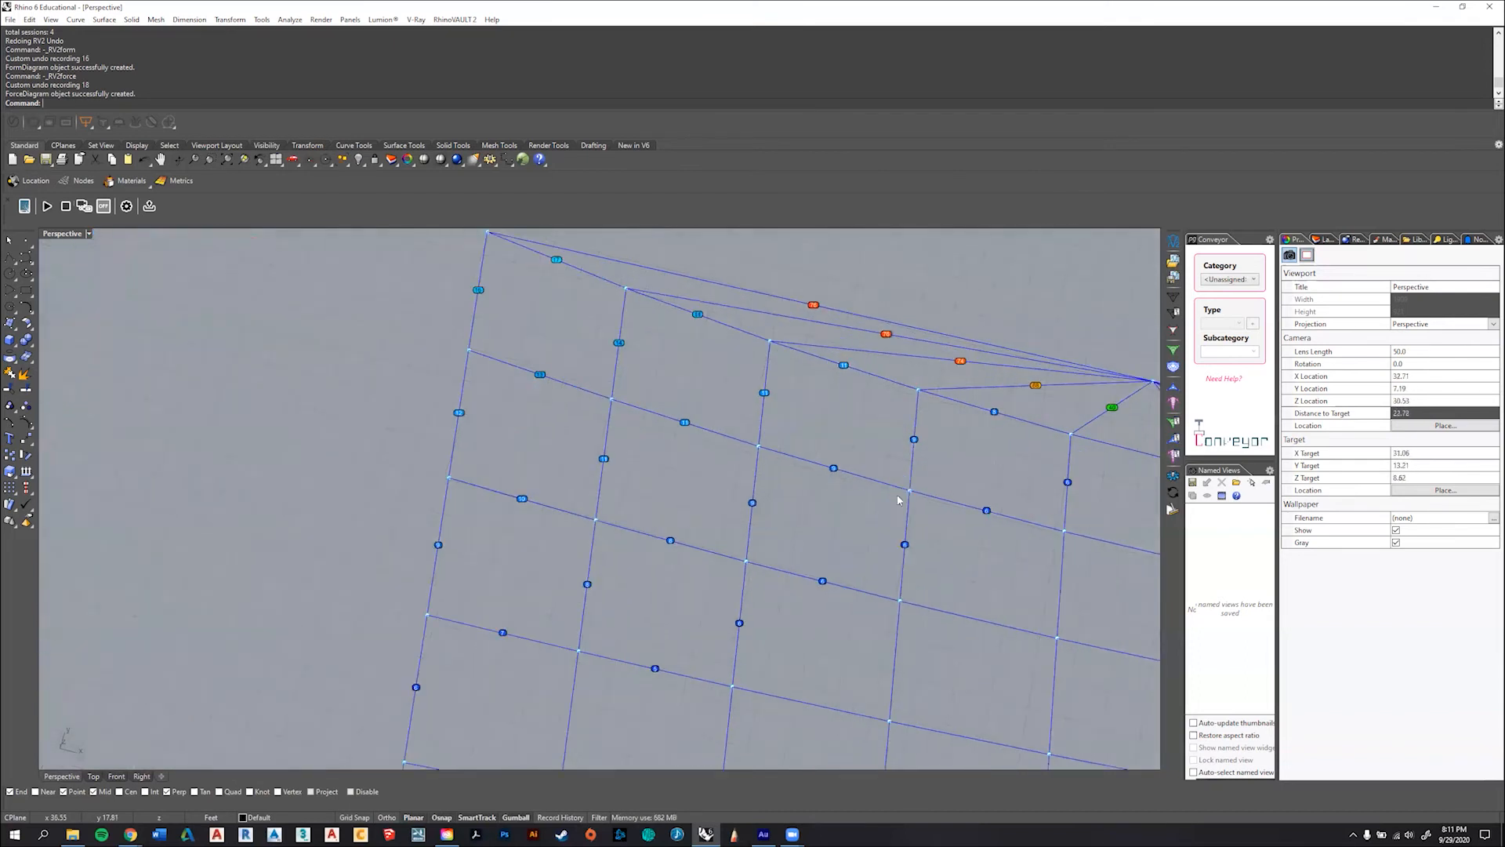
scroll(886, 498, down, 3)
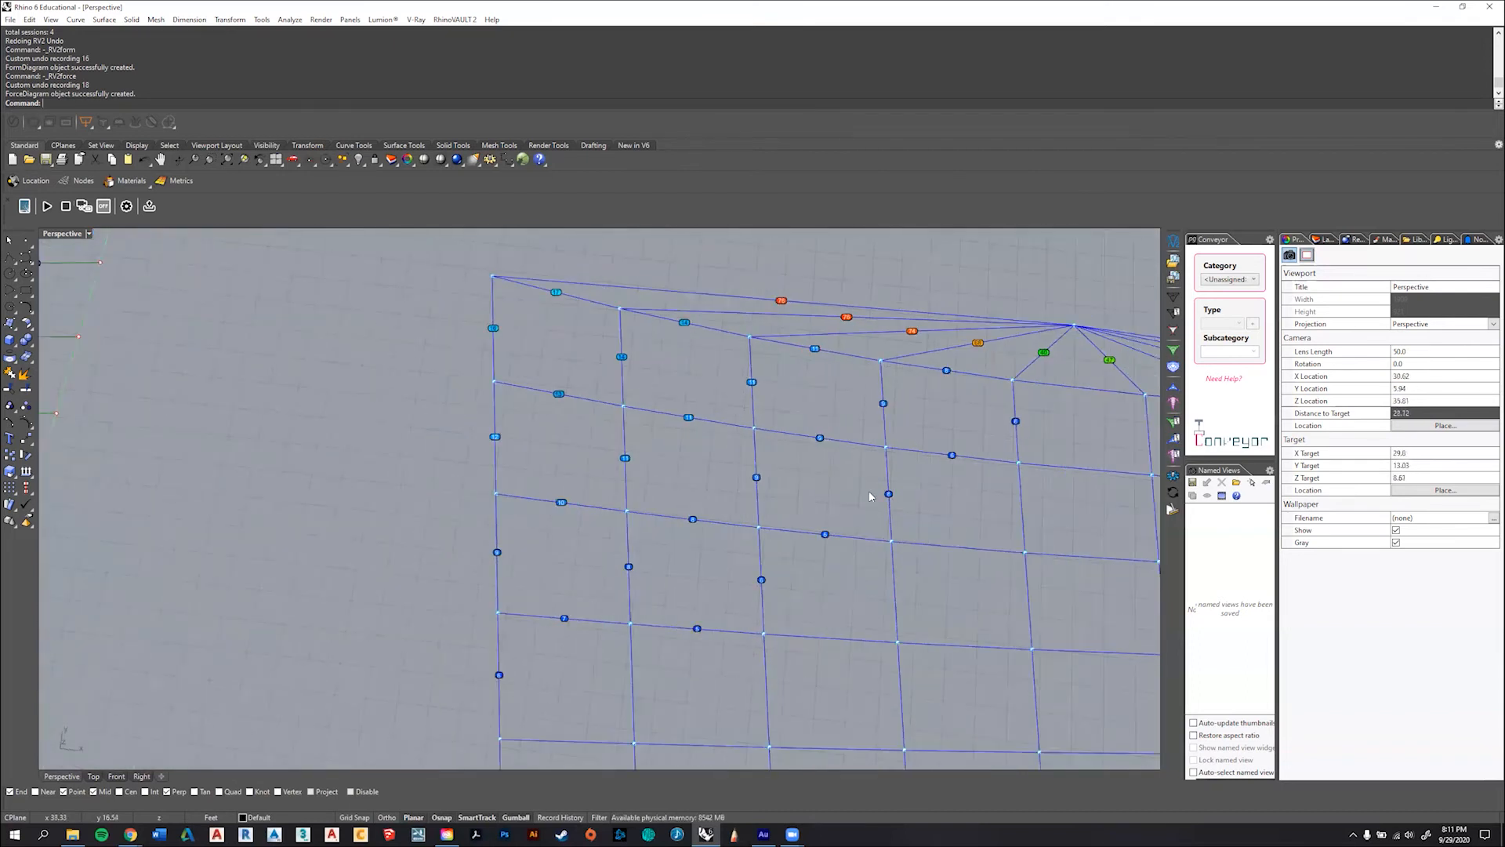
click(819, 436)
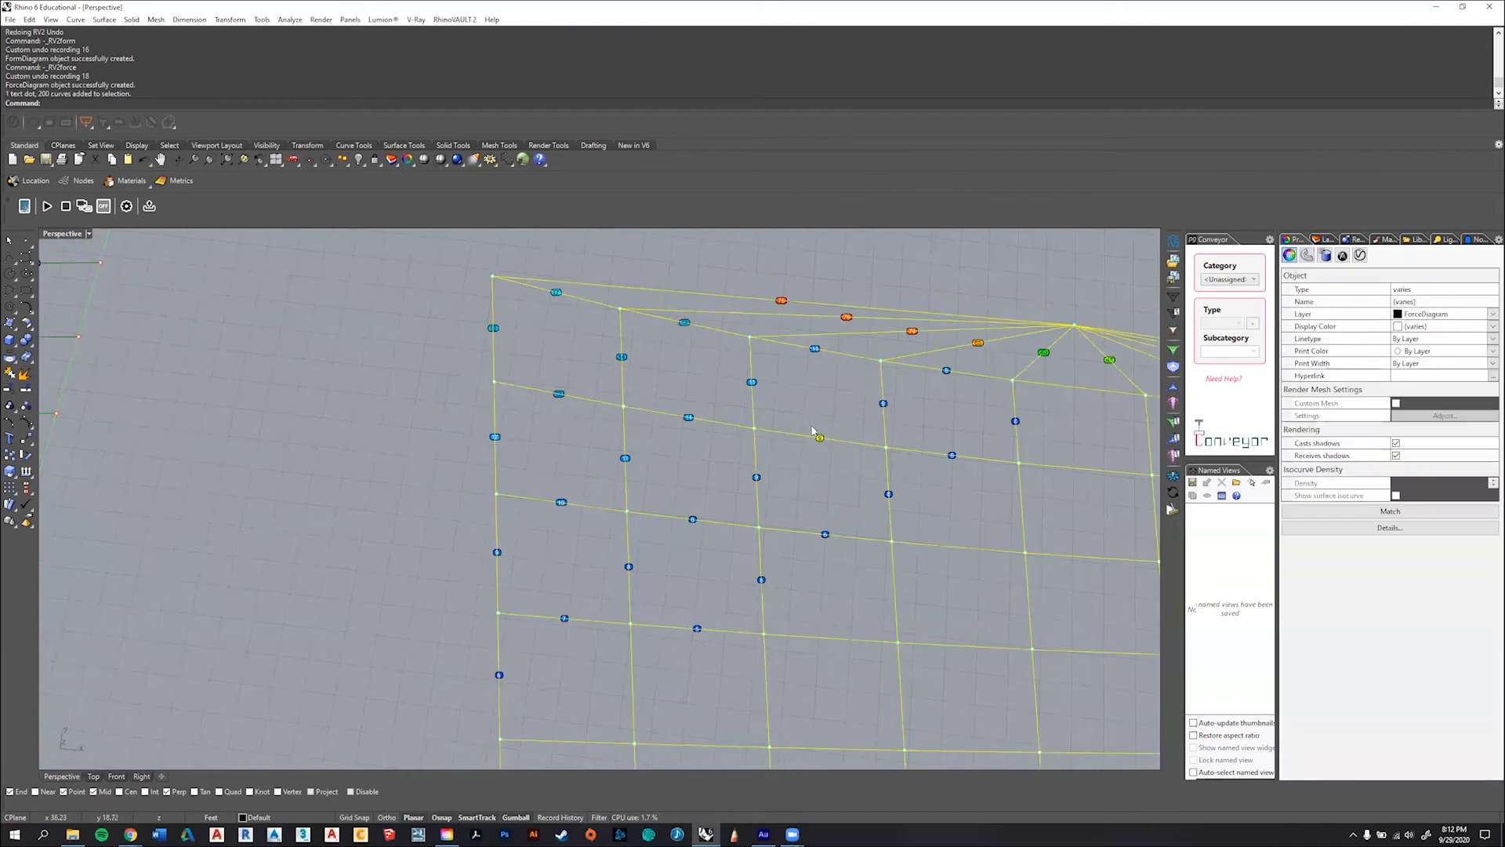
key(Escape)
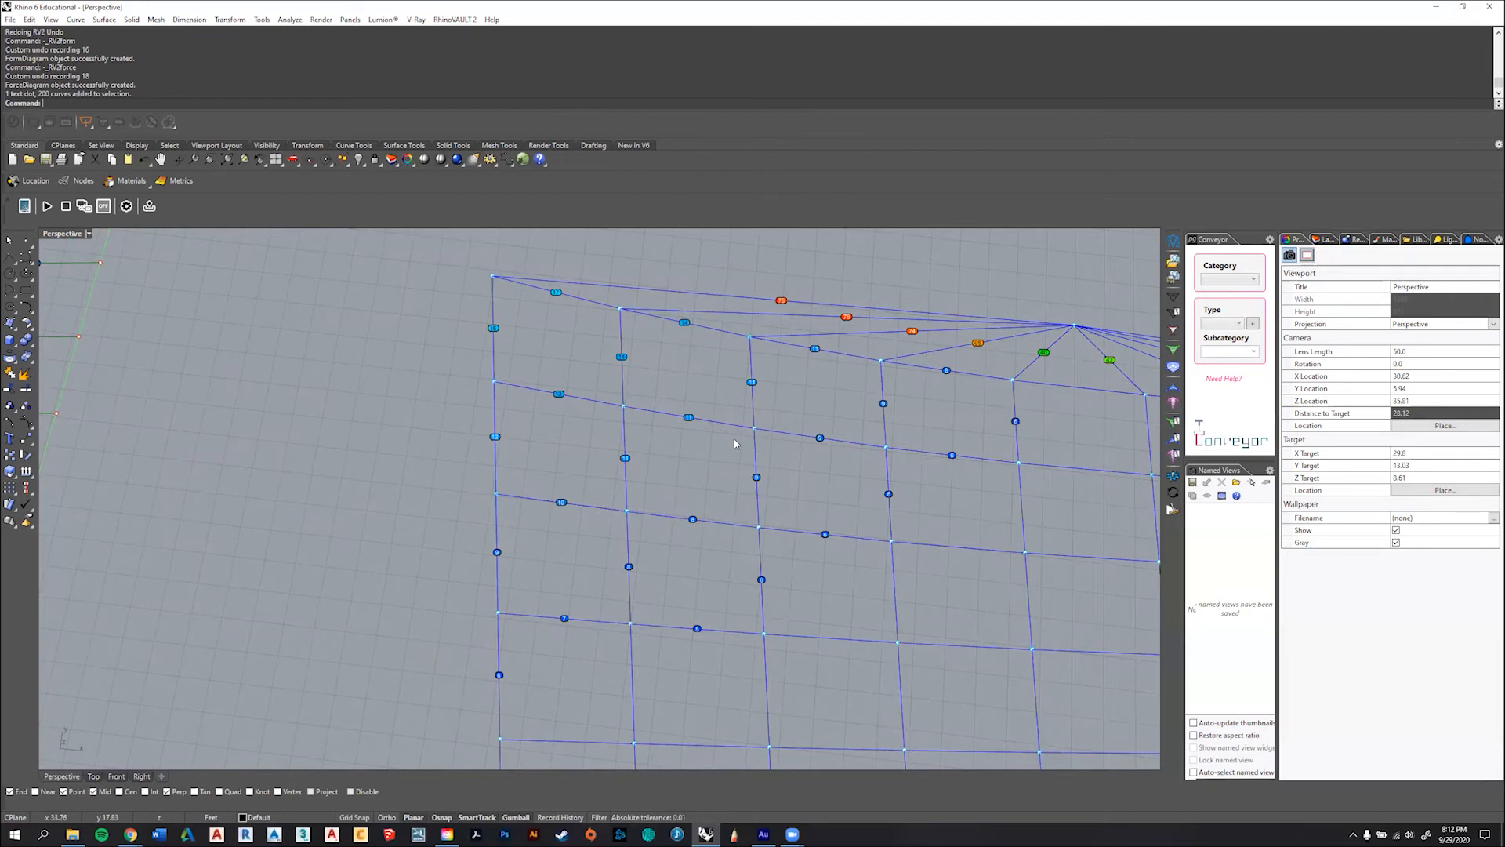
click(881, 394)
key(Escape)
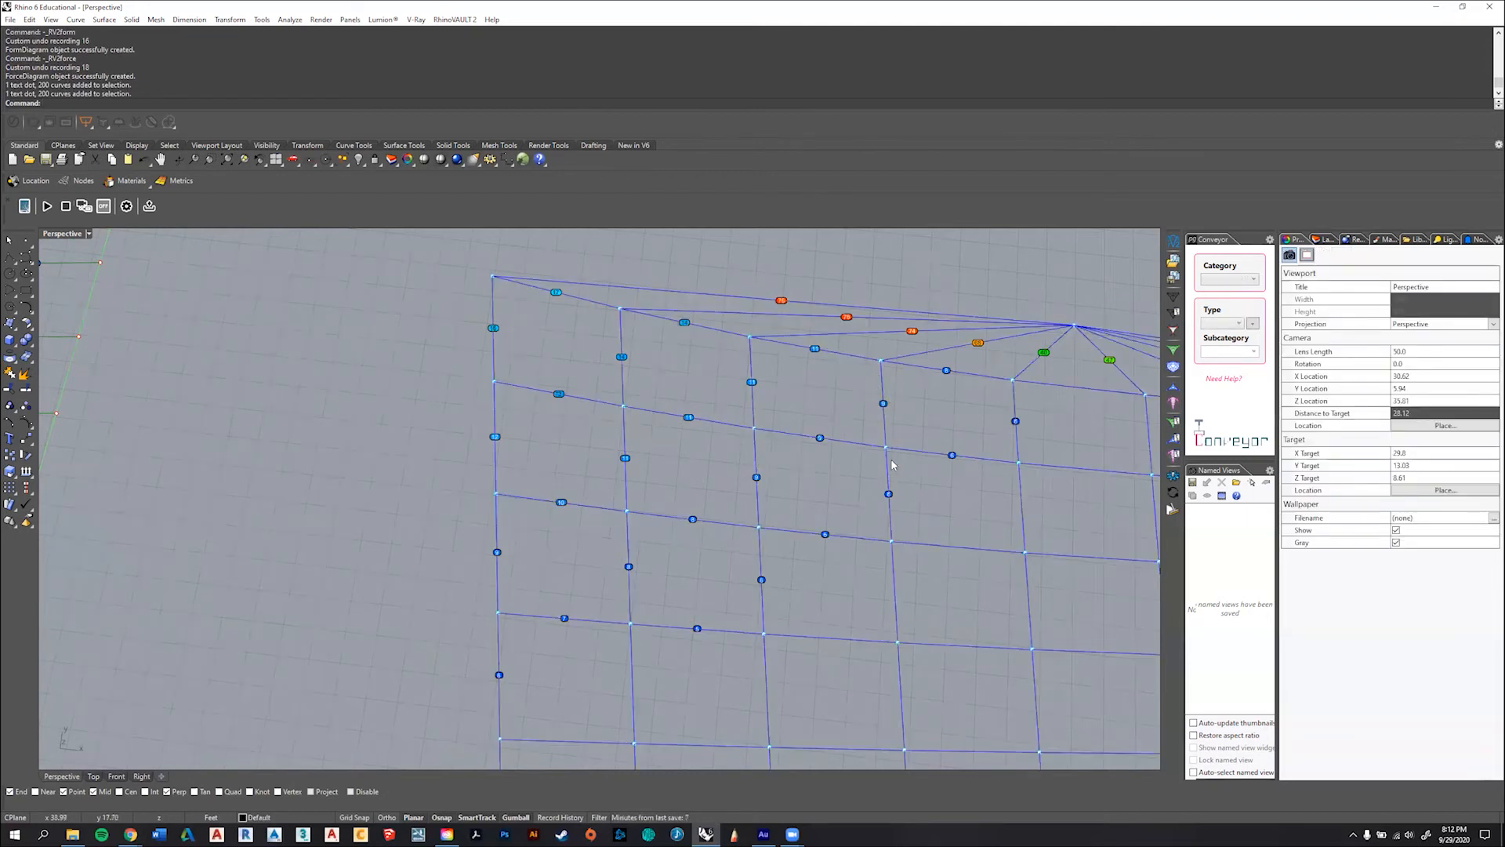
scroll(892, 465, down, 10)
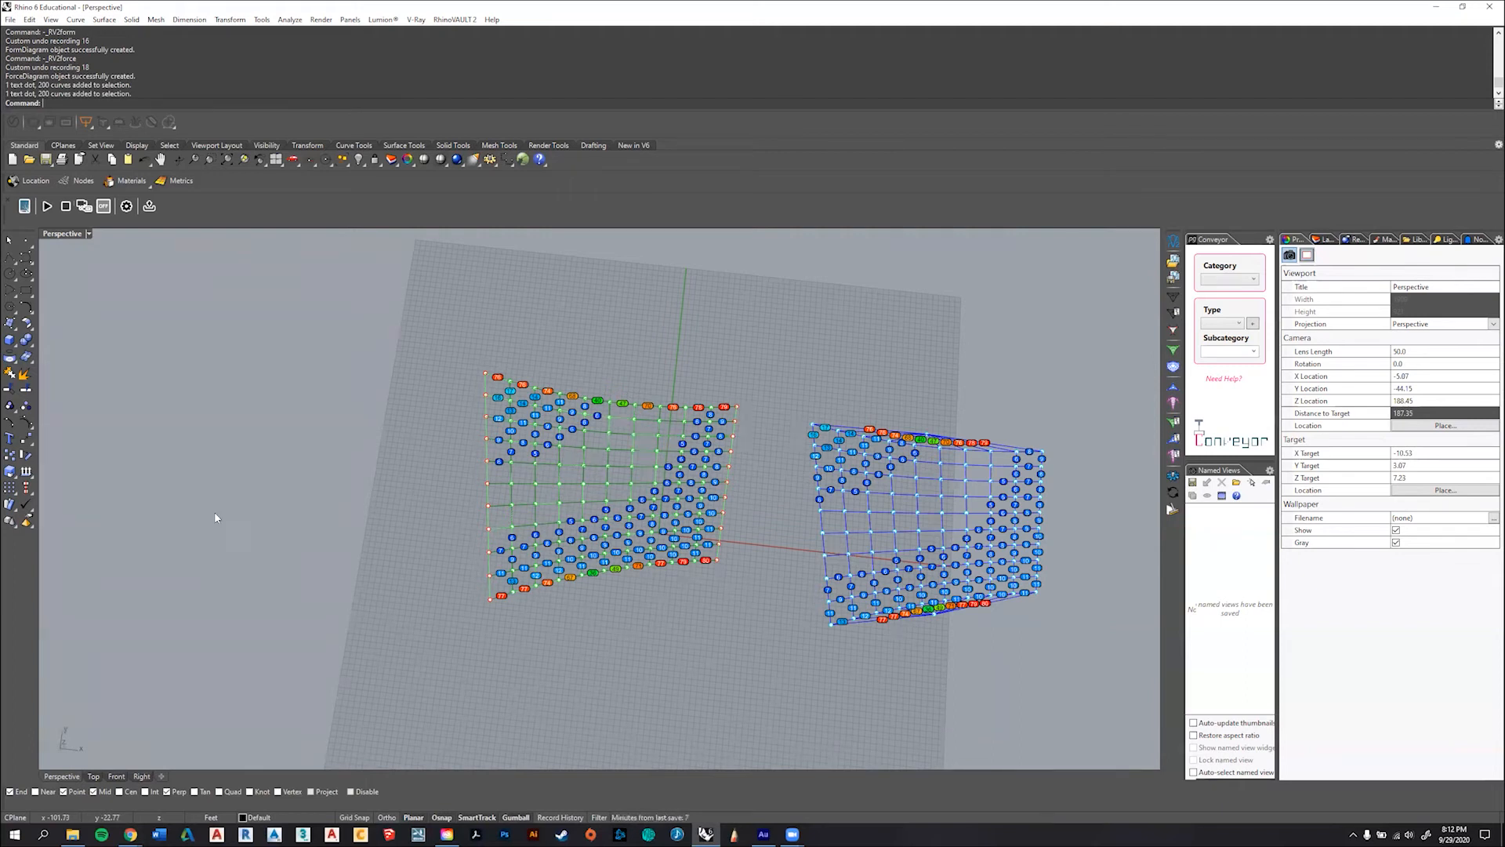
- Run the horizontal equilibrium solver with the Alpha parallelisation weight set to form40
click(1173, 387)
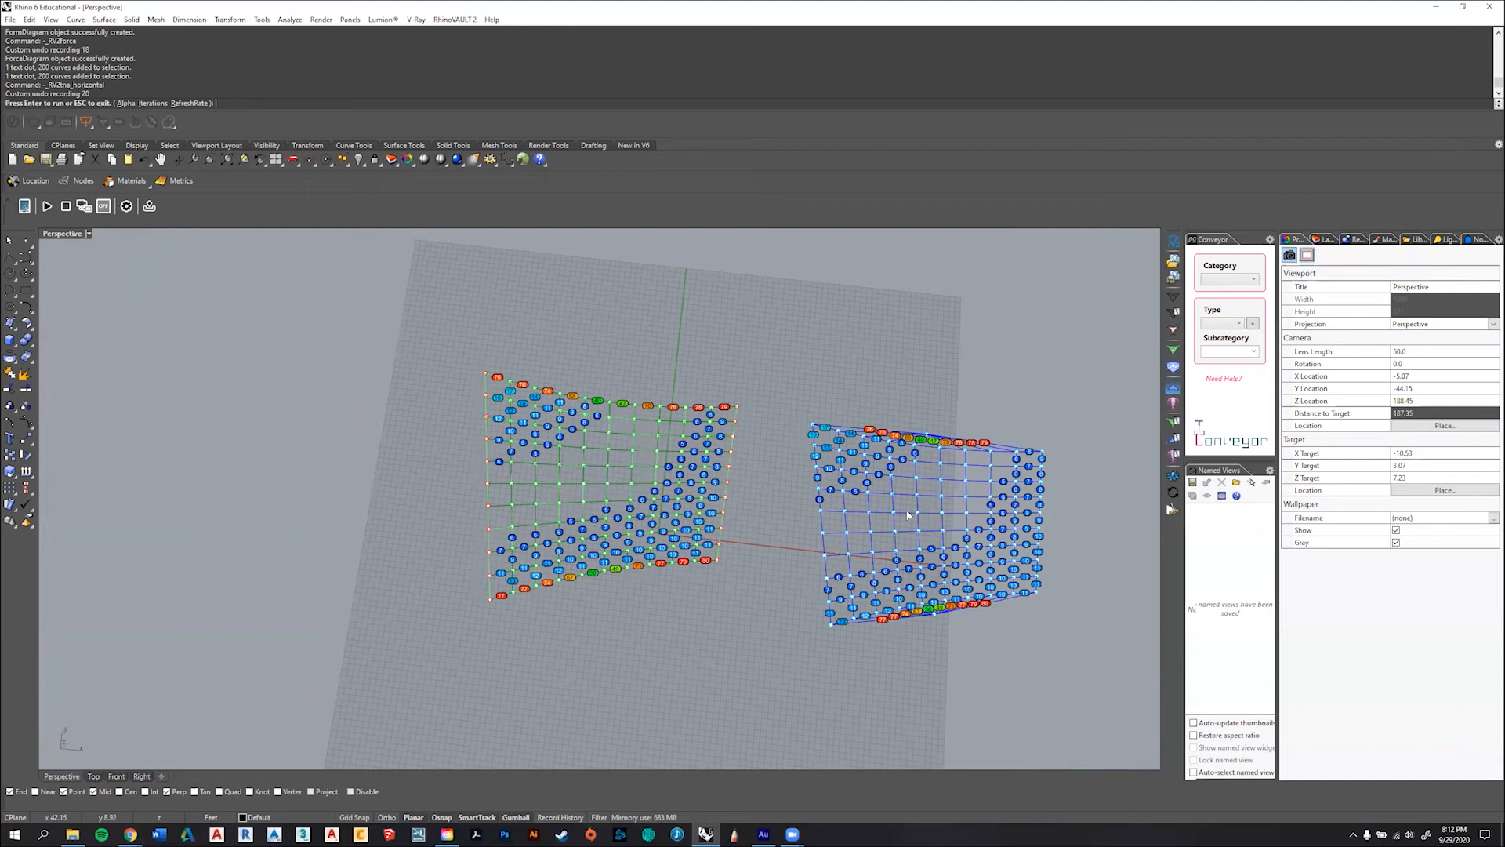
click(127, 103)
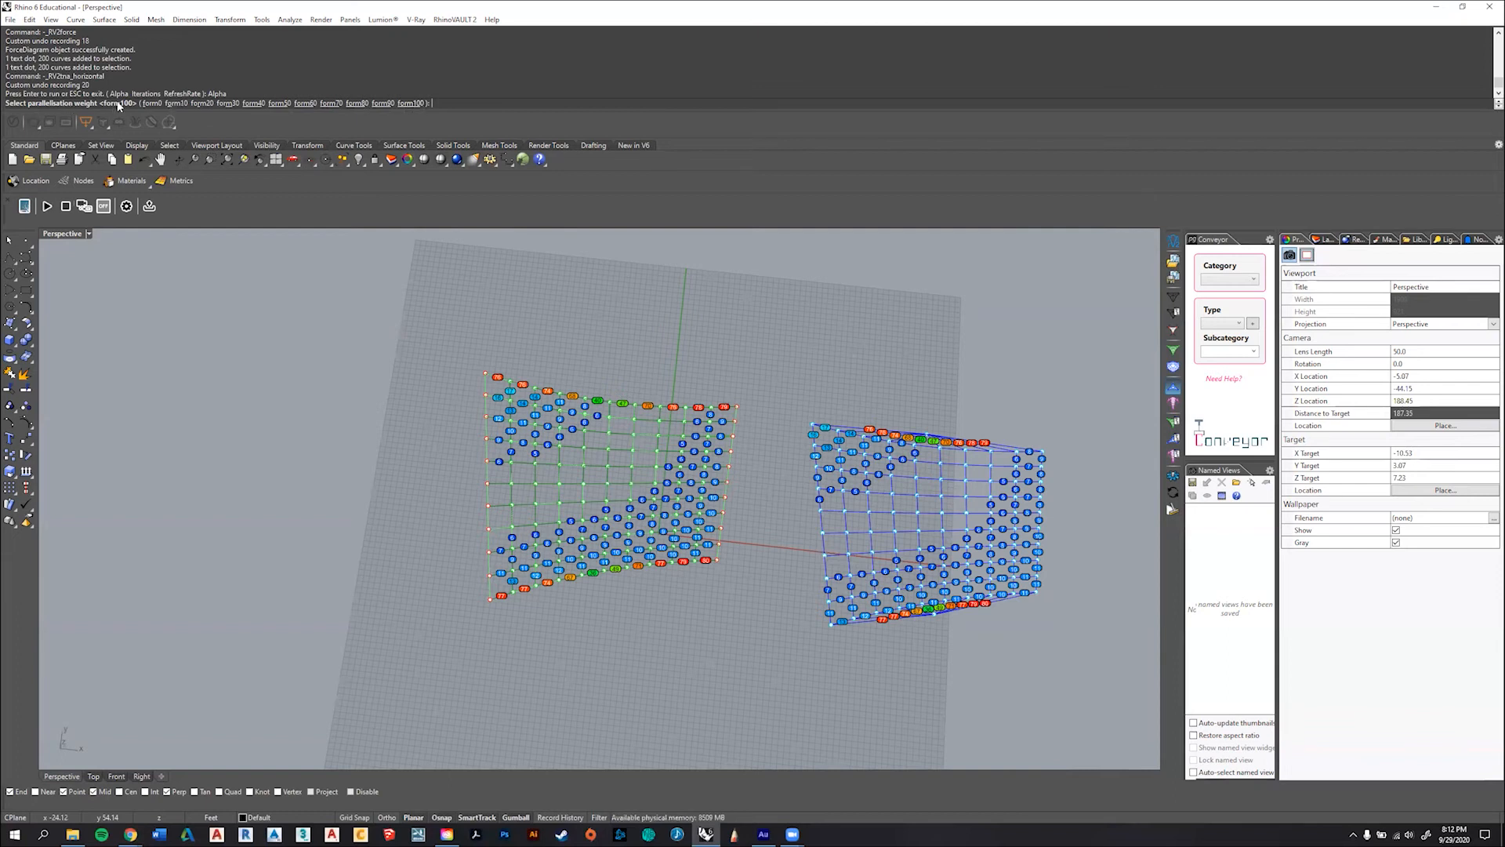
click(251, 104)
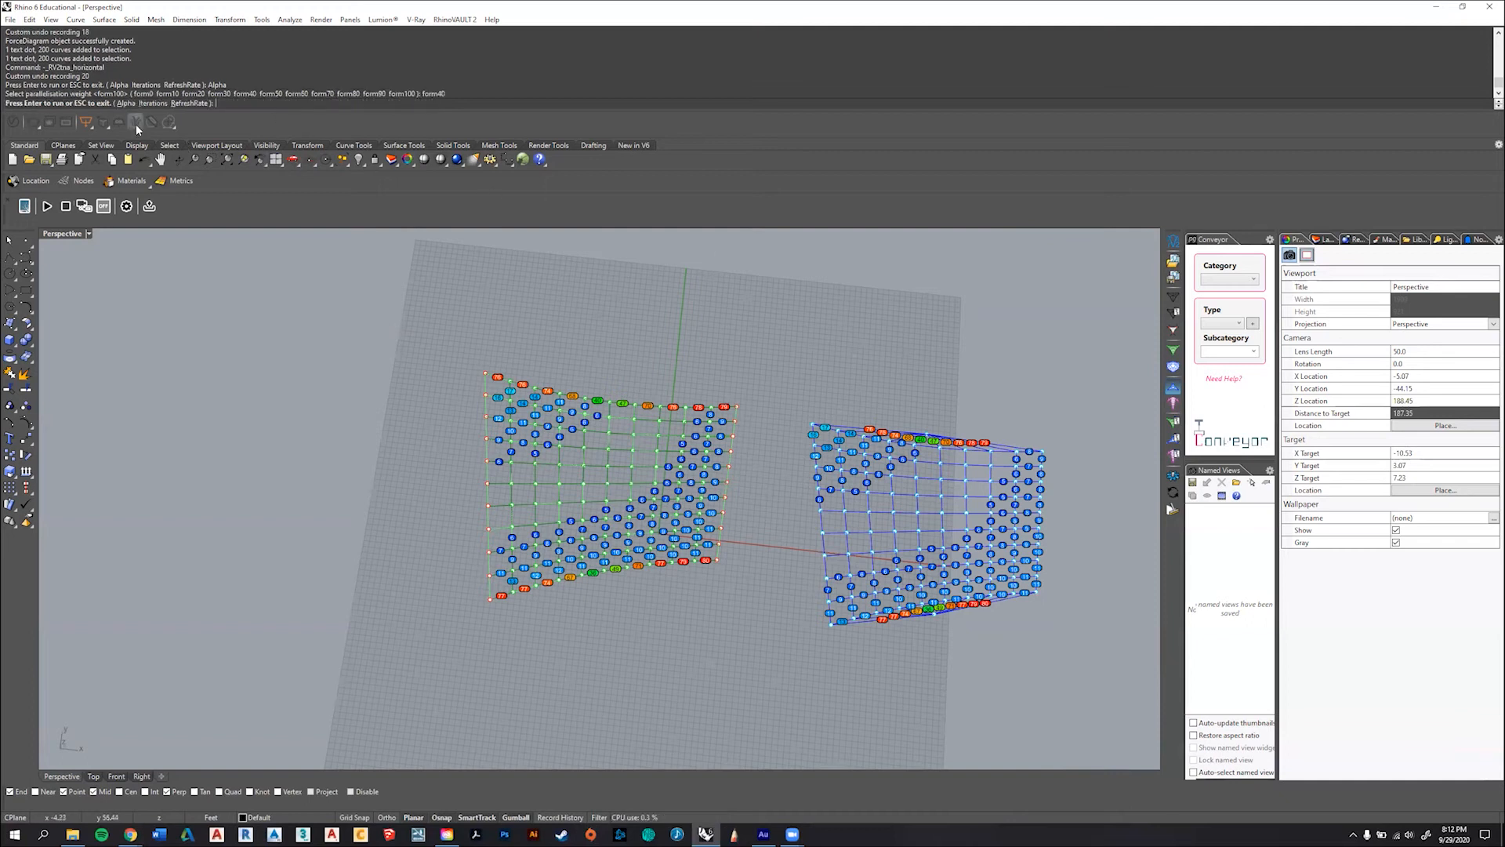
key(Return)
key(Escape)
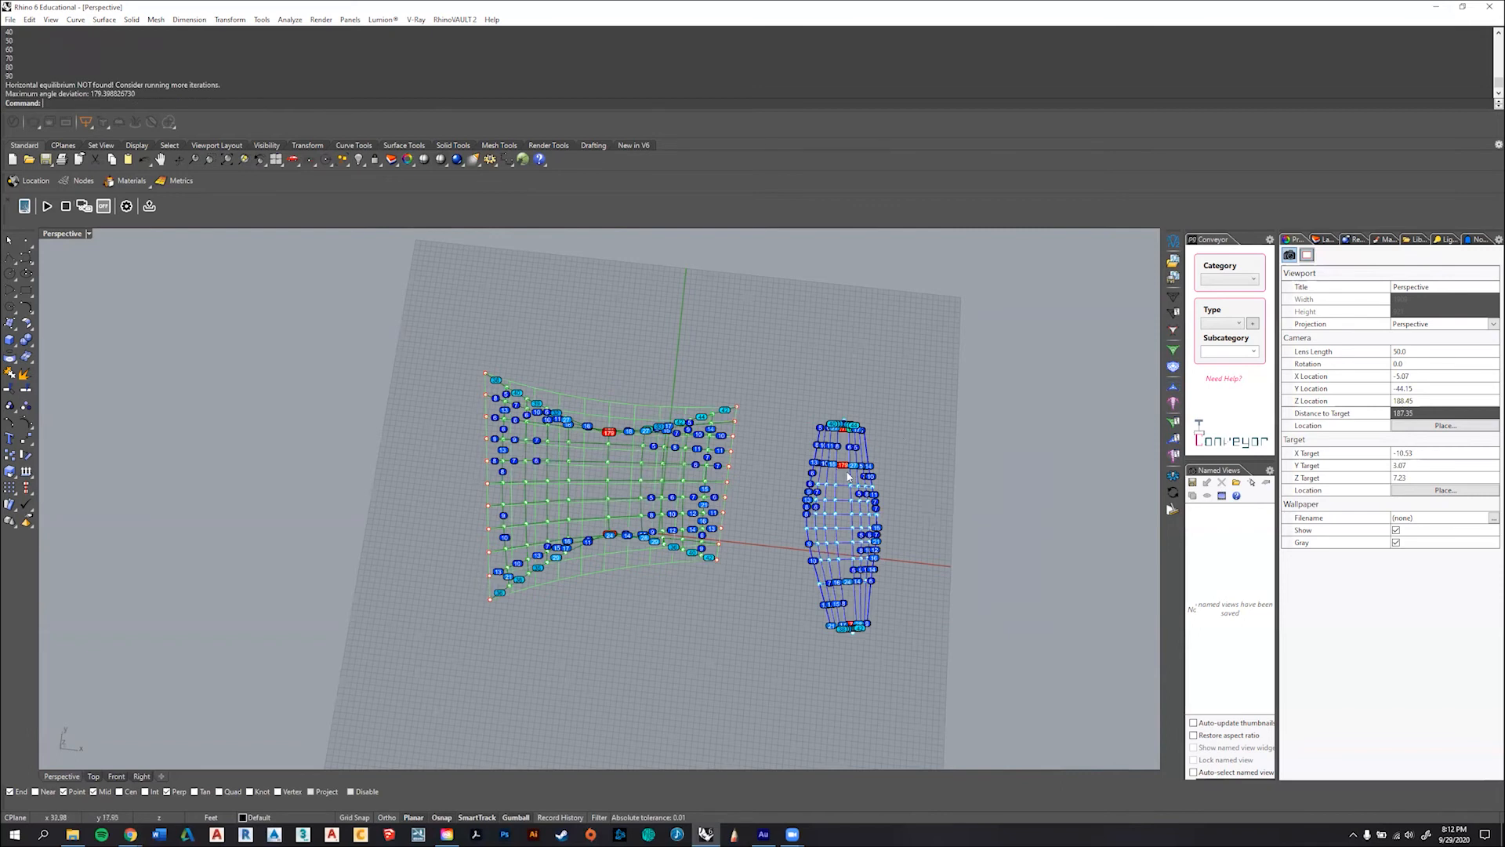
- Run the vertical equilibrium solver on the form and force diagrams, accepting the default target height
scroll(862, 470, up, 5)
scroll(833, 506, down, 5)
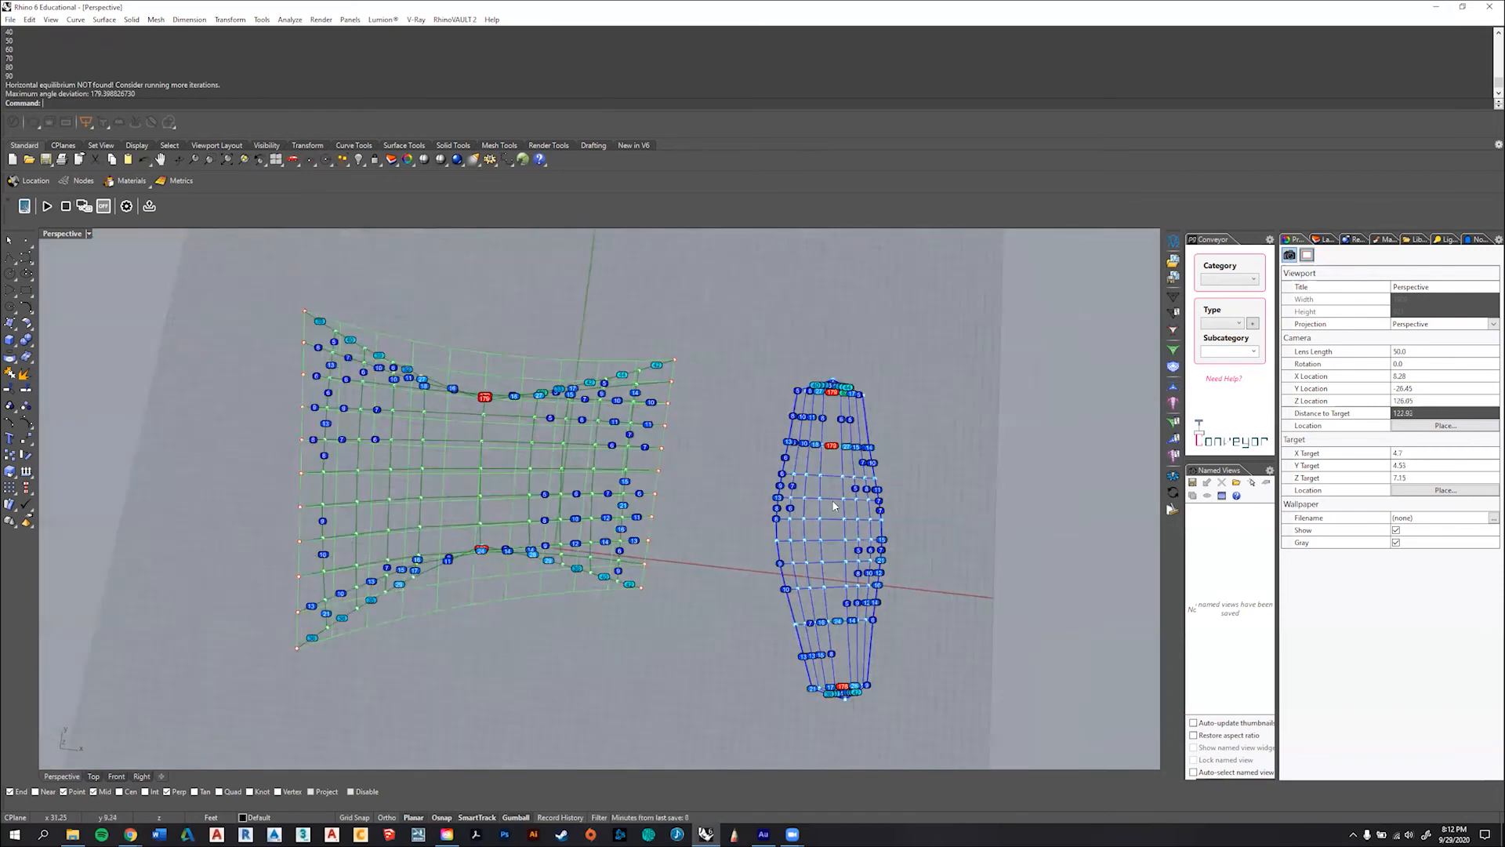
scroll(665, 524, up, 10)
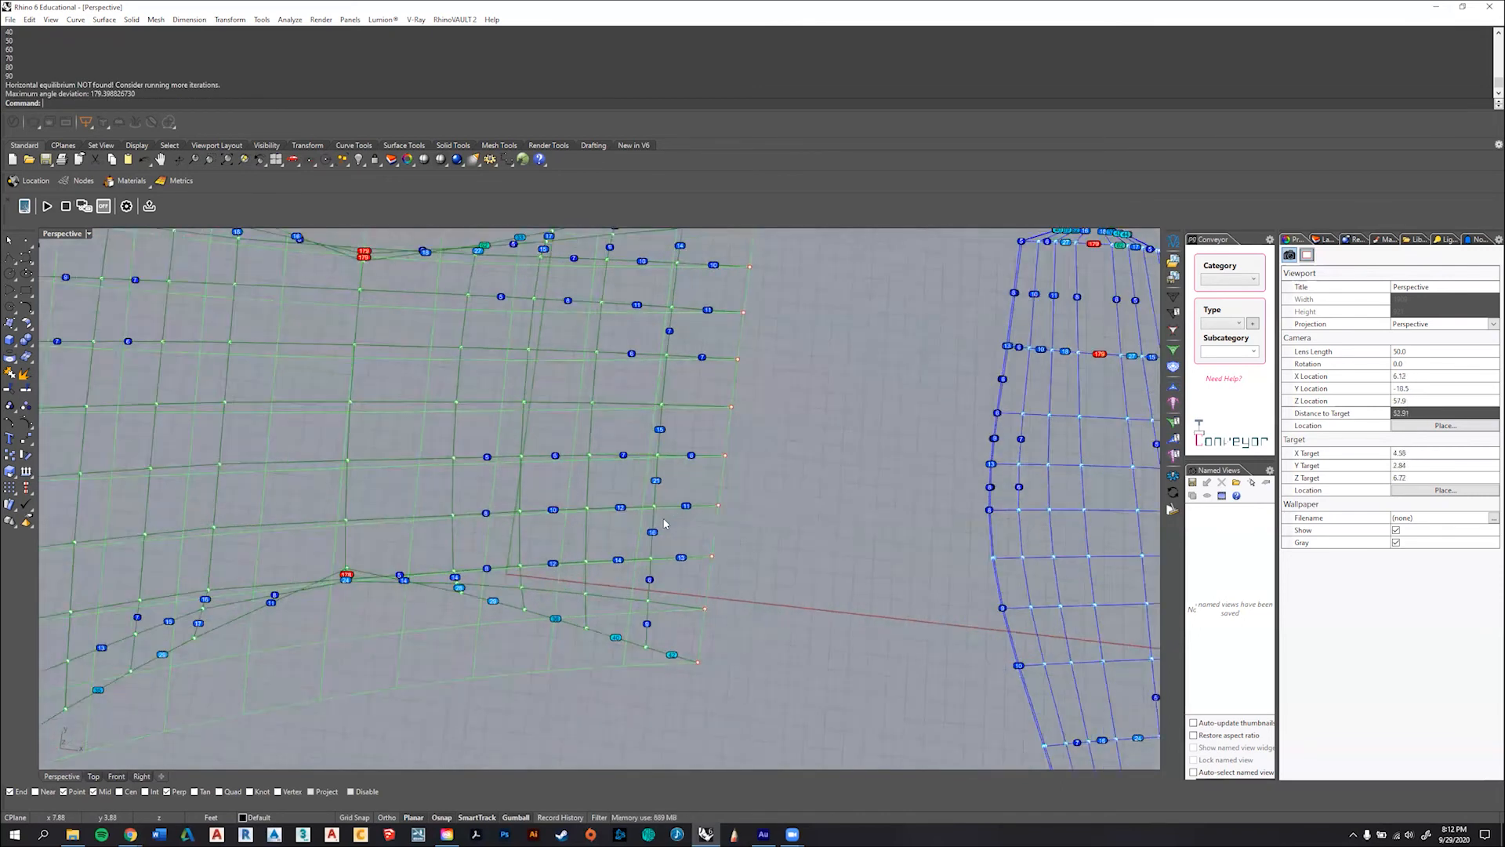
scroll(665, 524, down, 4)
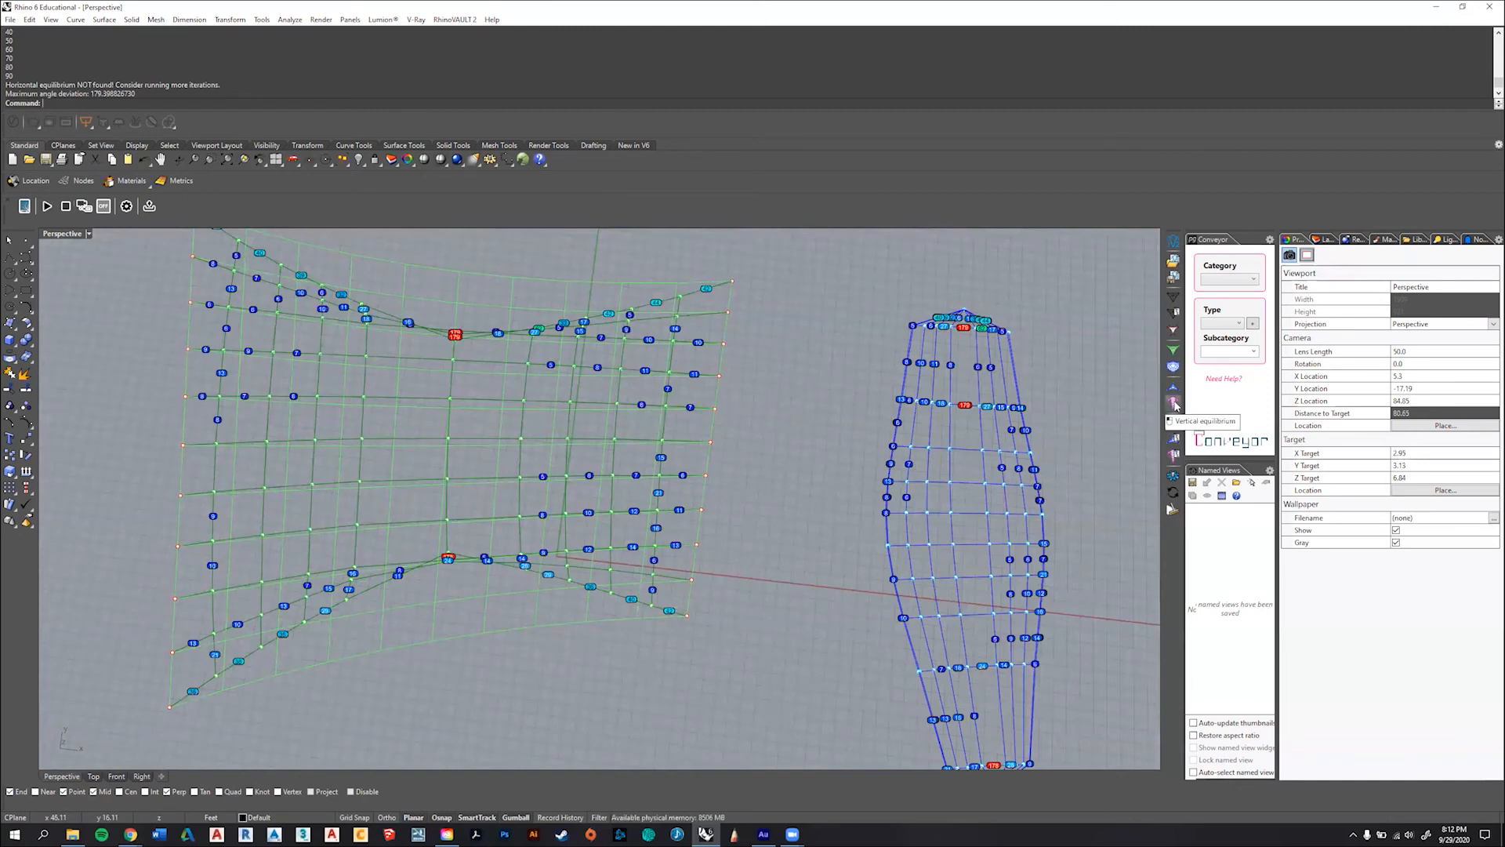
click(1175, 404)
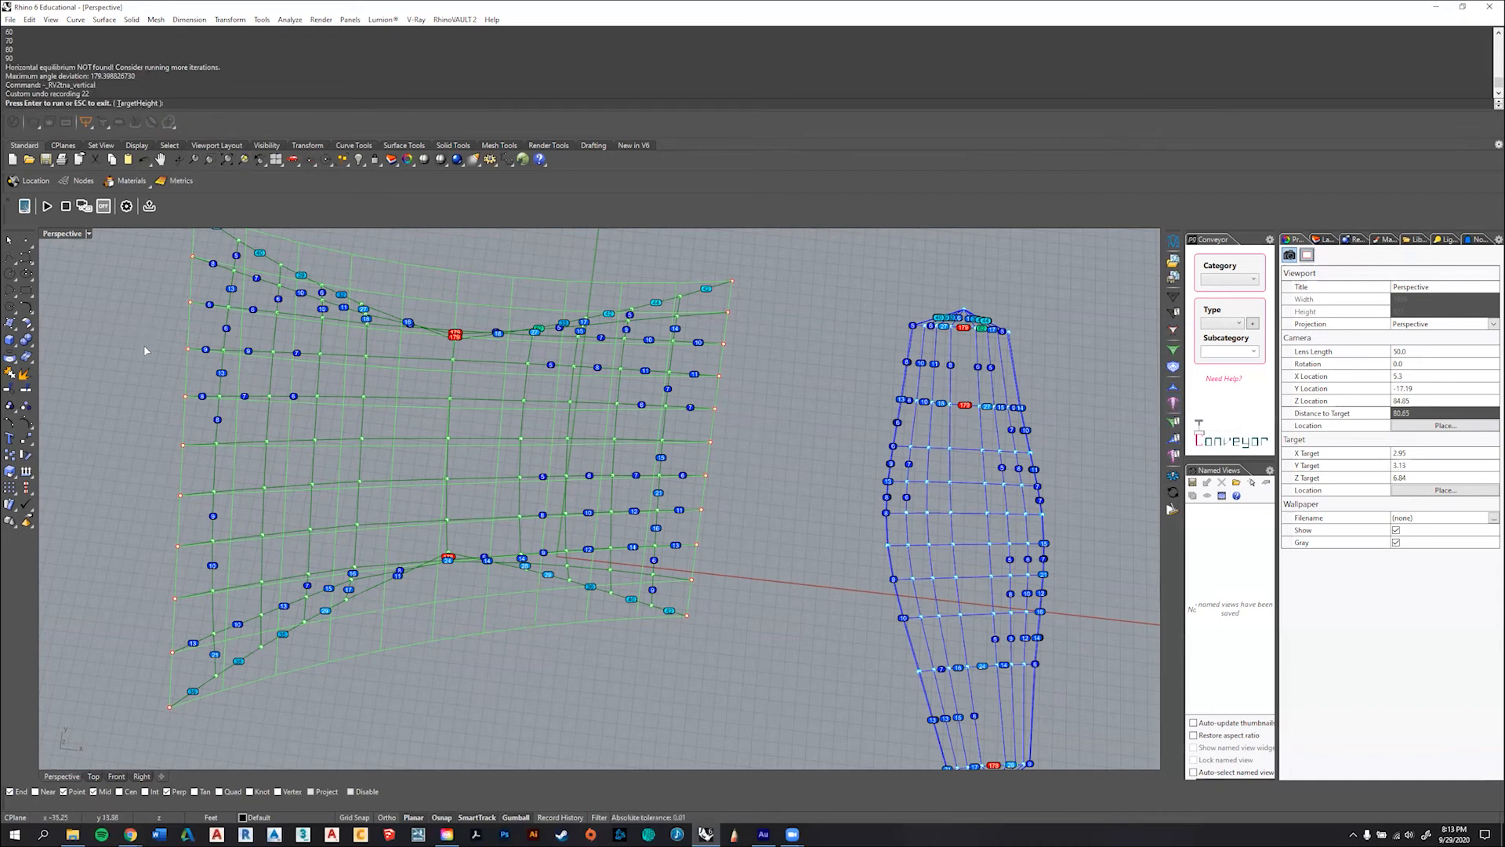
scroll(145, 350, up, 2)
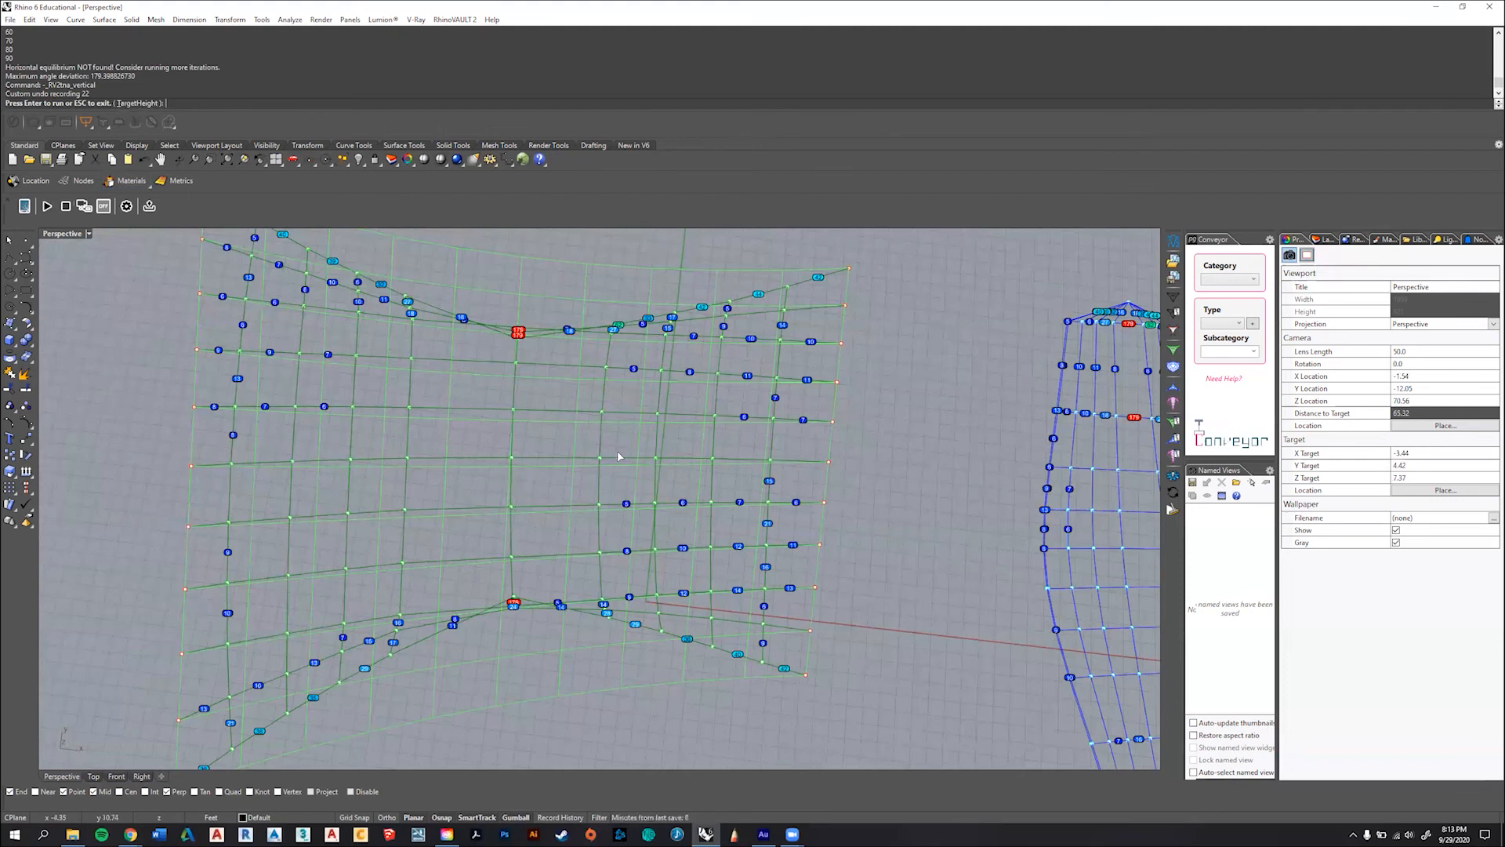
scroll(595, 456, down, 4)
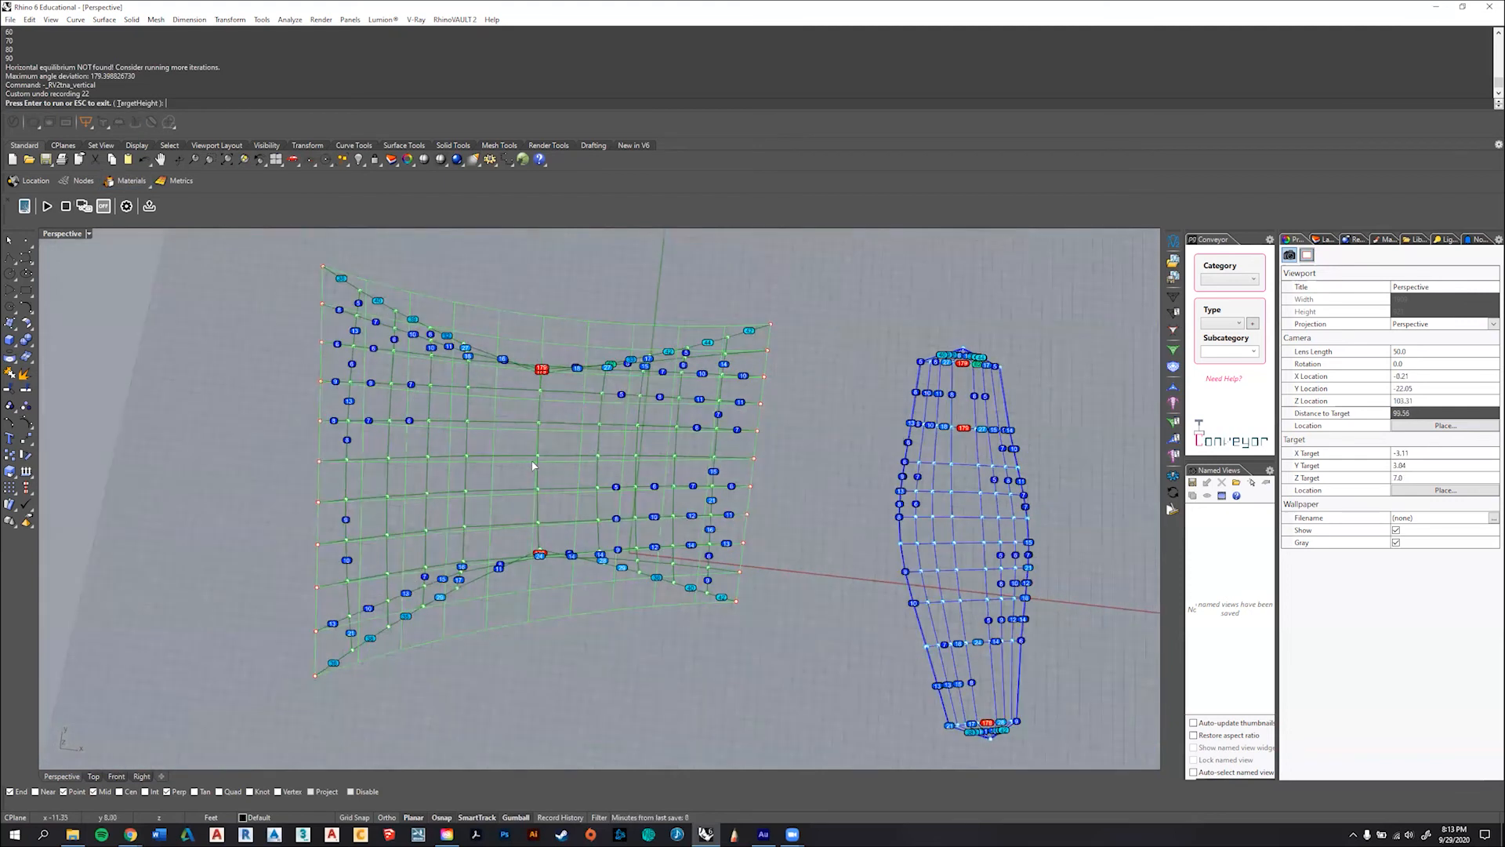
key(Return)
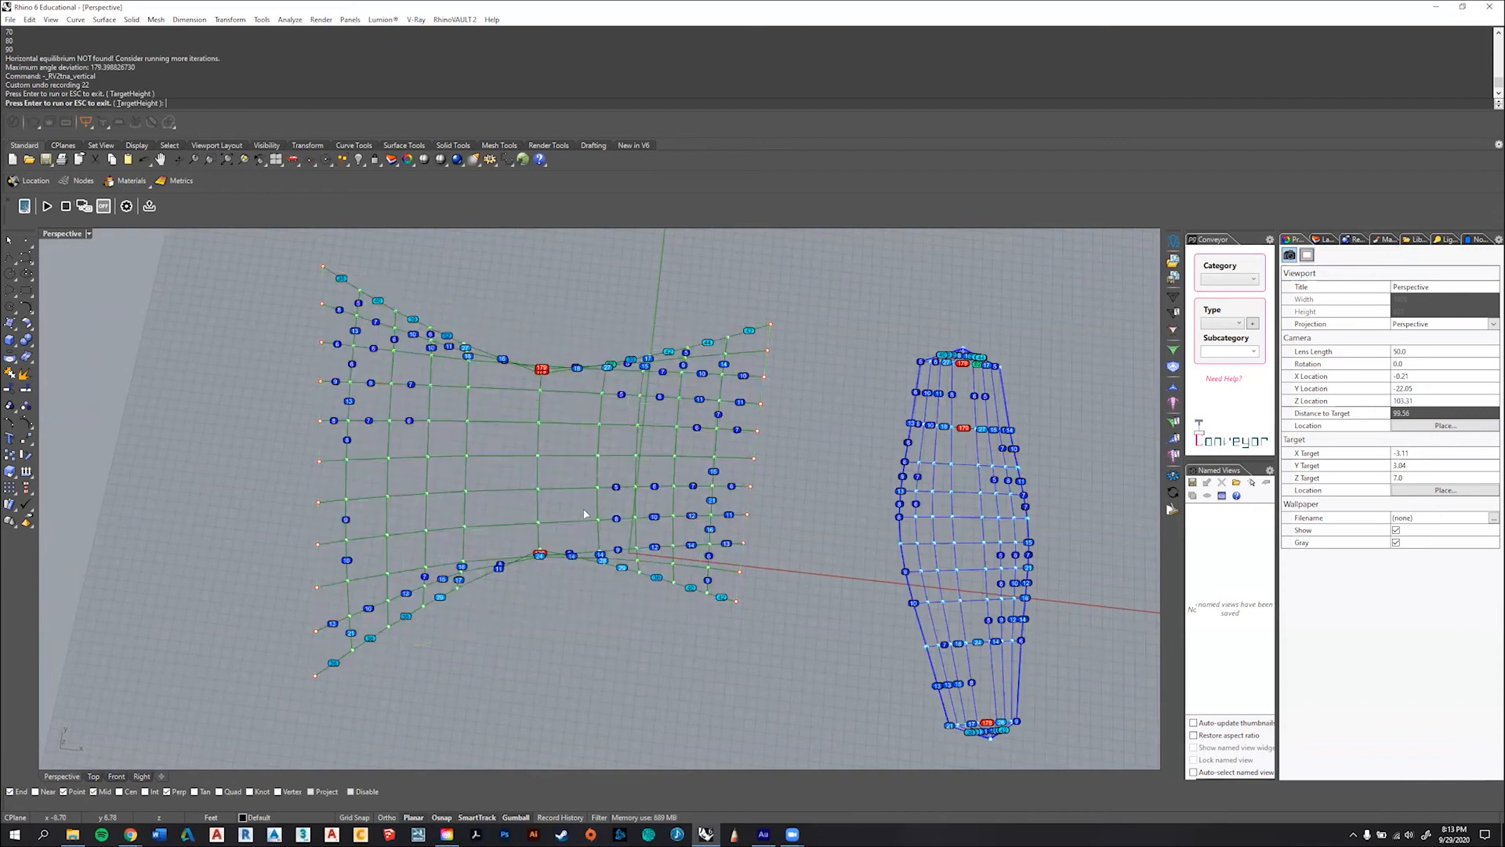
- Set the Perspective viewport's display mode to Shaded to show the thrust diagram as solid faces
right_drag(849, 546, 554, 436)
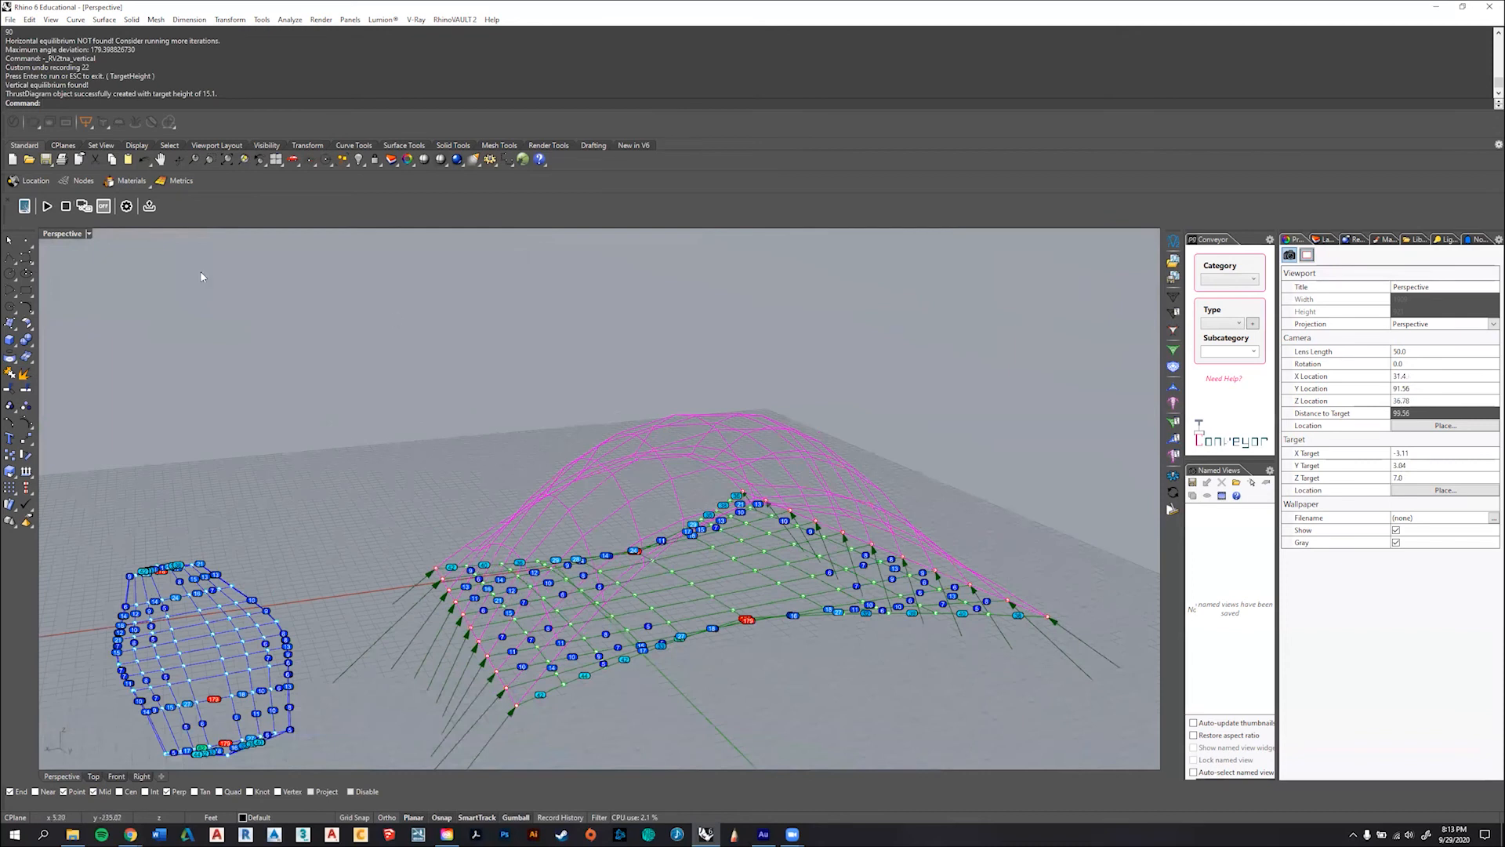
click(89, 234)
click(100, 279)
mouse_move(332, 376)
right_down()
mouse_move(528, 418)
mouse_move(615, 370)
mouse_move(632, 319)
mouse_move(578, 369)
mouse_move(551, 483)
right_up()
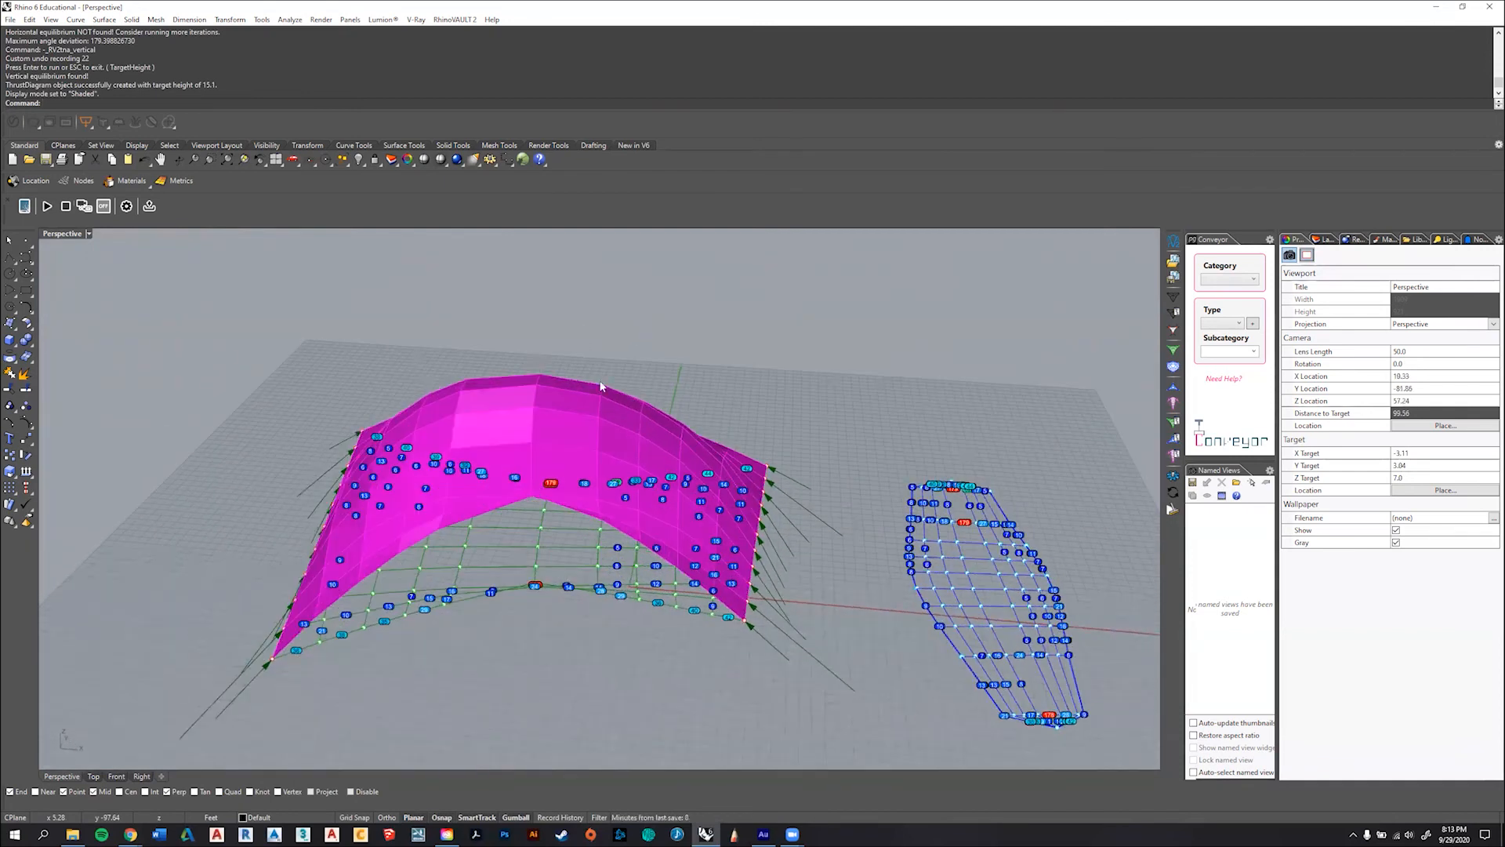
- Inspect the arched thrust diagram and the reaction arrows at its supports from low and angled views
right_drag(876, 468, 477, 424)
click(449, 400)
click(594, 403)
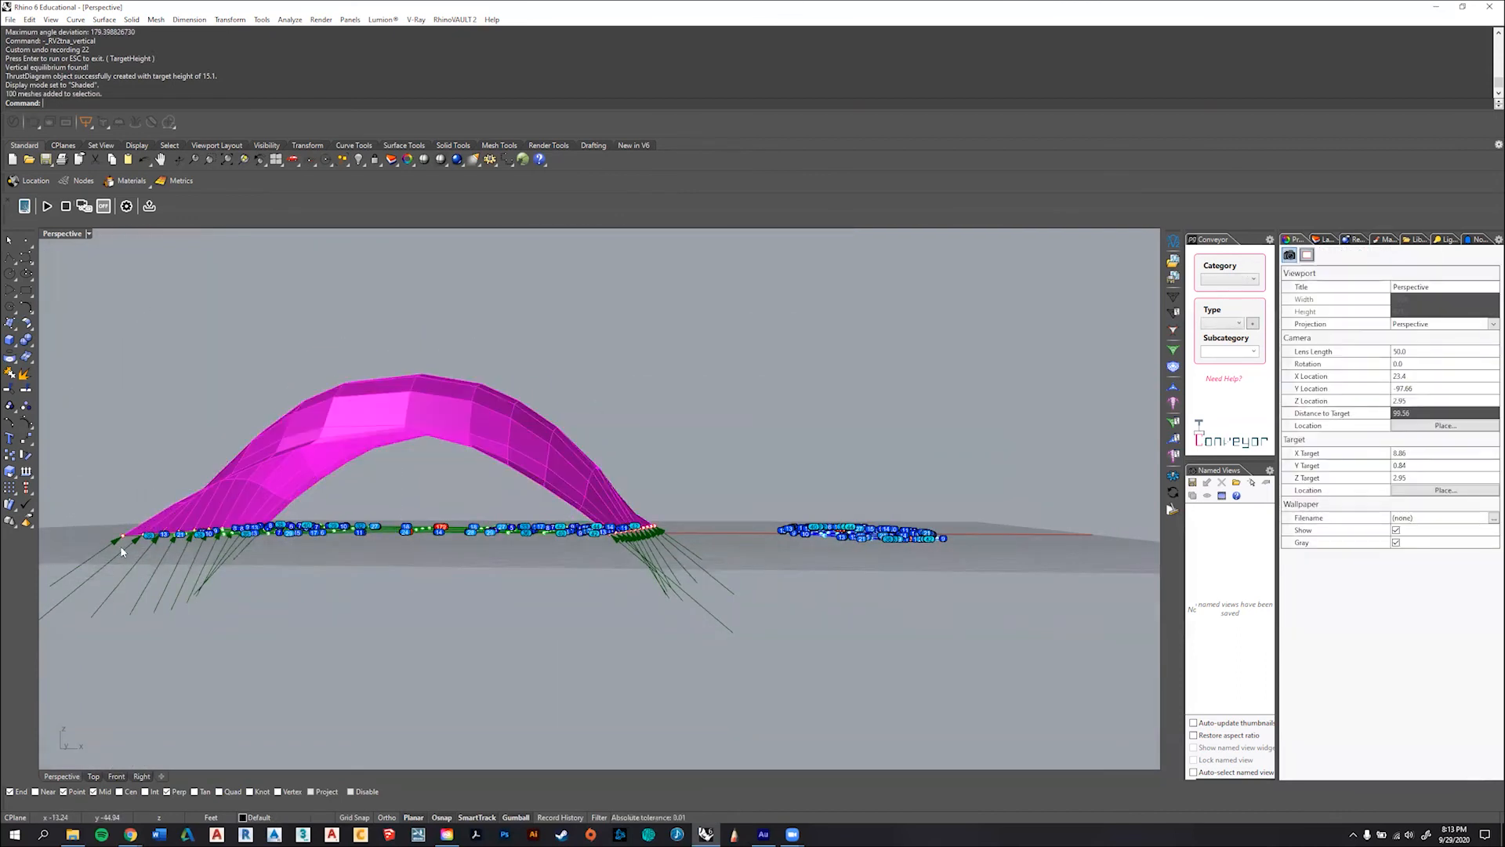
click(486, 407)
click(339, 349)
right_drag(339, 349, 166, 487)
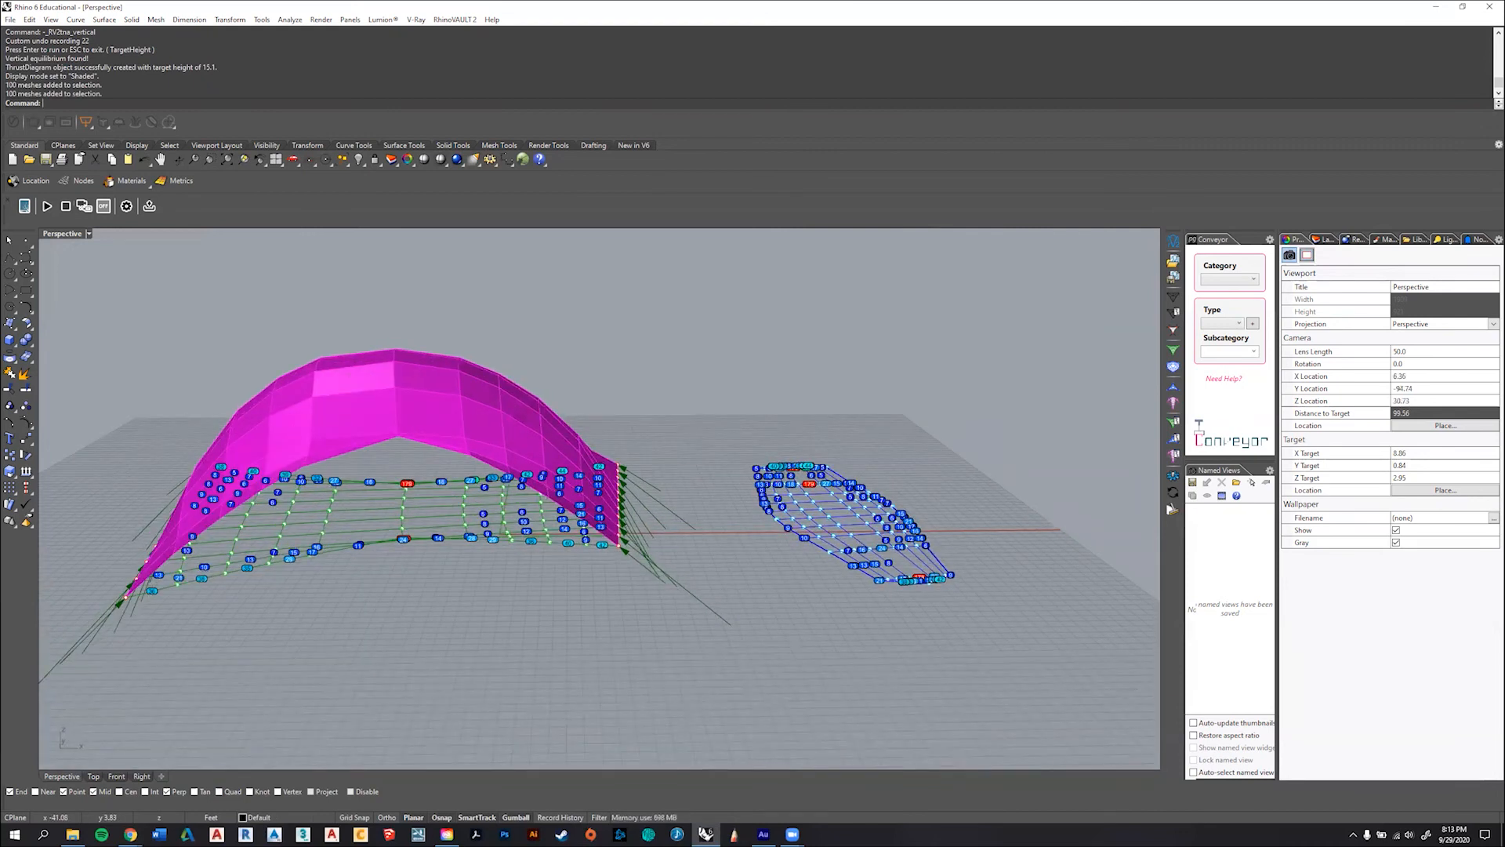
mouse_move(605, 611)
right_down()
mouse_move(549, 616)
mouse_move(710, 615)
mouse_move(590, 551)
mouse_move(541, 598)
mouse_move(585, 628)
right_up()
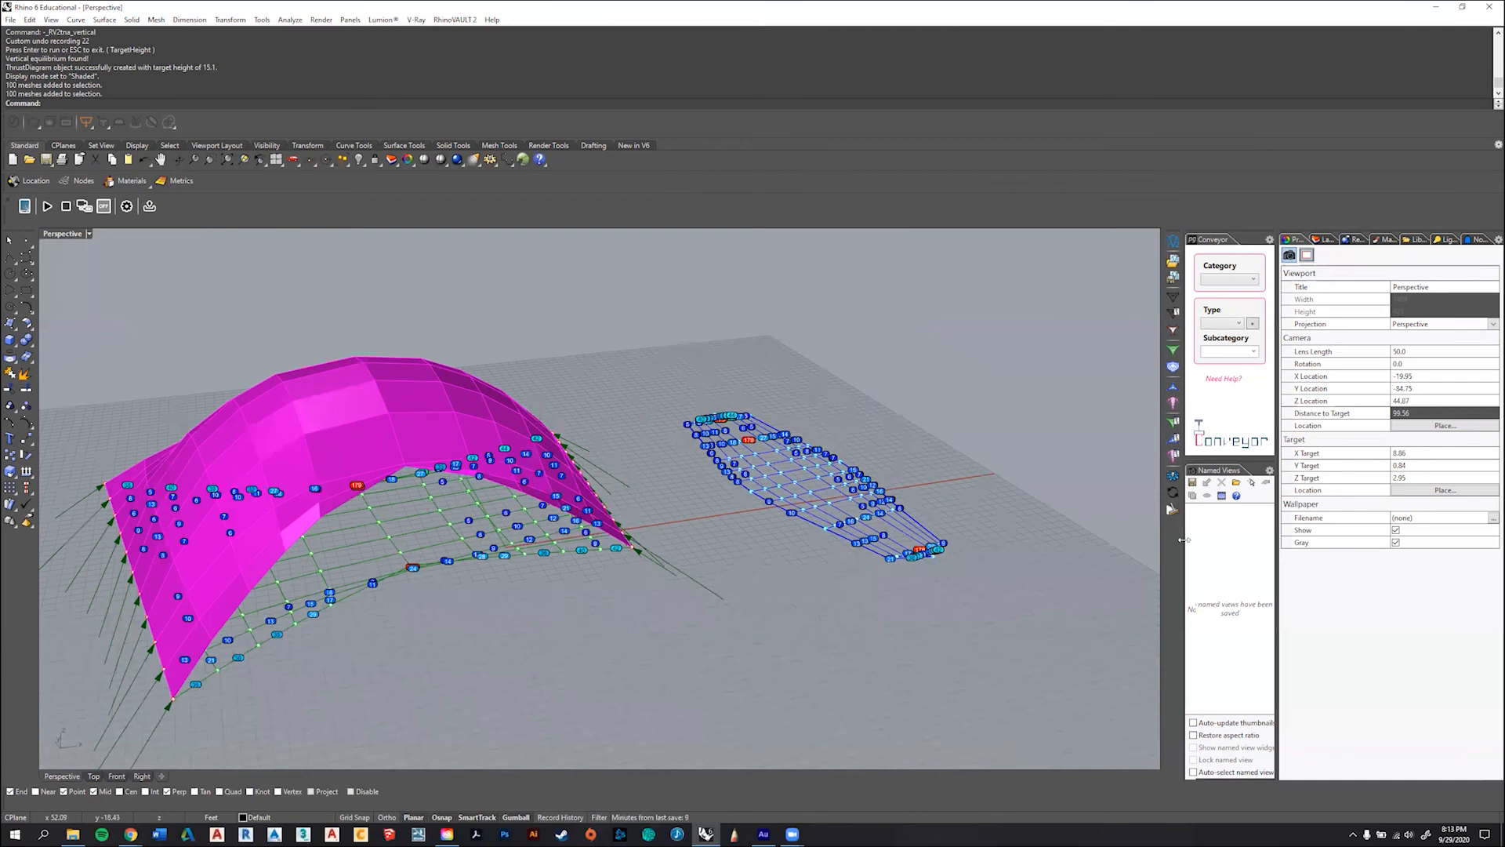
- Turn off the display of angles in the RhinoVAULT settings and apply the change
click(1173, 476)
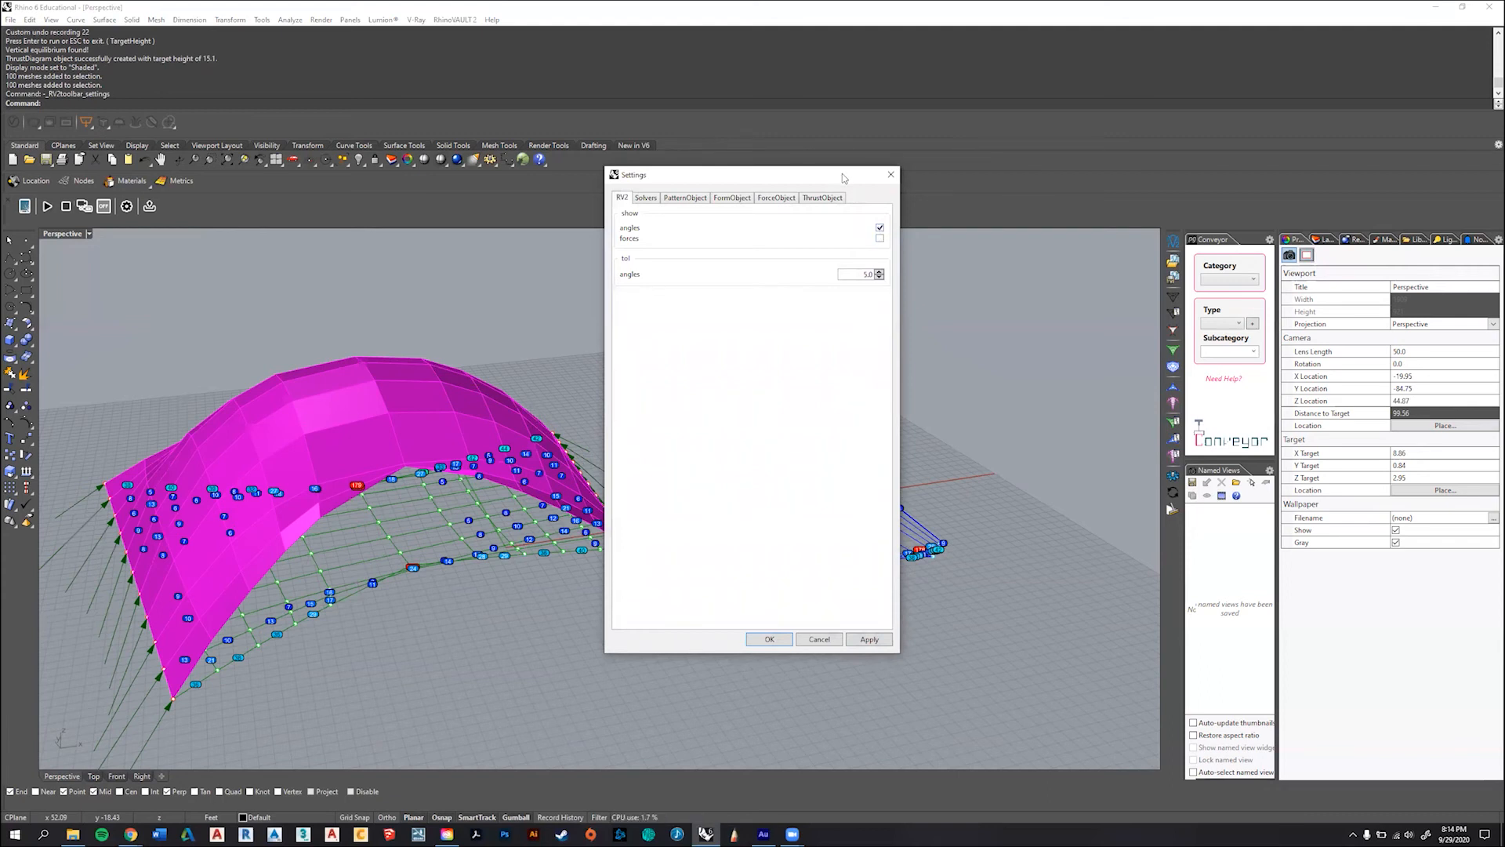
drag(841, 174, 1140, 159)
click(1179, 213)
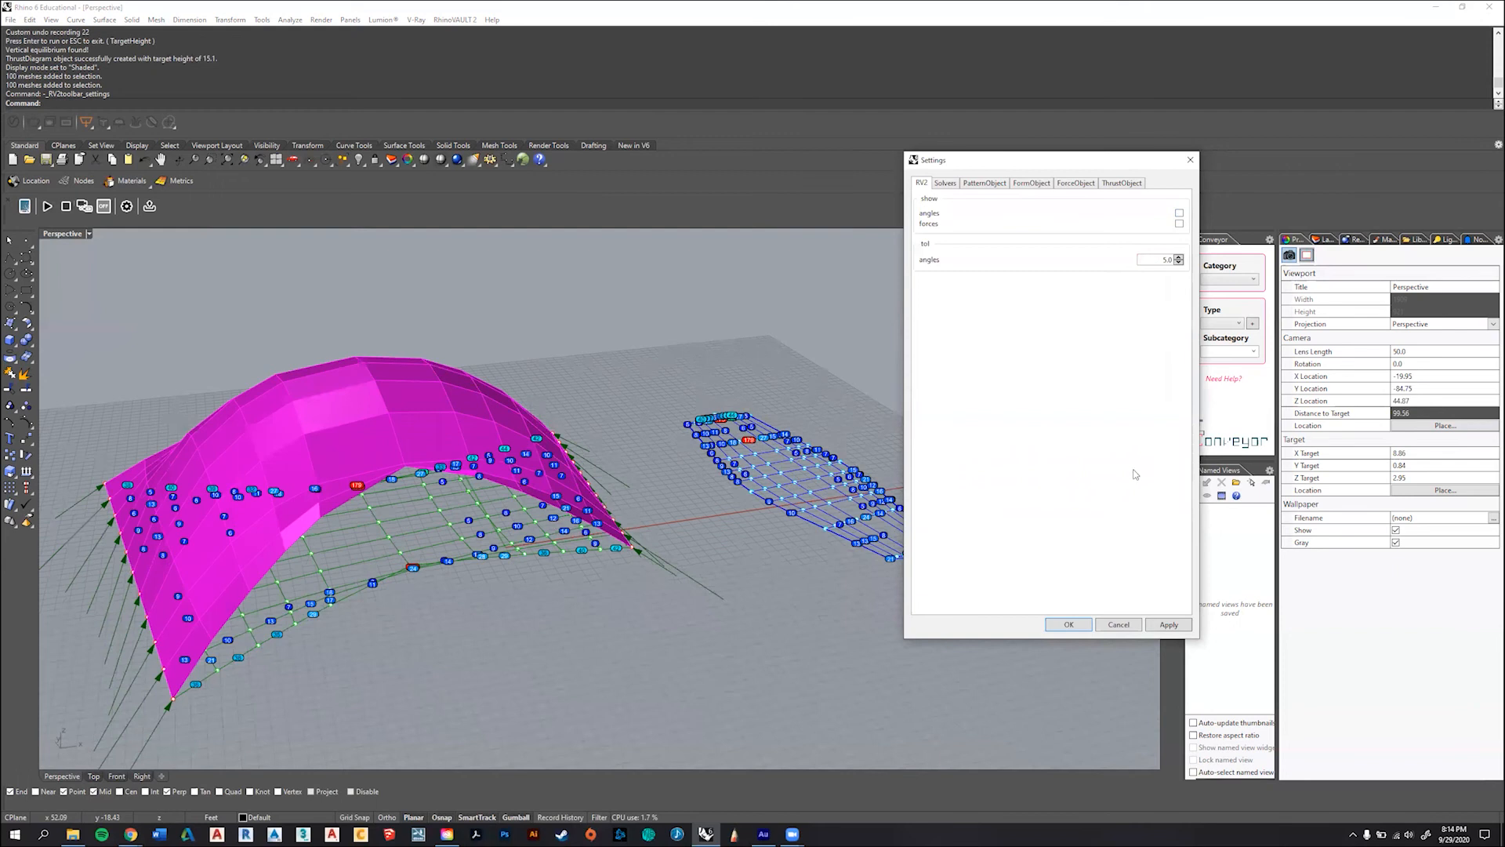
click(1169, 625)
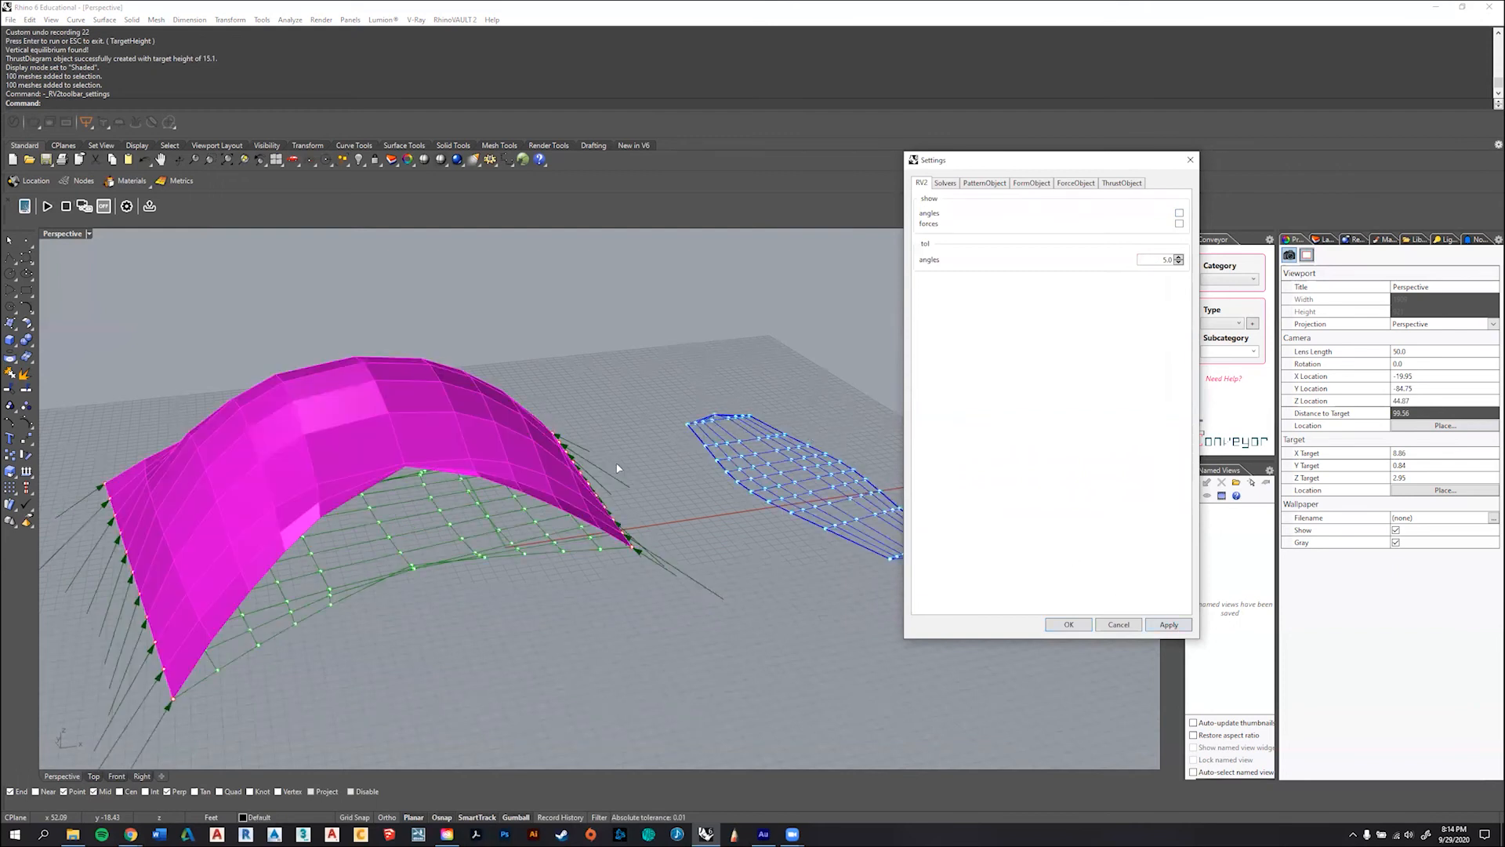
- Turn on the display of forces in the RV2 settings and apply it to the diagrams
click(1179, 223)
click(1164, 627)
right_drag(749, 498, 854, 483)
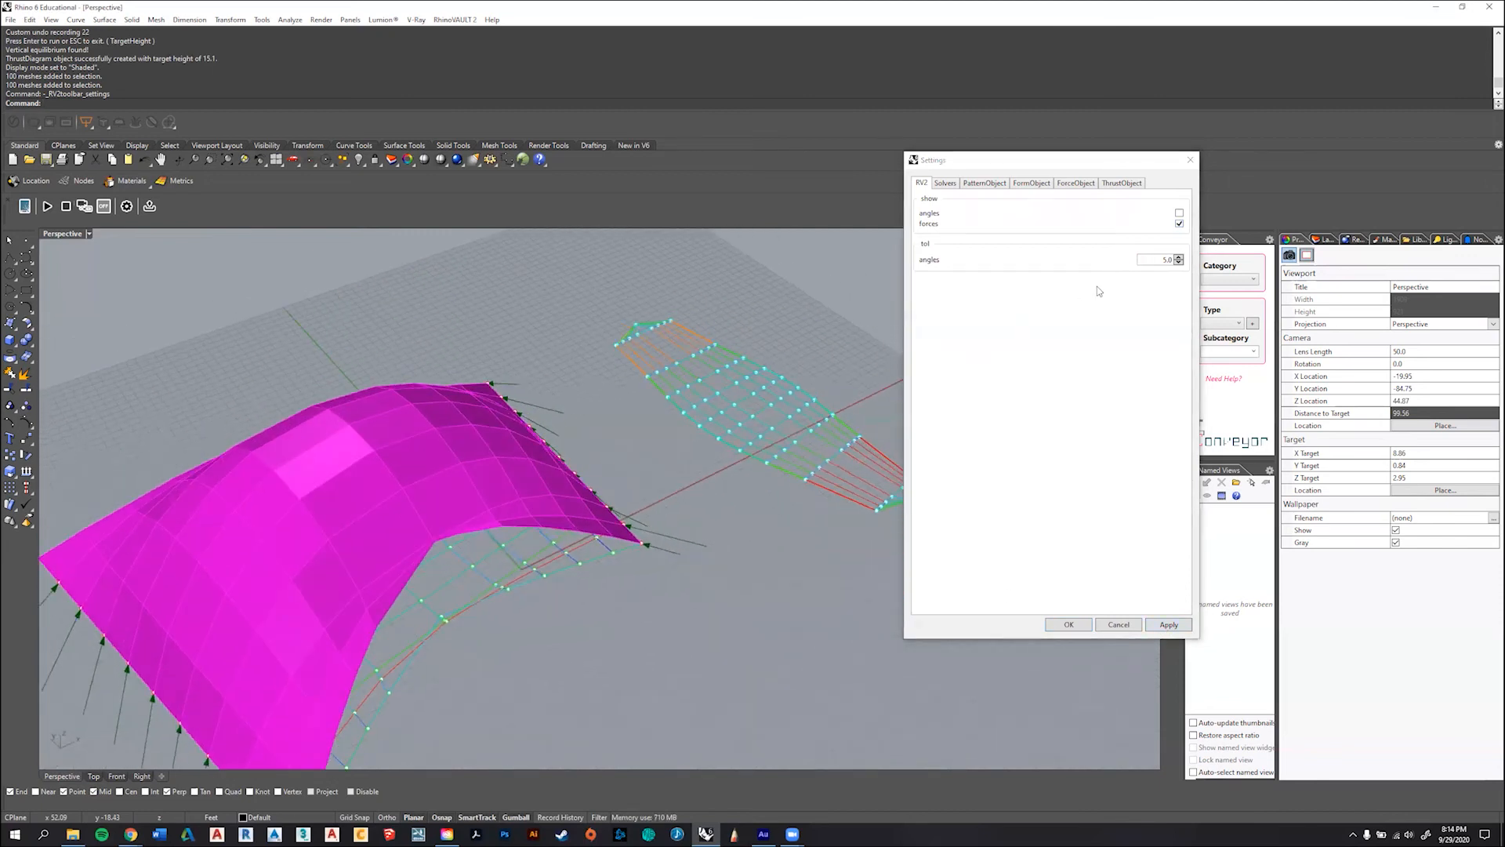
- Look through the ThrustObject, ForceObject, FormObject, PatternObject and Solvers settings
click(1068, 187)
click(1127, 187)
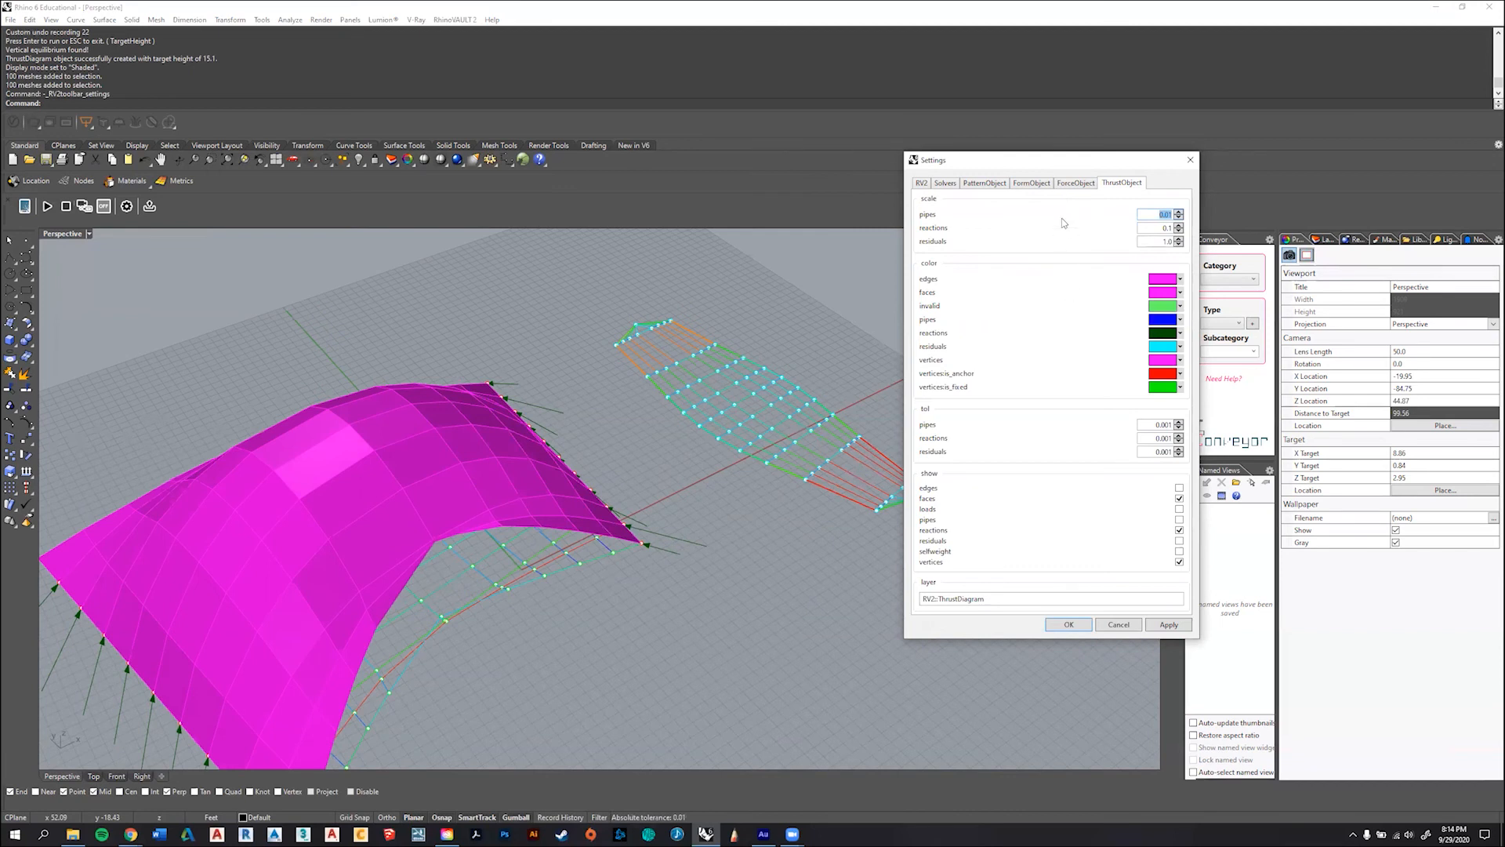
click(1077, 185)
click(1035, 185)
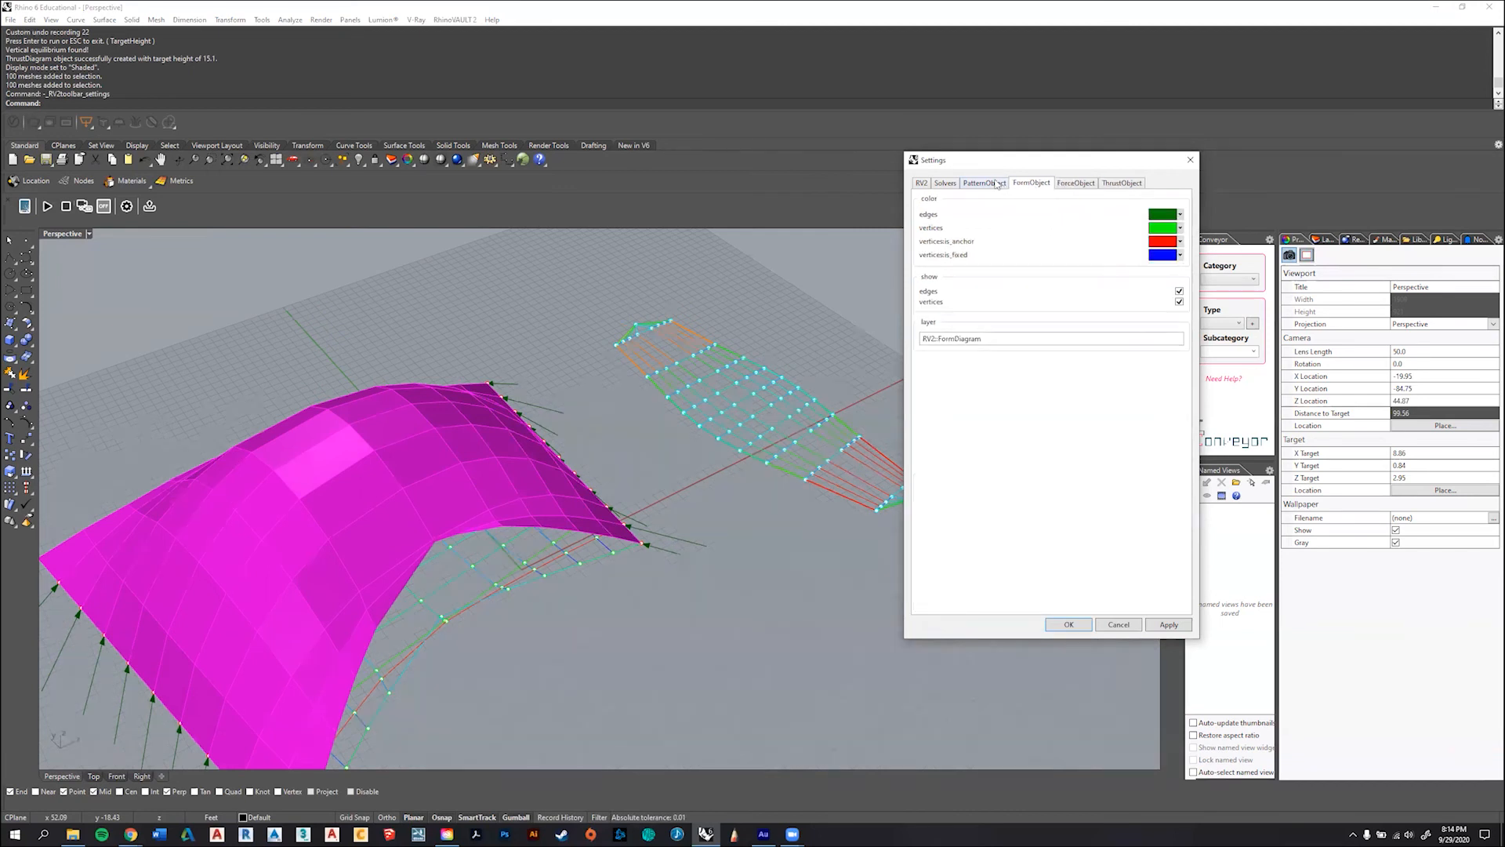
click(989, 185)
click(946, 185)
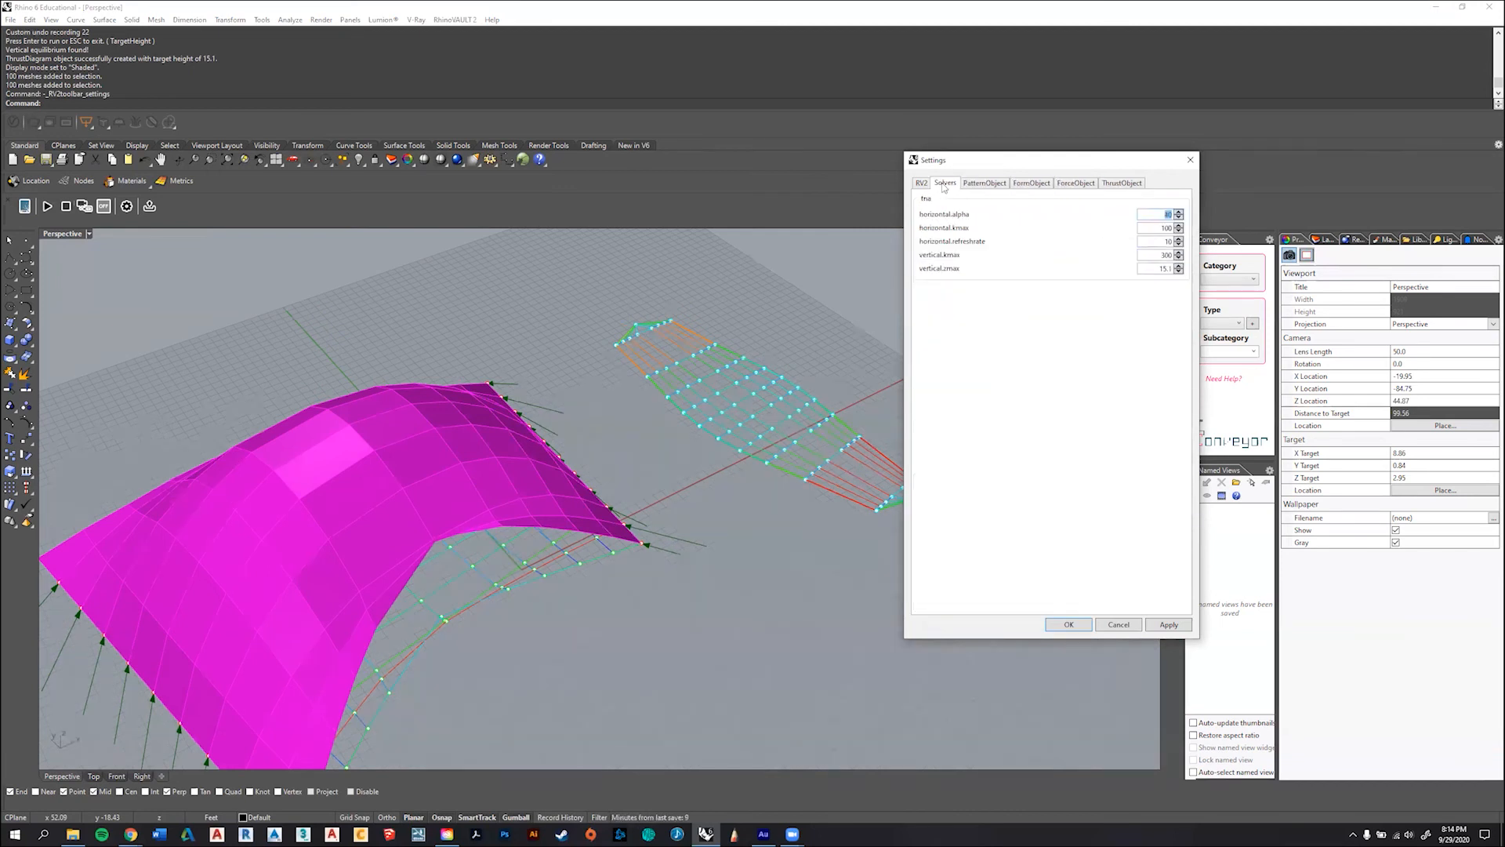
click(986, 185)
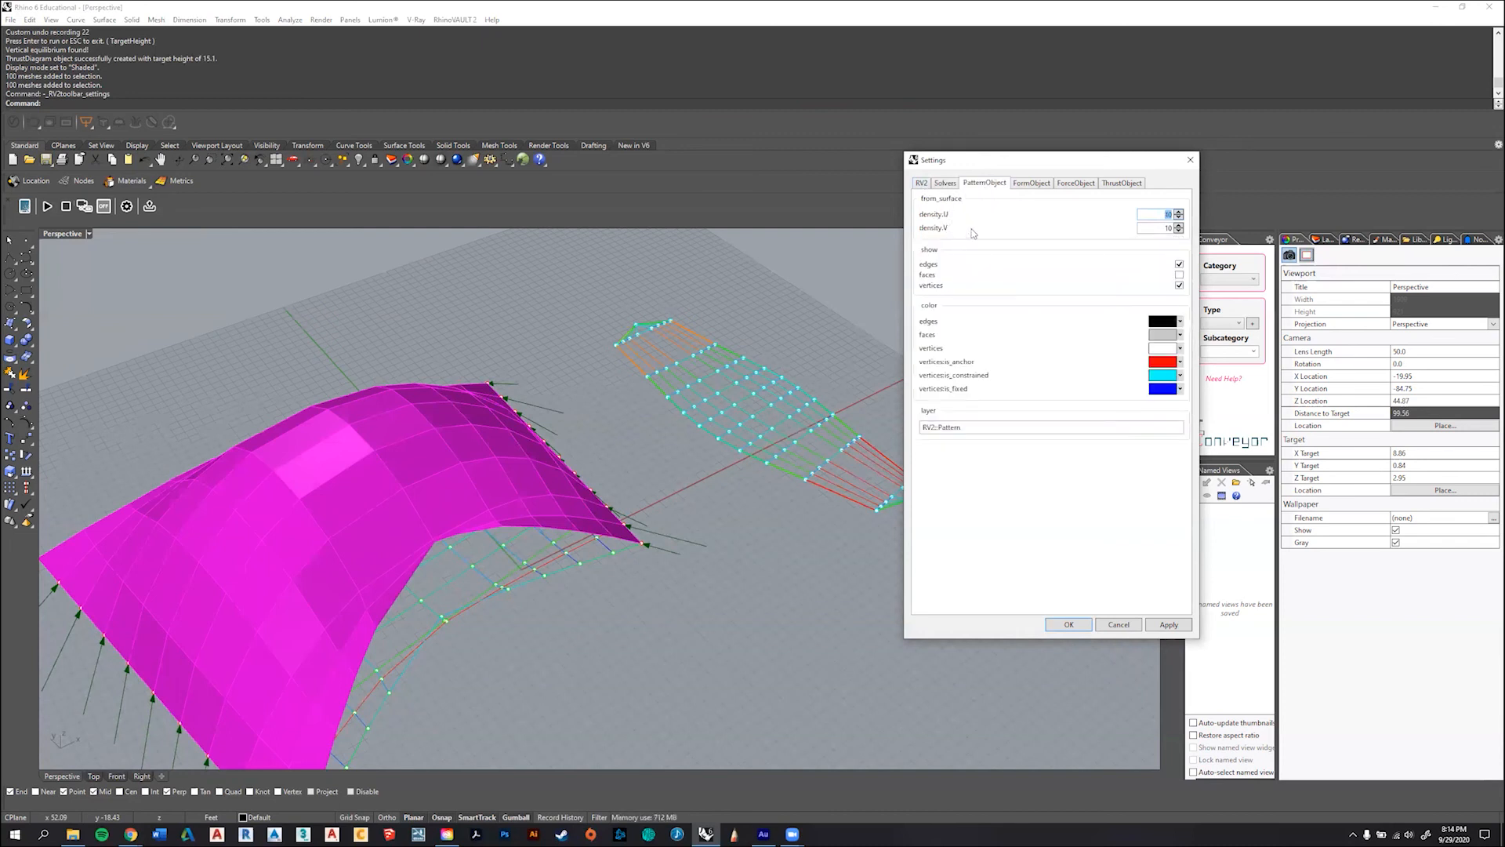
- Turn on the display of pipes in the ThrustObject settings, apply it to the thrust diagram and accept the settings
click(1116, 185)
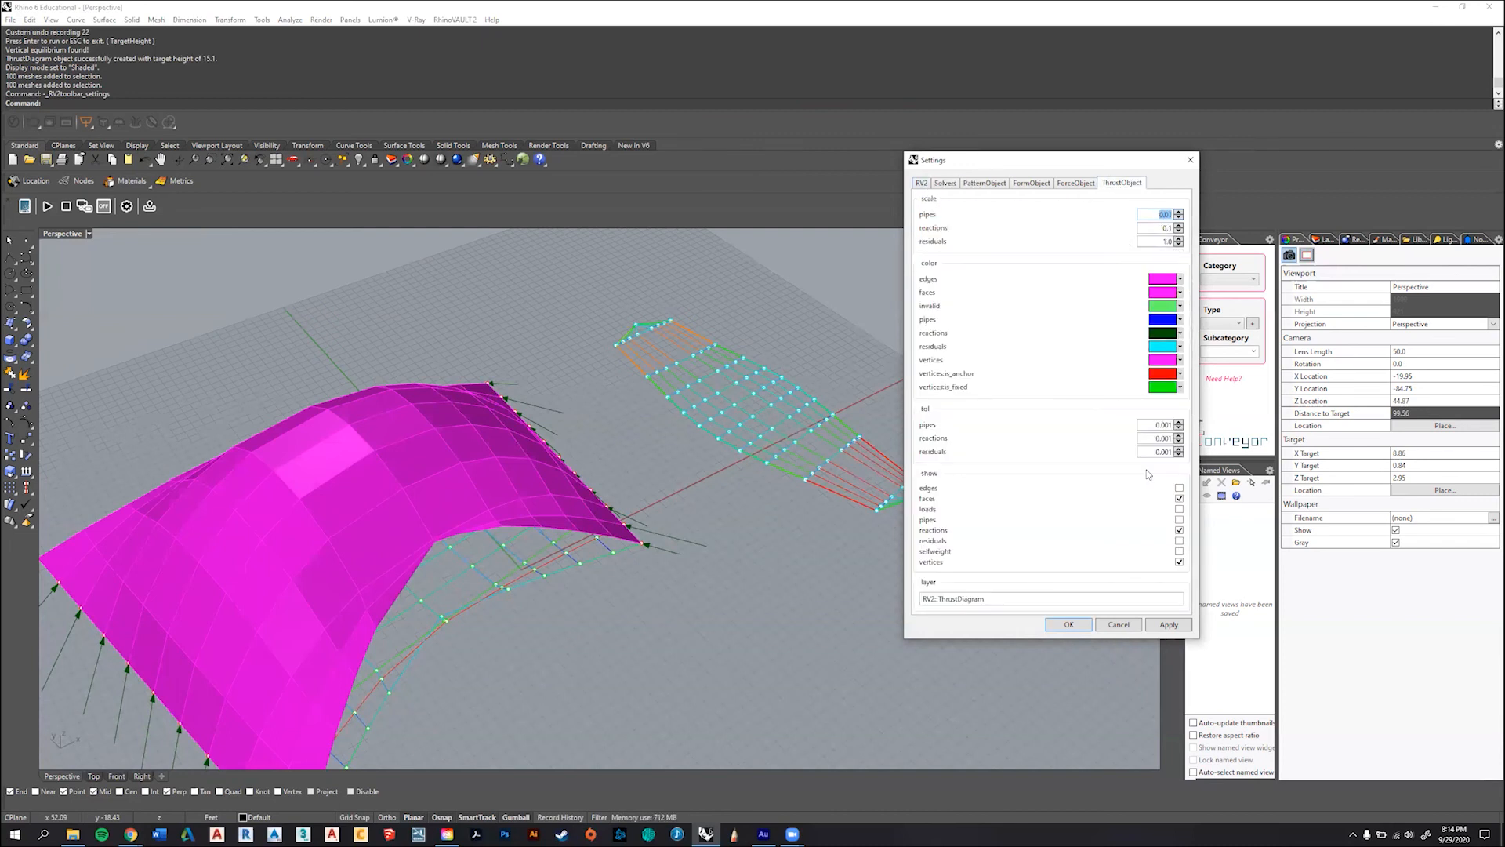
right_drag(541, 501, 985, 529)
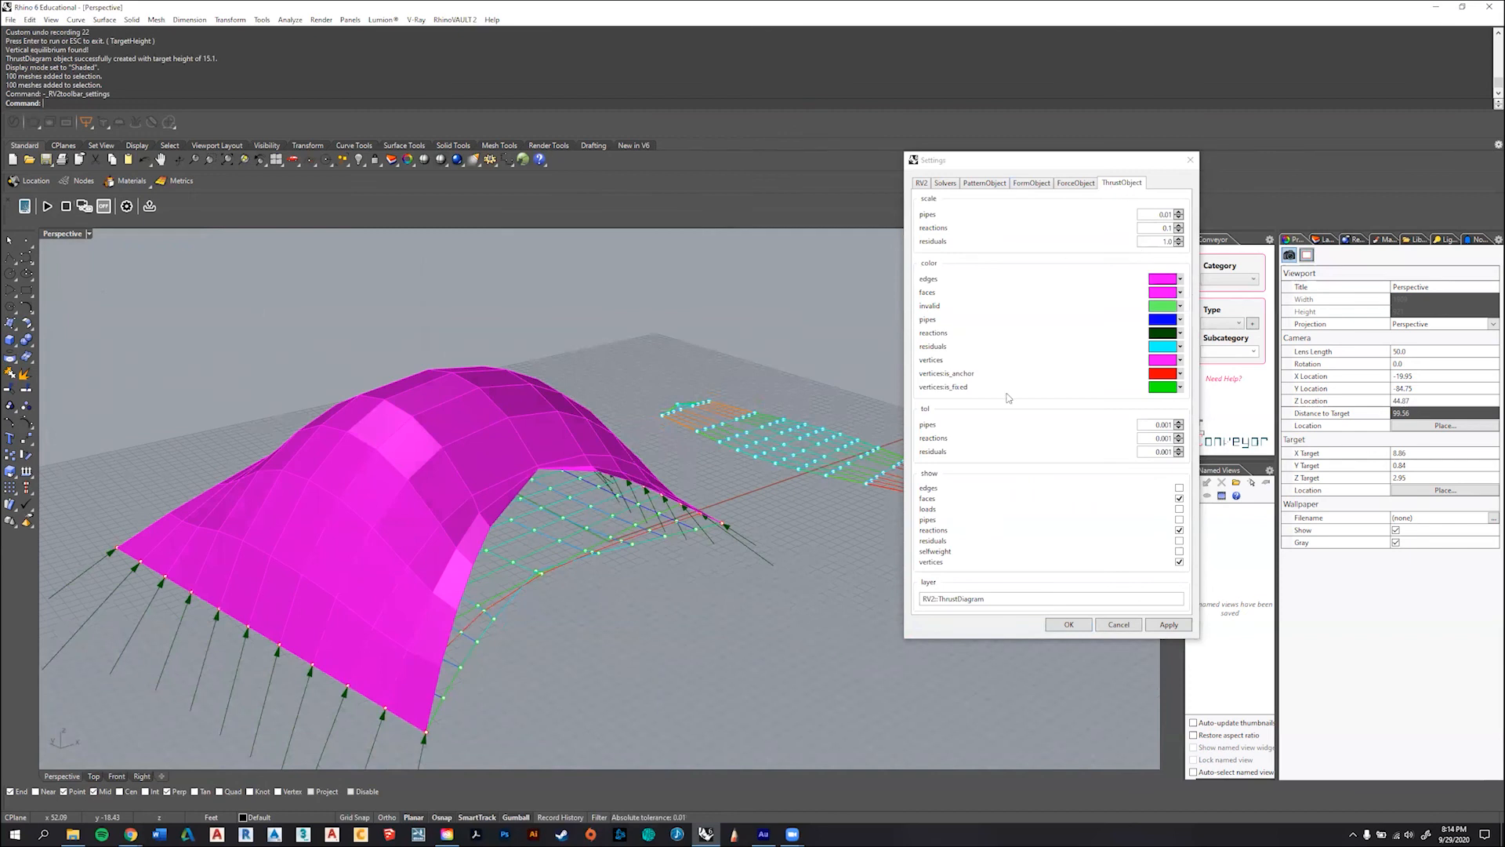
click(1179, 520)
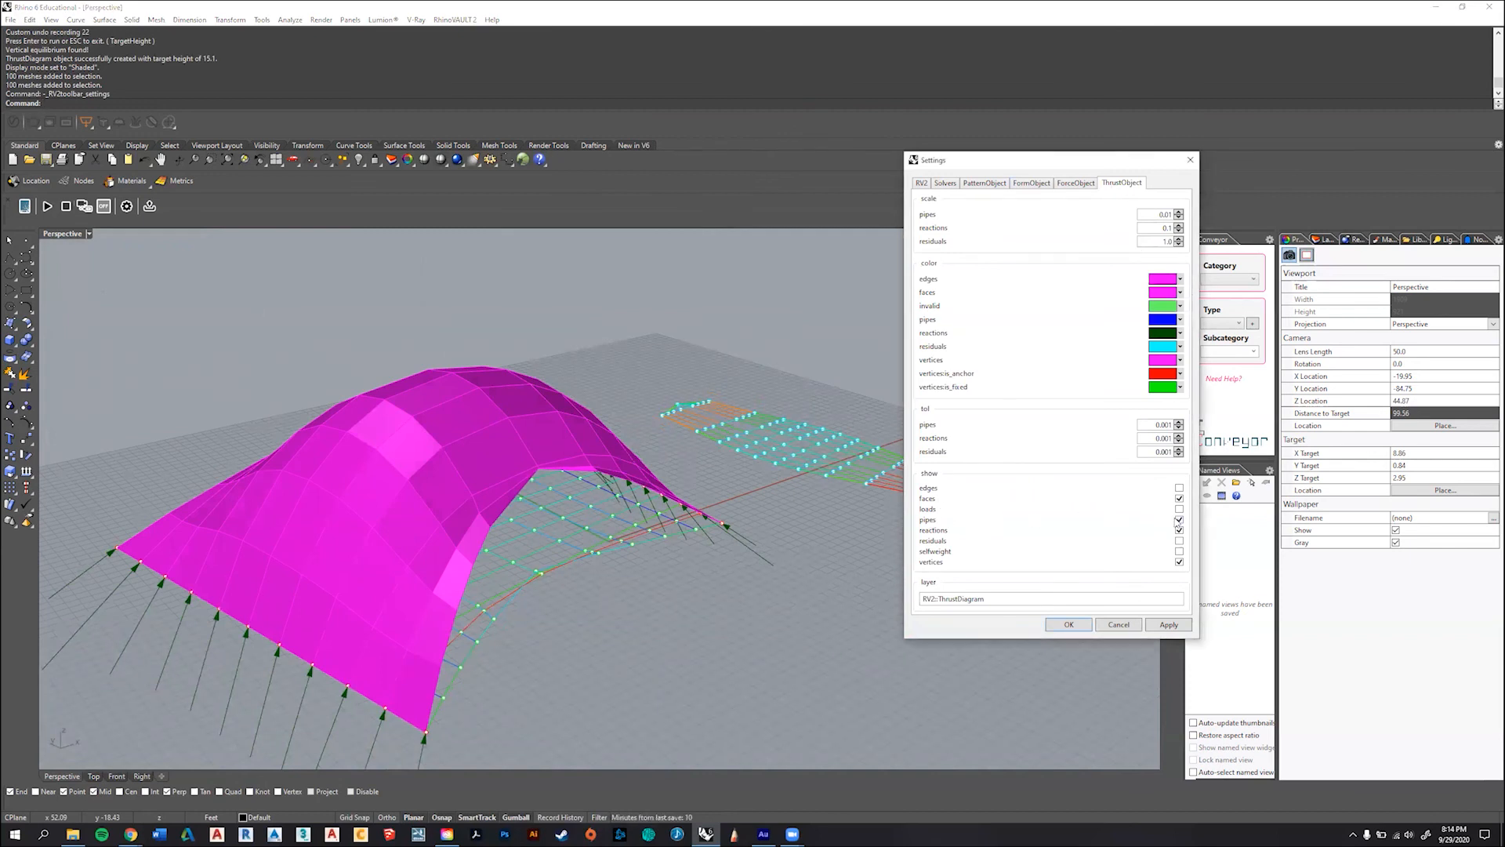
click(1169, 620)
right_drag(726, 391, 596, 437)
scroll(557, 416, up, 3)
scroll(556, 416, up, 3)
scroll(557, 416, down, 3)
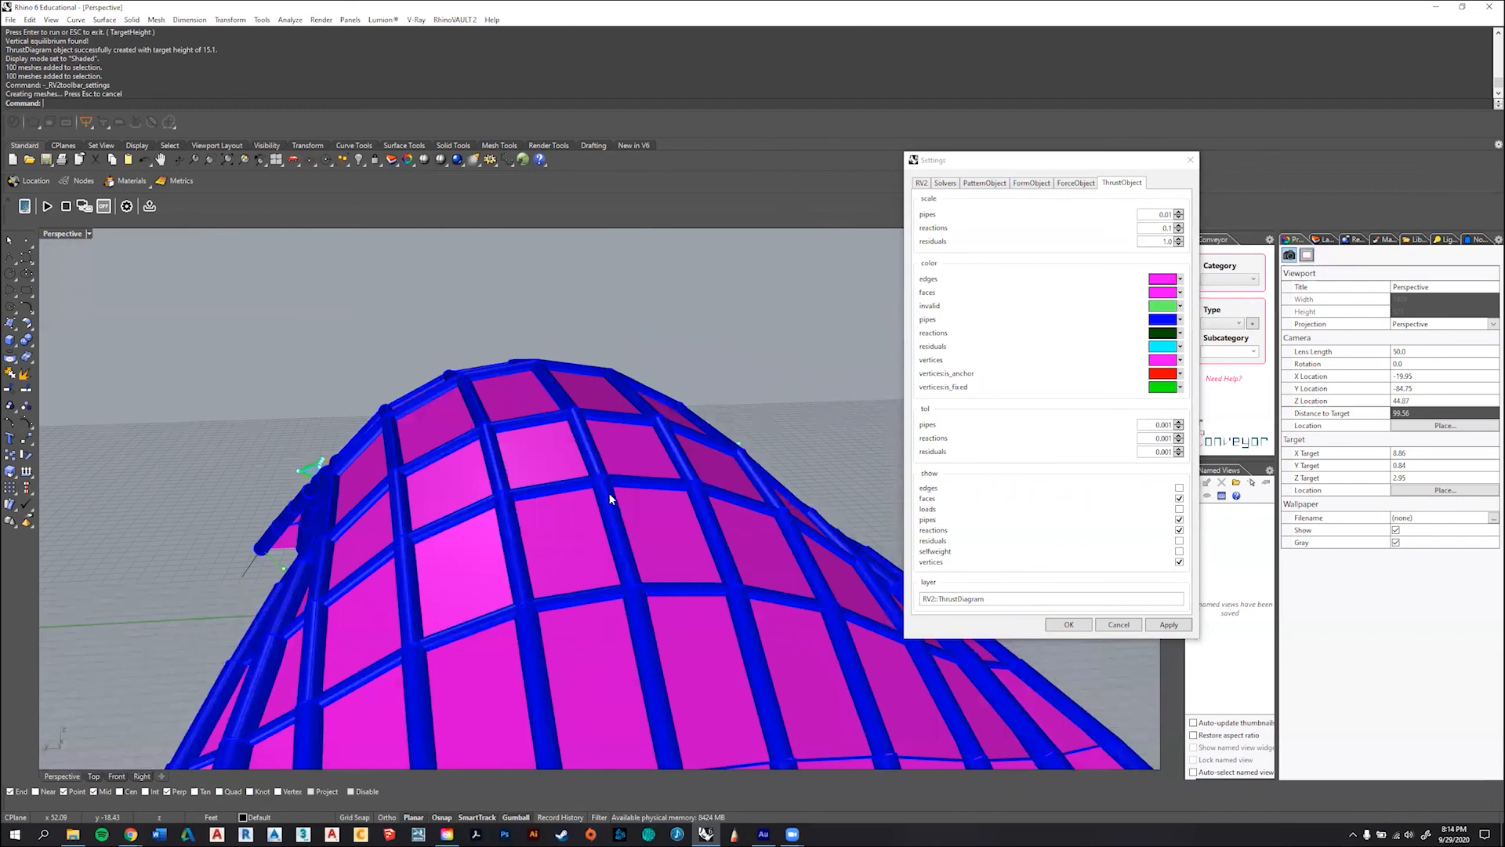
right_drag(557, 434, 592, 510)
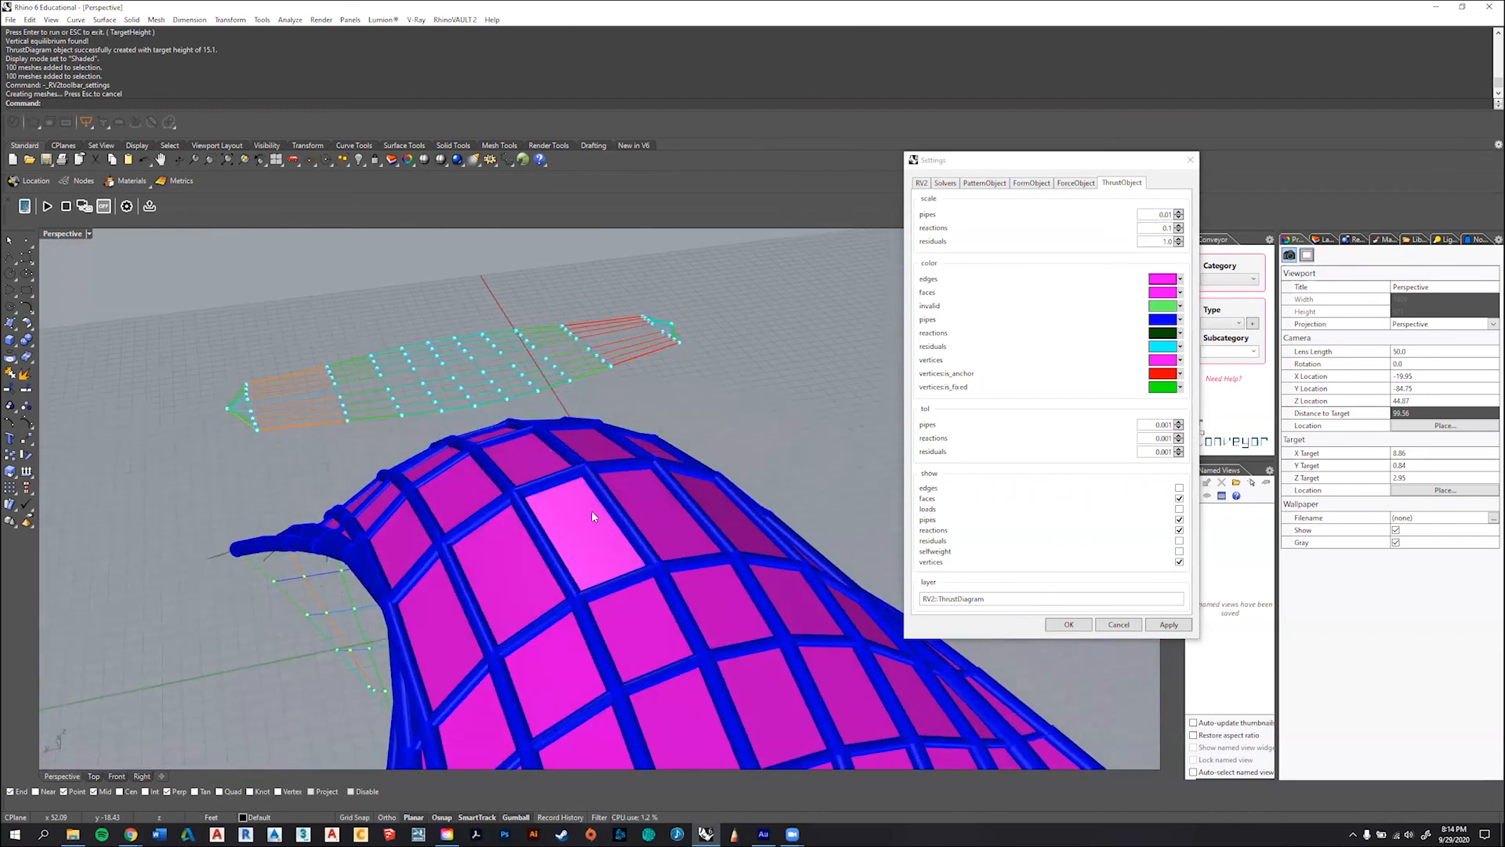
click(1069, 625)
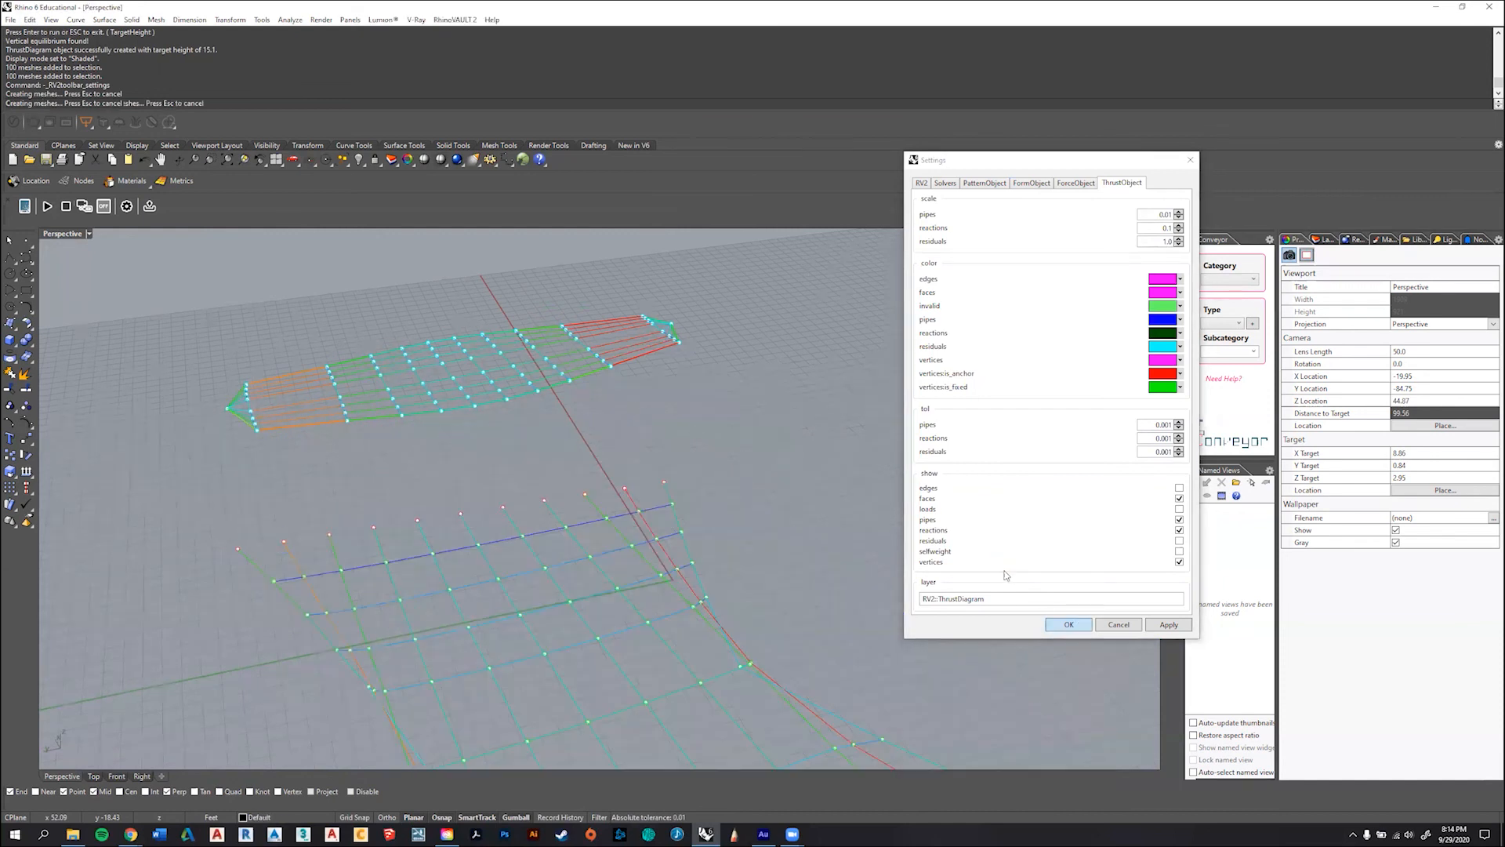
- Examine the pipes on the arched thrust diagram and the reaction arrows at its supports from several angles
right_drag(881, 531, 796, 547)
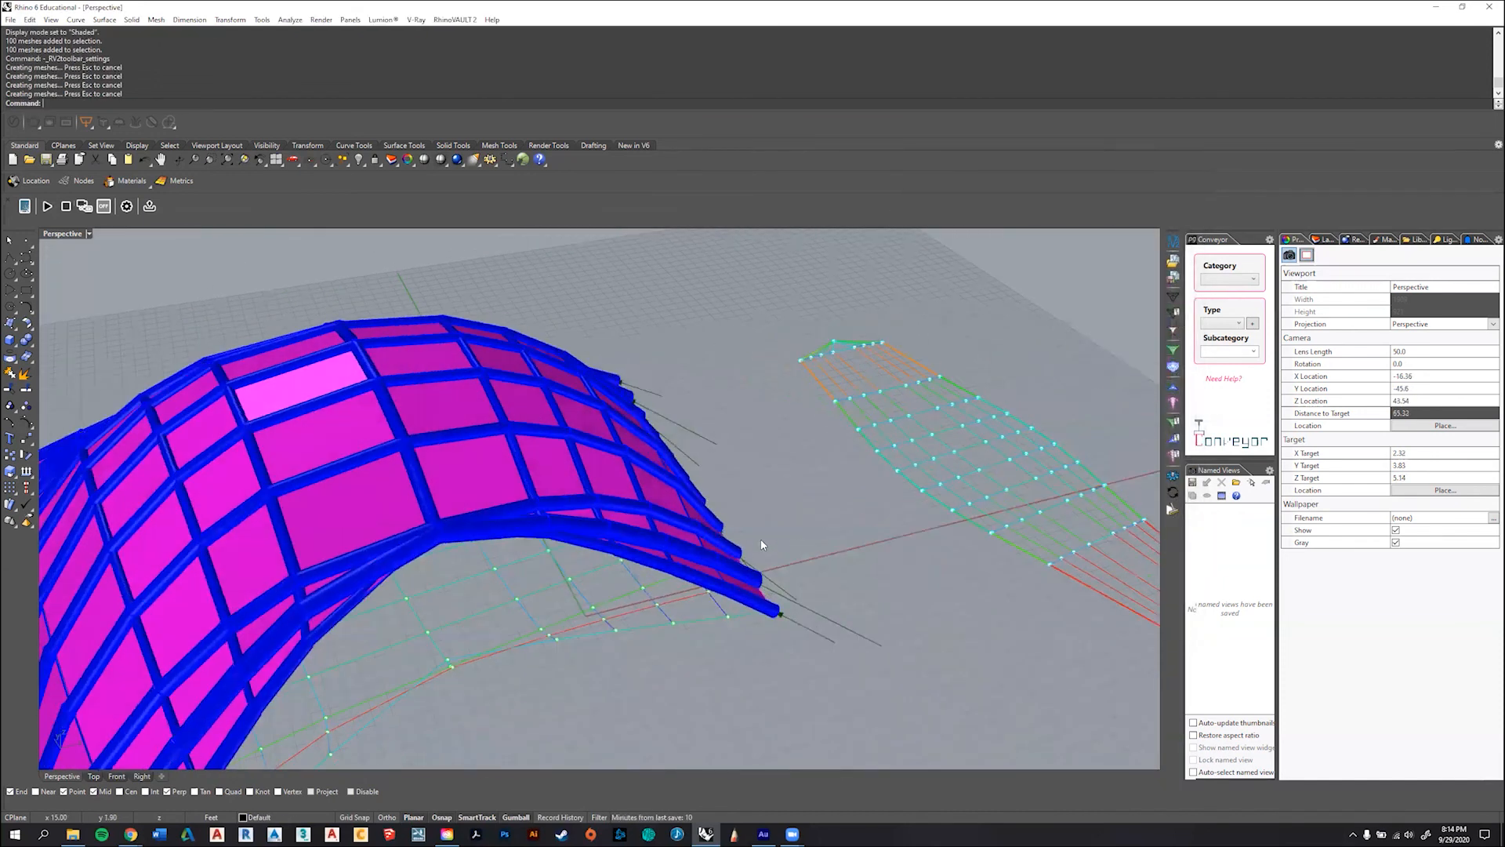
right_drag(515, 566, 657, 527)
scroll(657, 527, up, 2)
right_drag(724, 538, 96, 585)
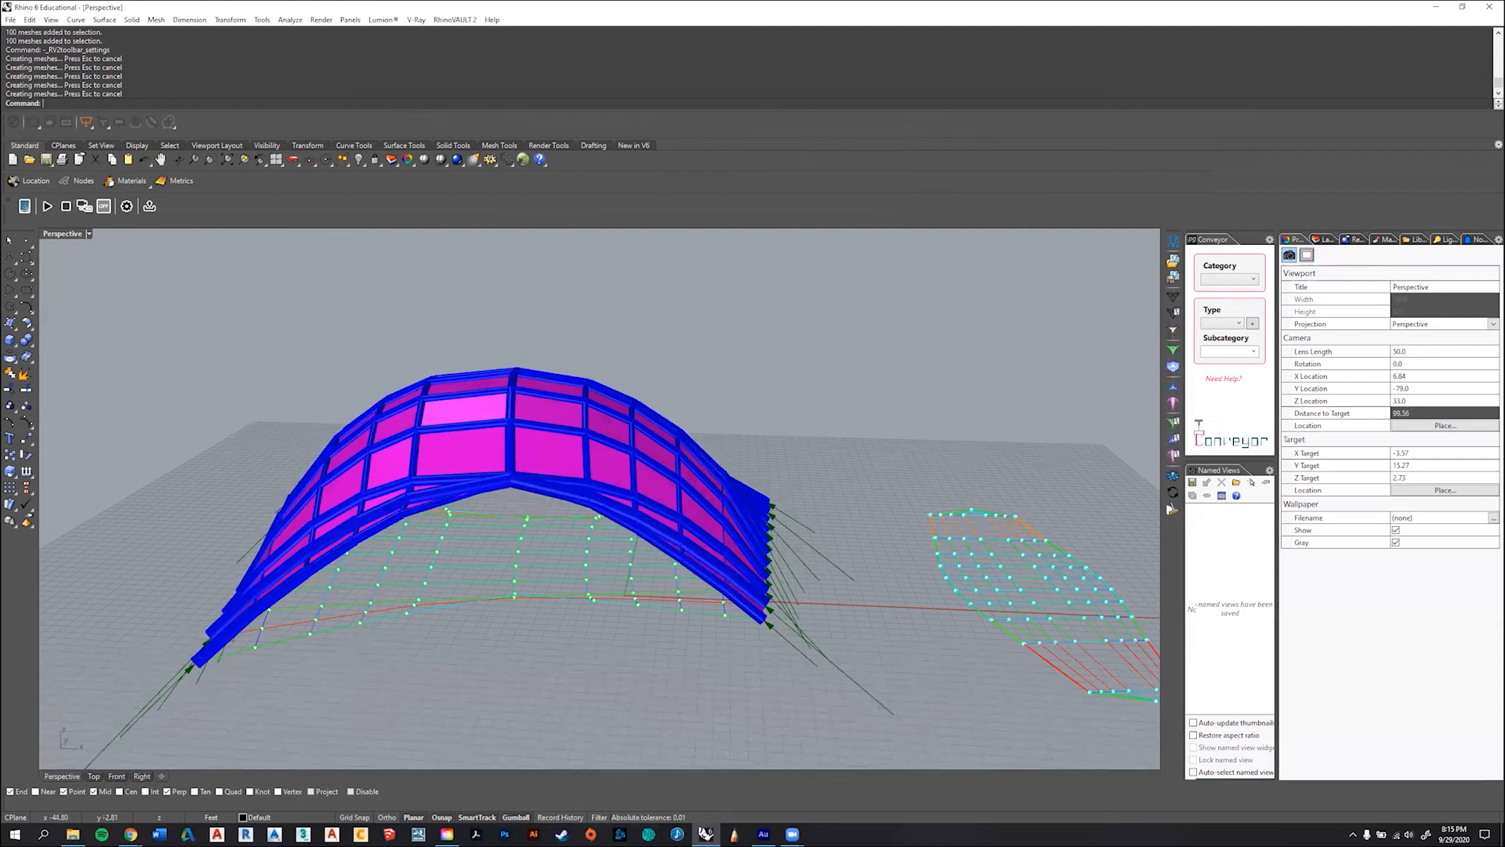
right_drag(299, 637, 485, 609)
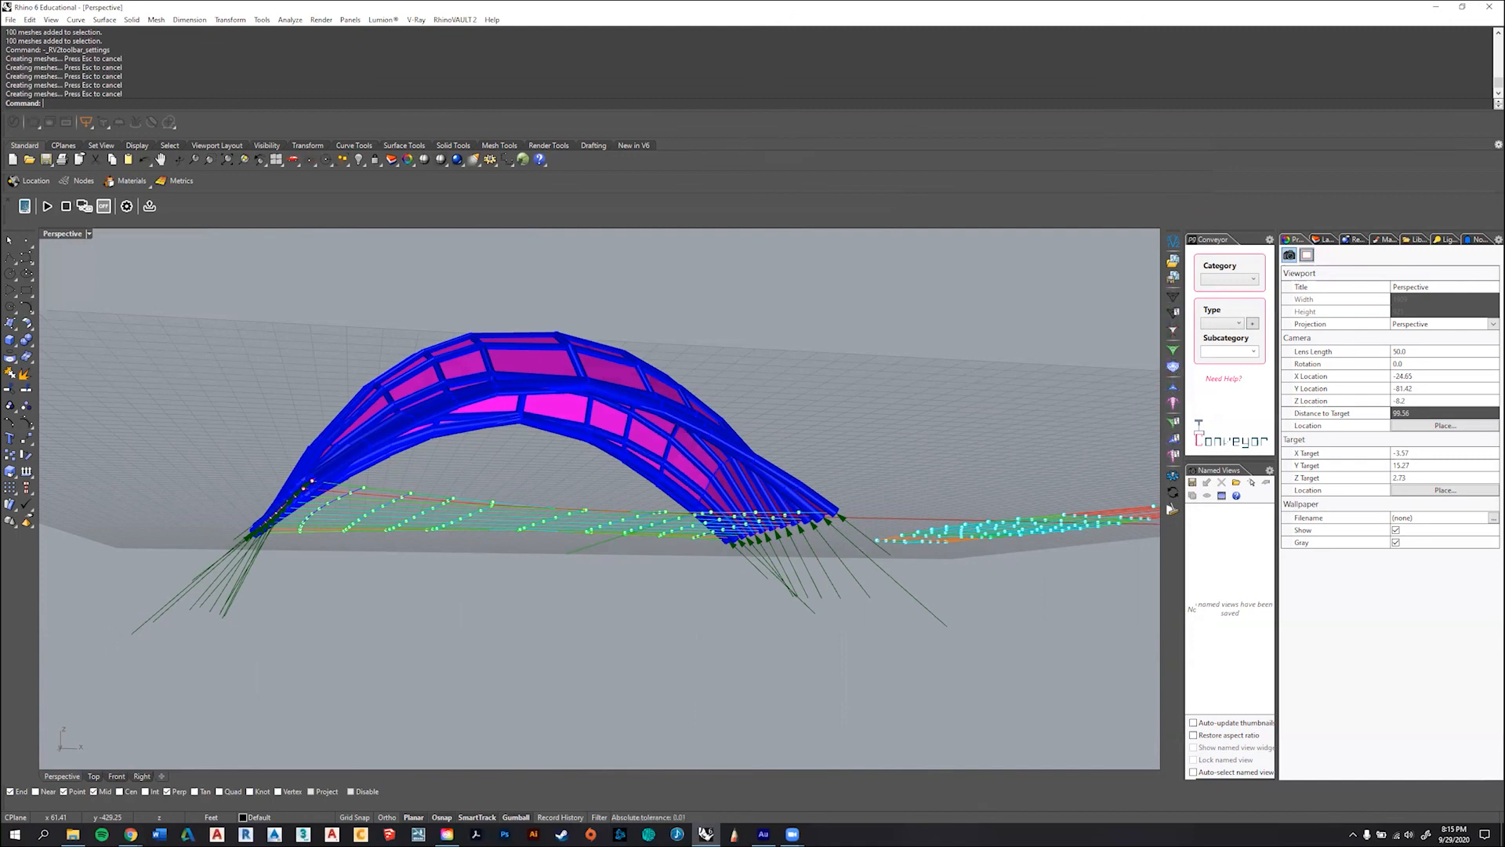
right_drag(486, 704, 612, 491)
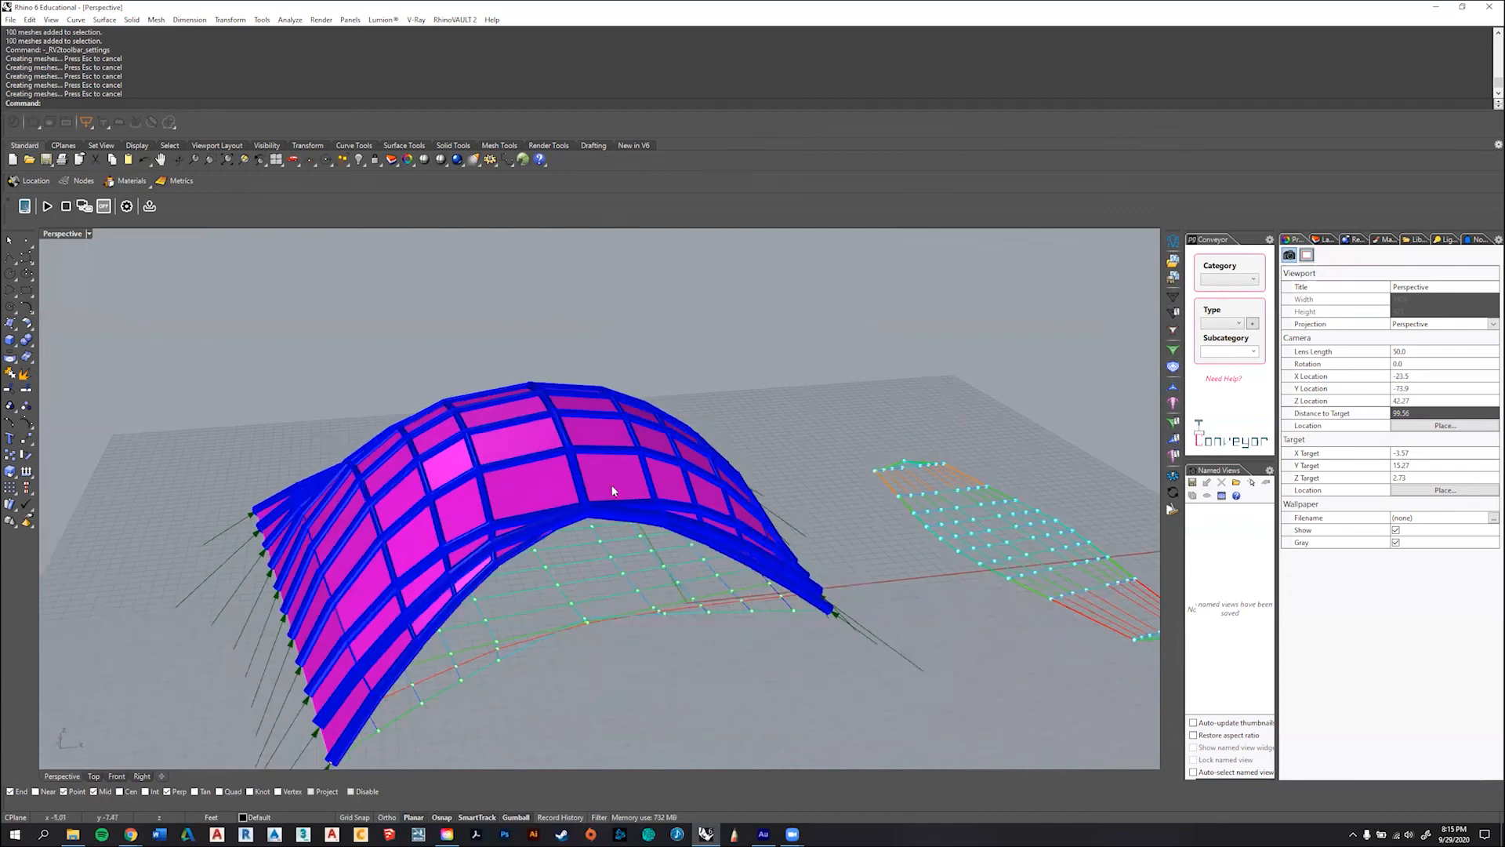
click(455, 19)
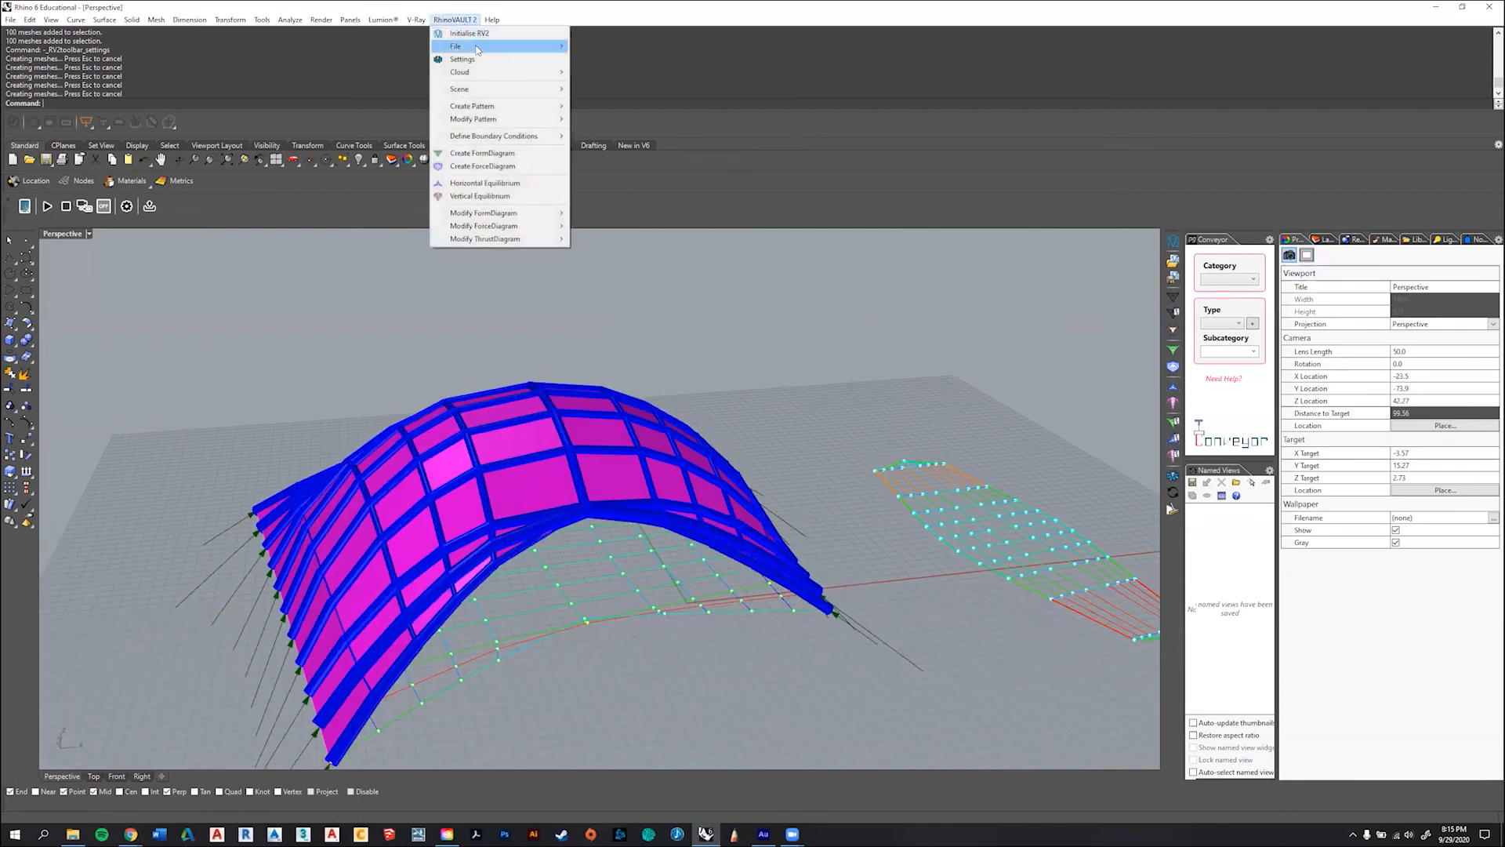
mouse_move(541, 47)
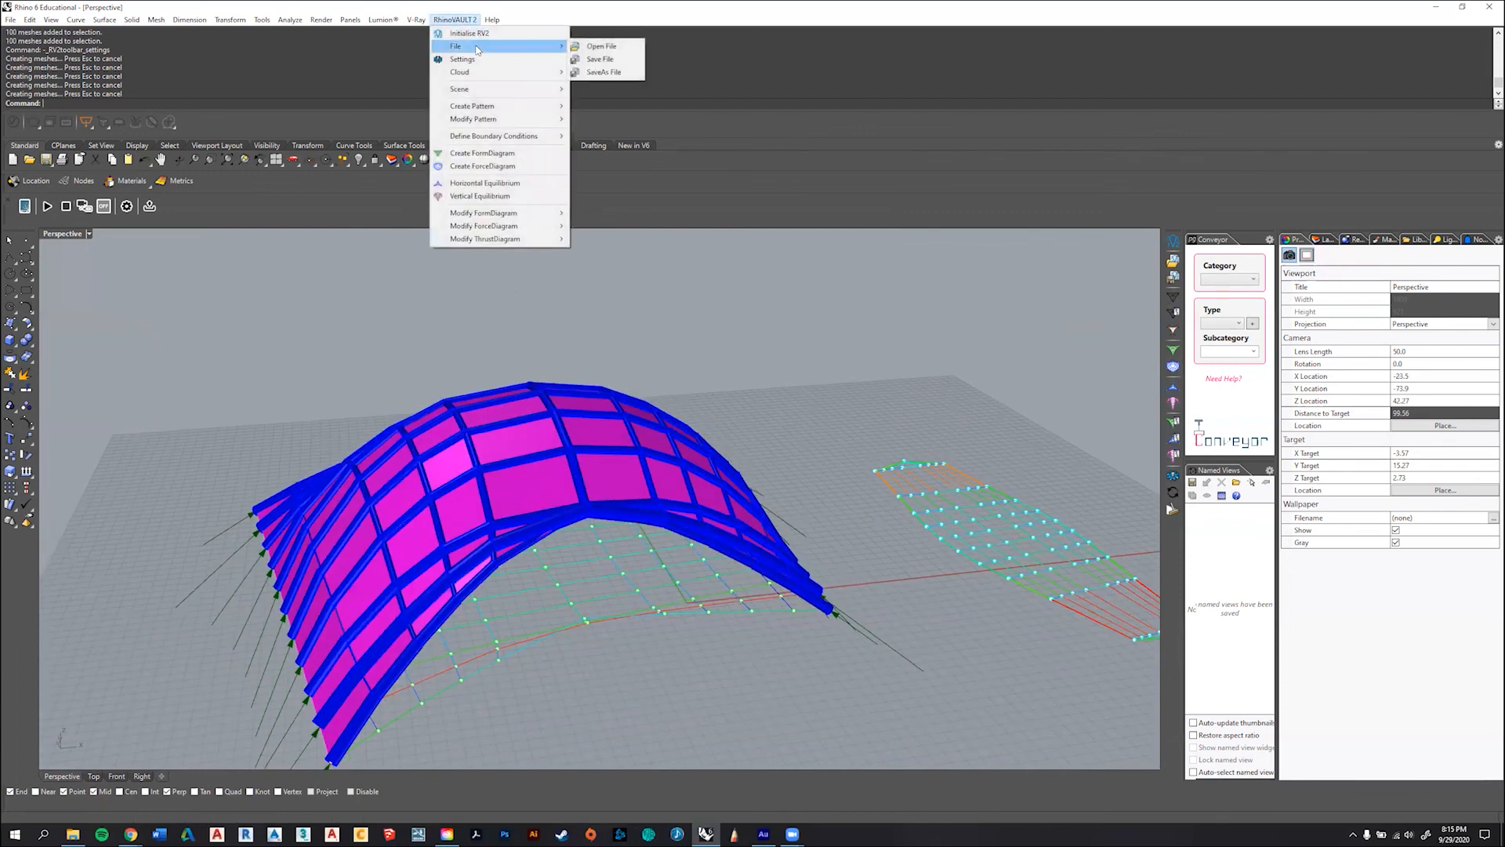
click(597, 73)
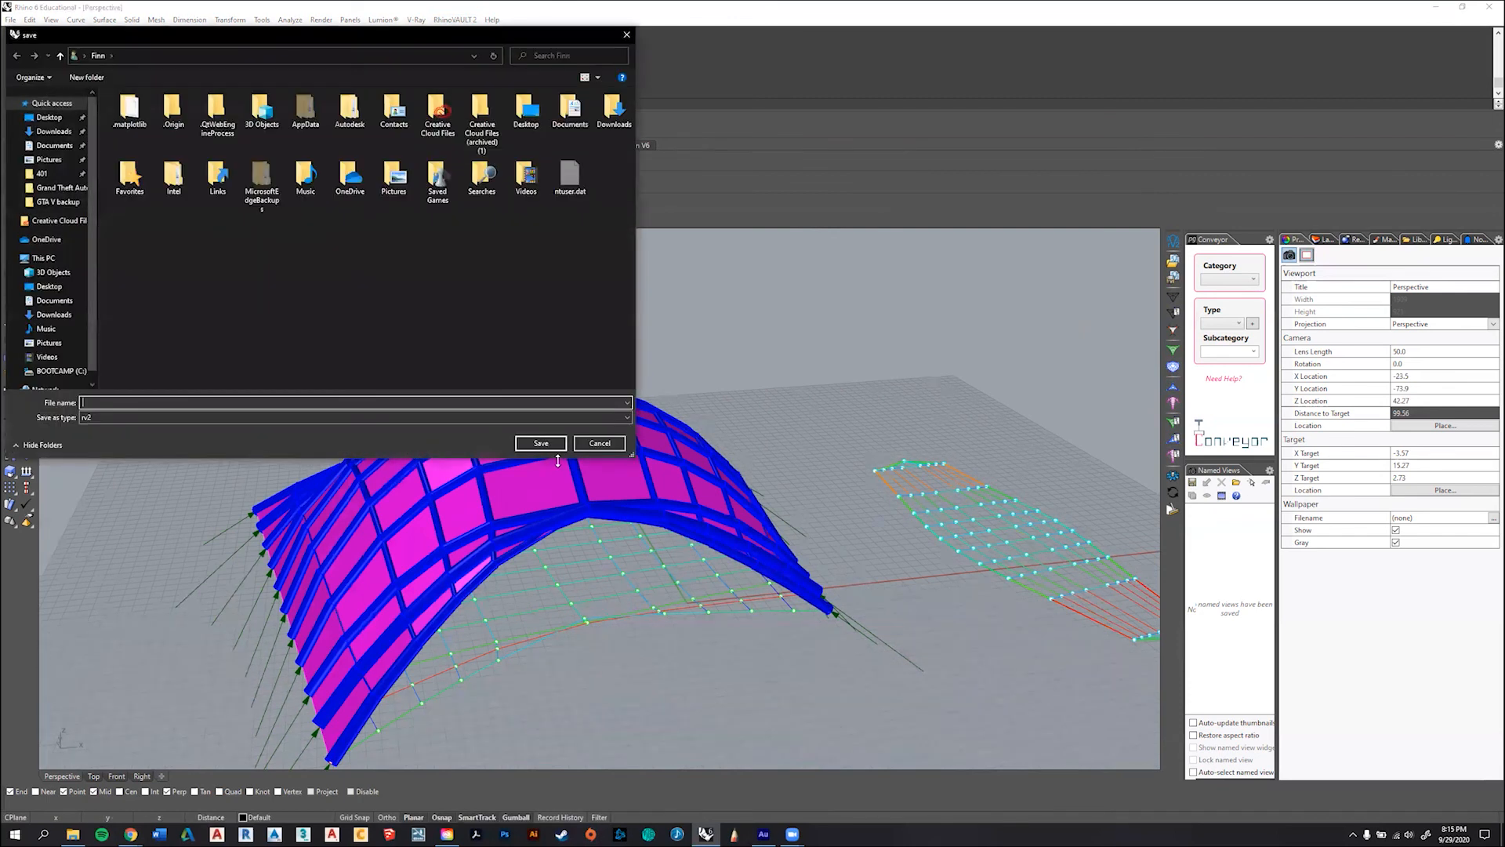
click(600, 444)
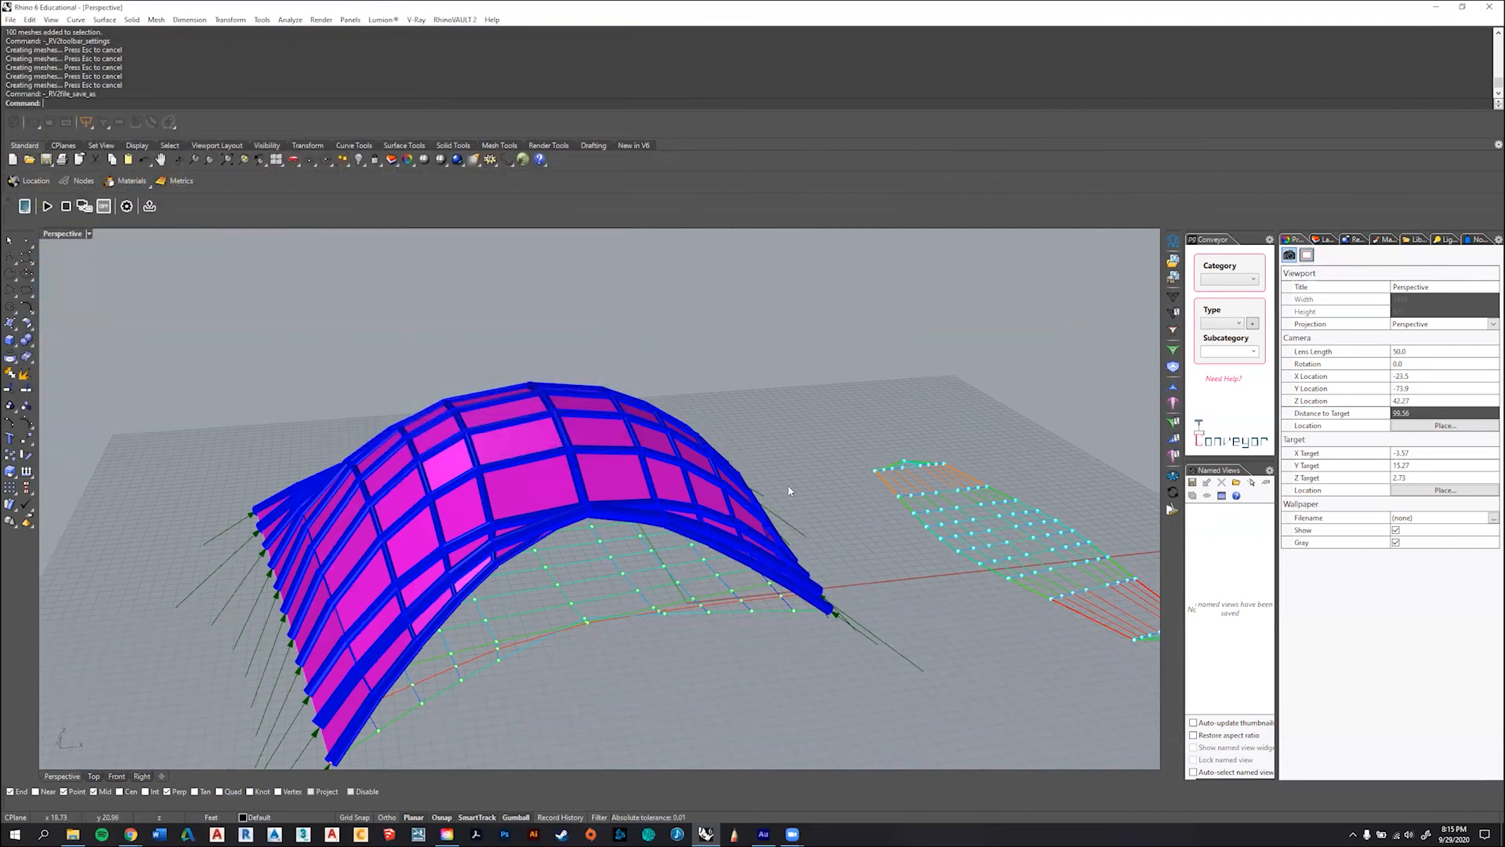
right_drag(789, 491, 809, 444)
right_drag(456, 386, 458, 442)
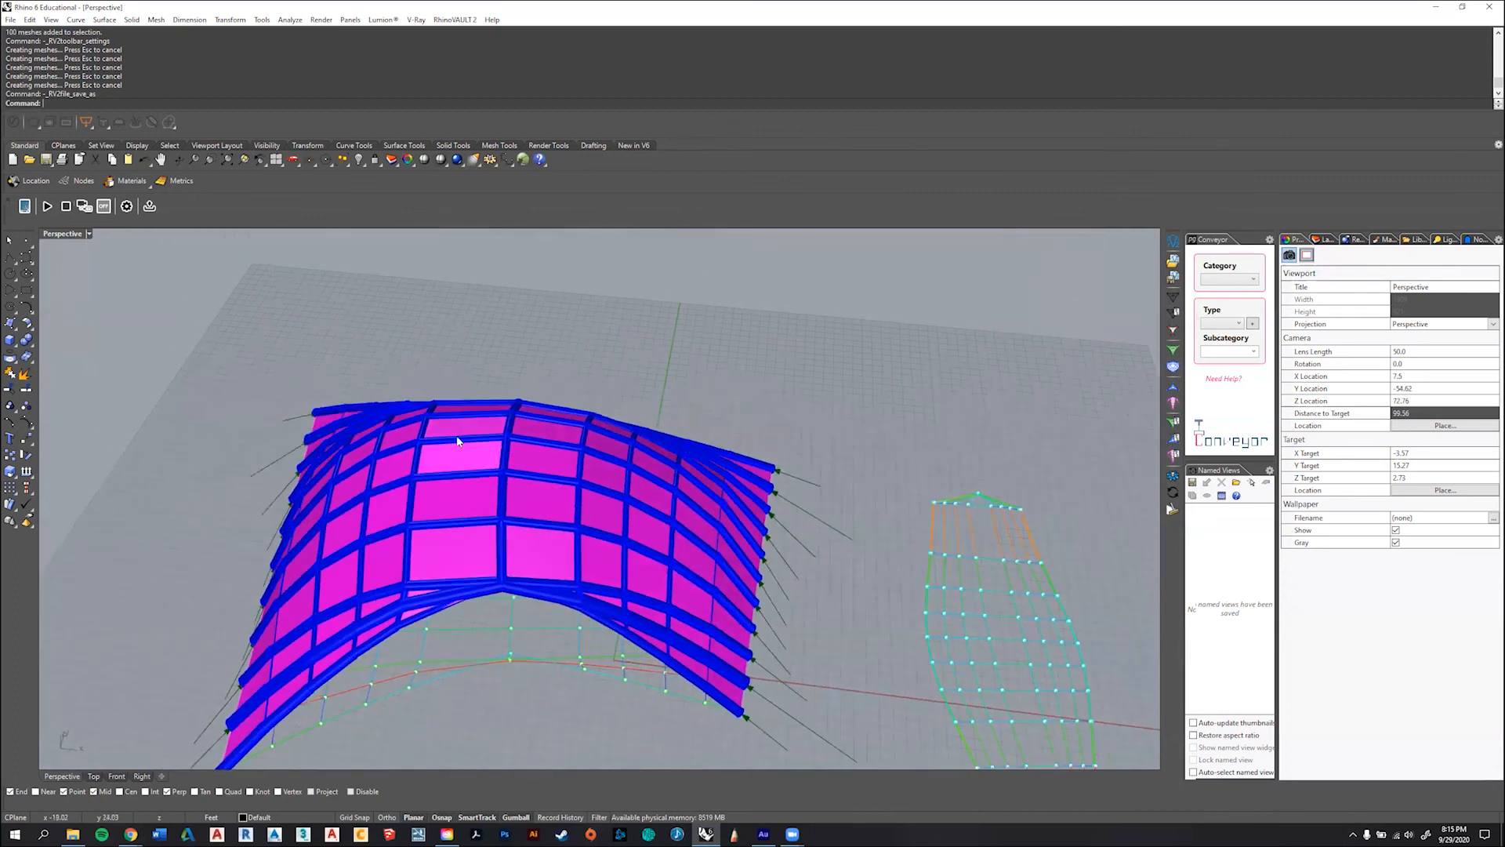